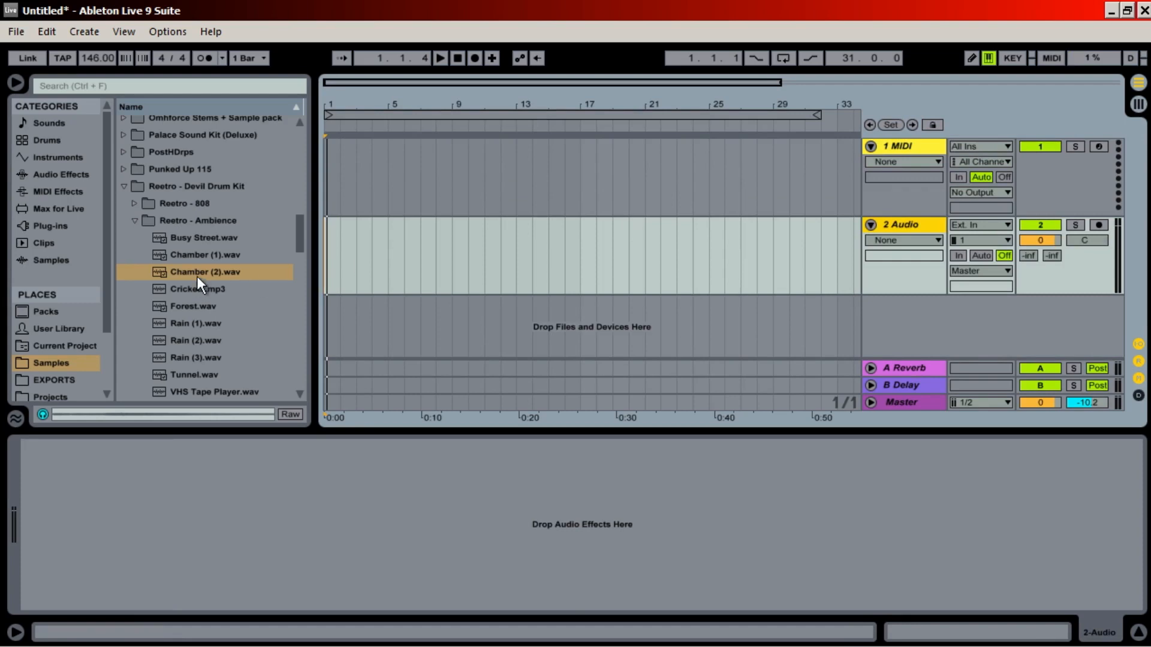
# Place the Chamber (2).wav sample at bar 1 of the audio track and warp it at 130 BPM in Pro mode.
pyautogui.moveTo(197, 271); pyautogui.dragTo(328, 228)
pyautogui.doubleClick(328, 228)
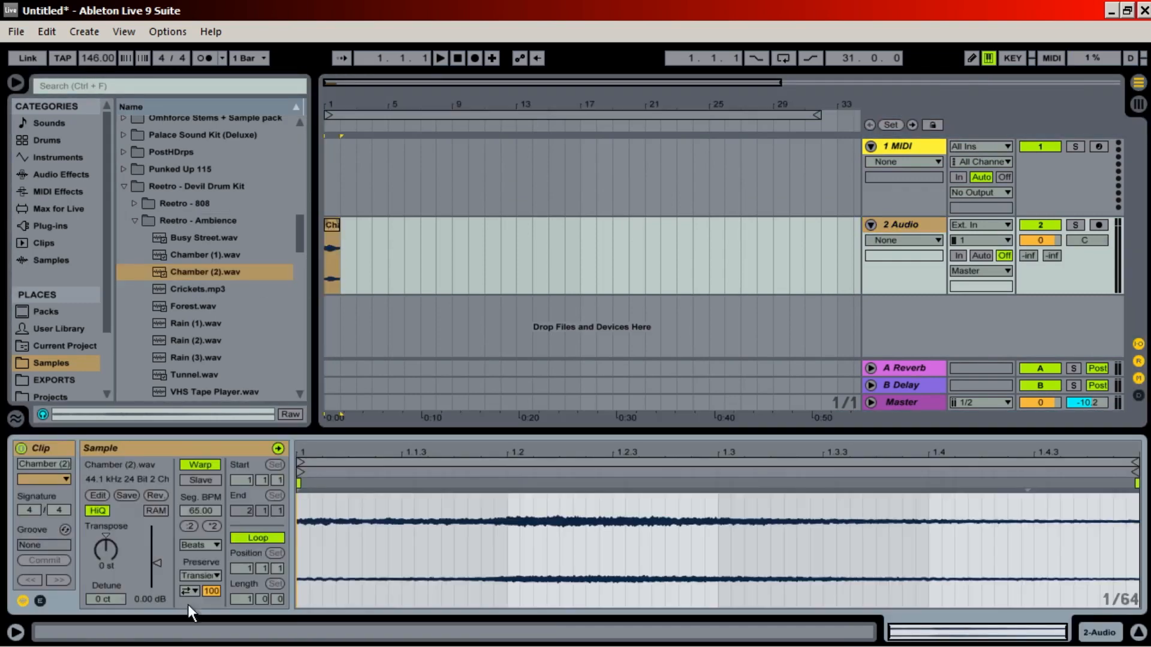
pyautogui.click(212, 525)
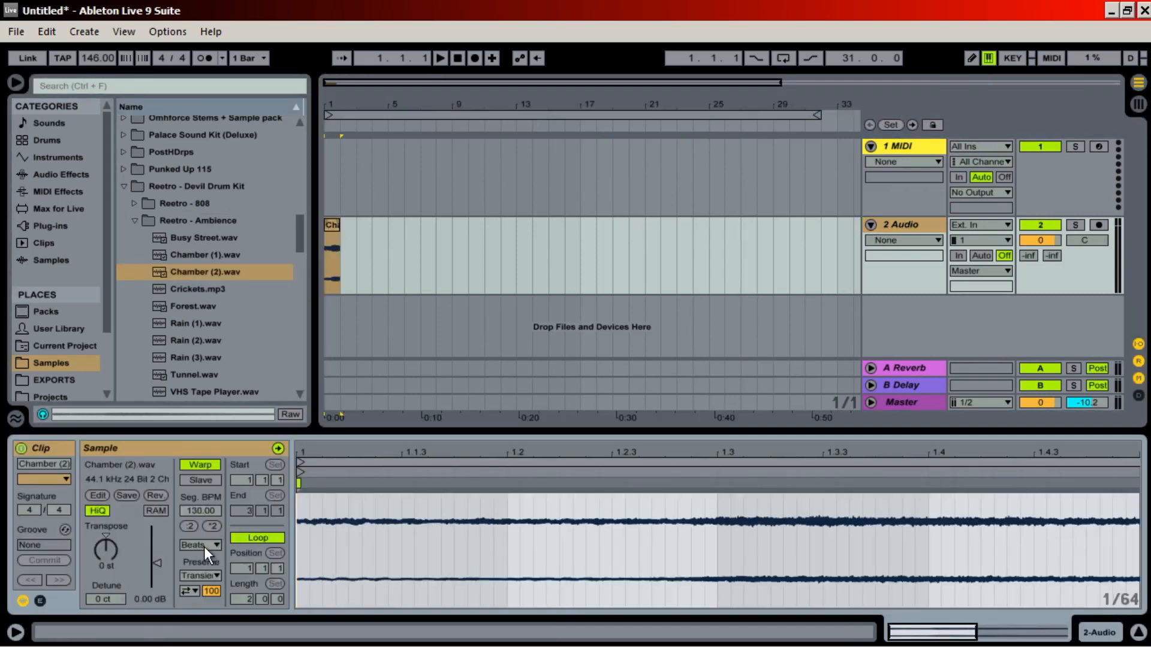
pyautogui.click(201, 545)
pyautogui.click(202, 629)
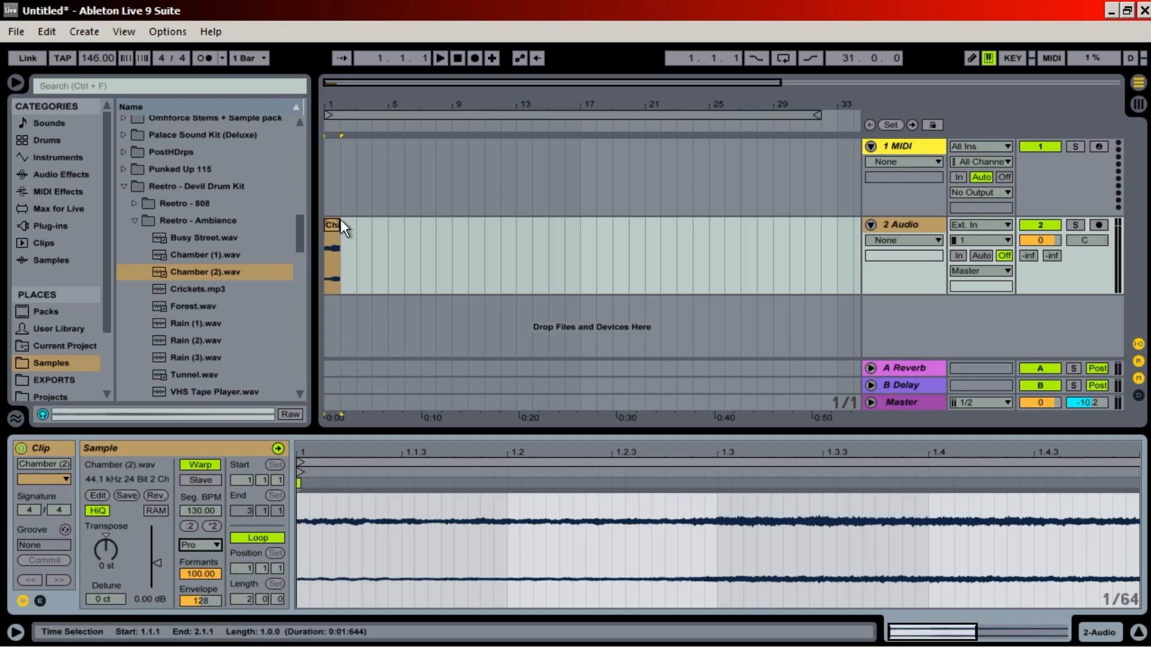
# Extend the Chamber (2) clip to two bars and duplicate it three times to reach bar 9, listening during playback.
pyautogui.moveTo(338, 224); pyautogui.dragTo(357, 225)
pyautogui.press('space')
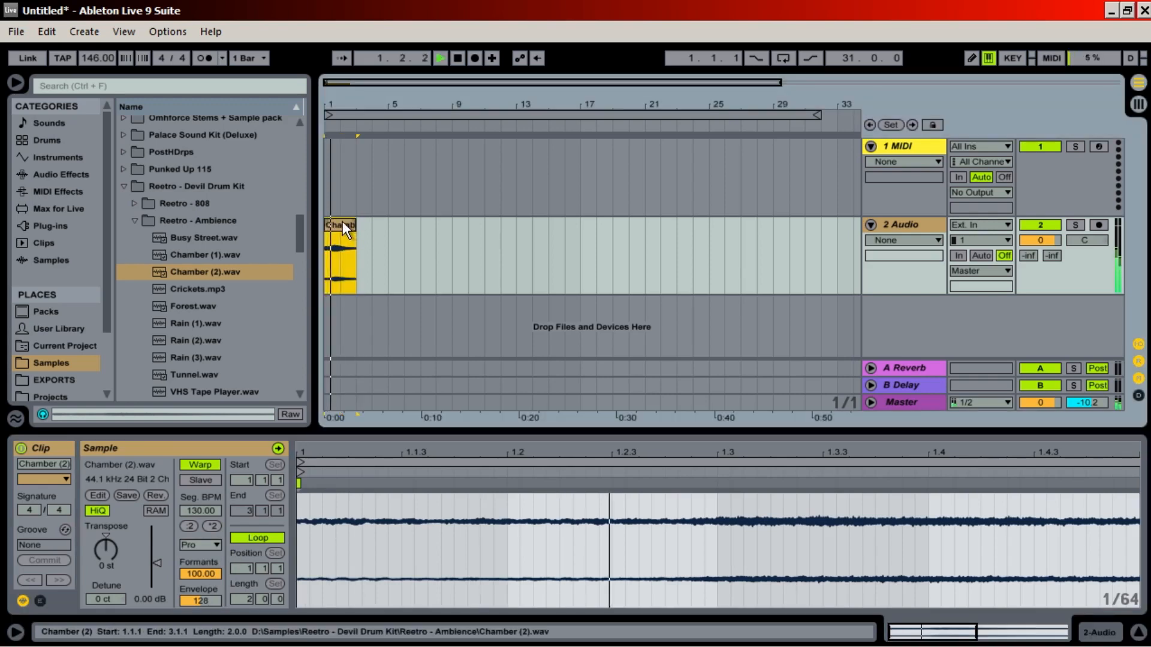
pyautogui.hotkey('ctrl', 'd')
pyautogui.hotkey('ctrl', 'd')
pyautogui.hotkey('ctrl', 'd')
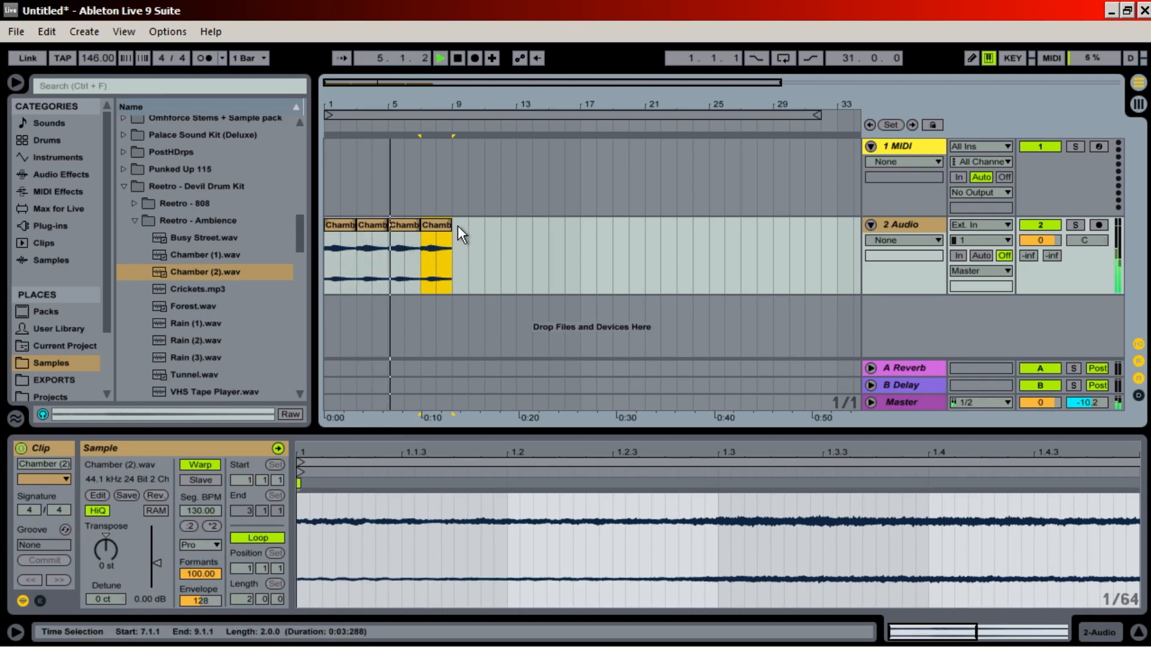
pyautogui.press('space')
# Place Chamber (1).wav at bar 1 of the audio track as an eight-bar clip, warped at 303.73 BPM in Pro mode.
pyautogui.moveTo(205, 256); pyautogui.dragTo(326, 253)
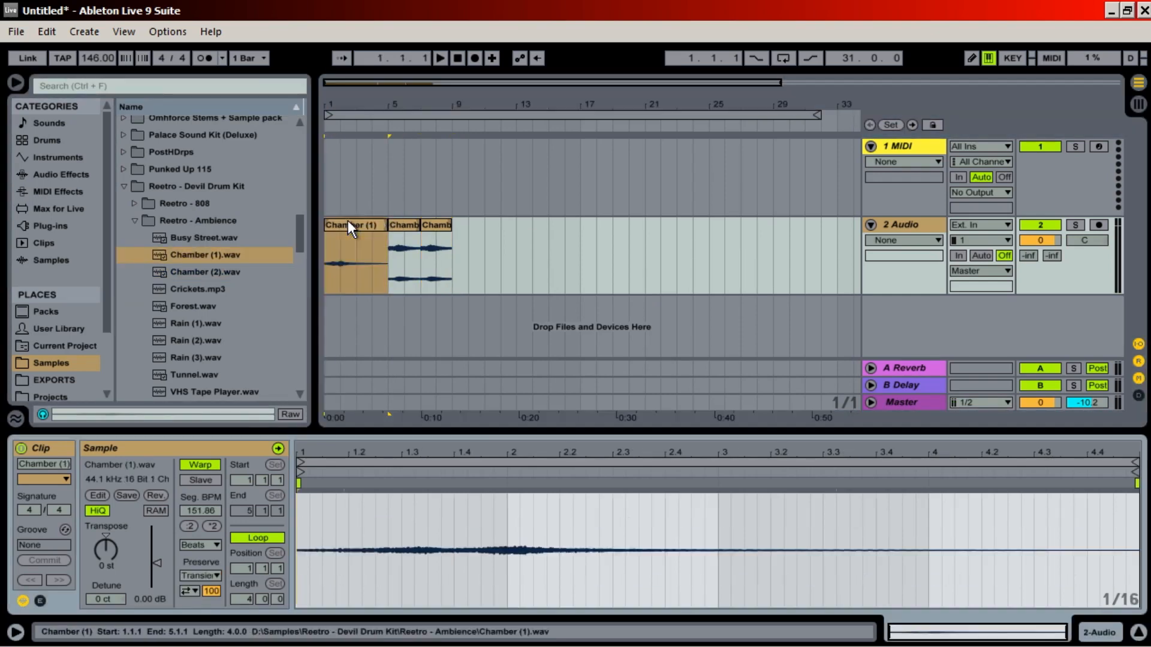
pyautogui.click(213, 525)
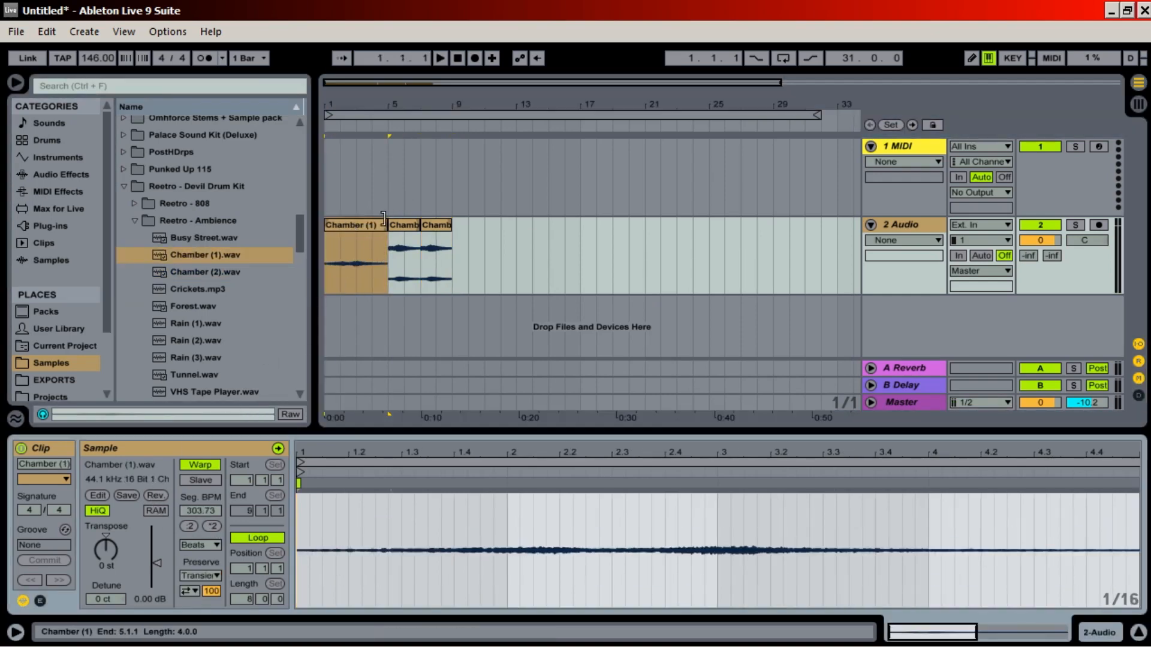
pyautogui.click(384, 219)
pyautogui.press('space')
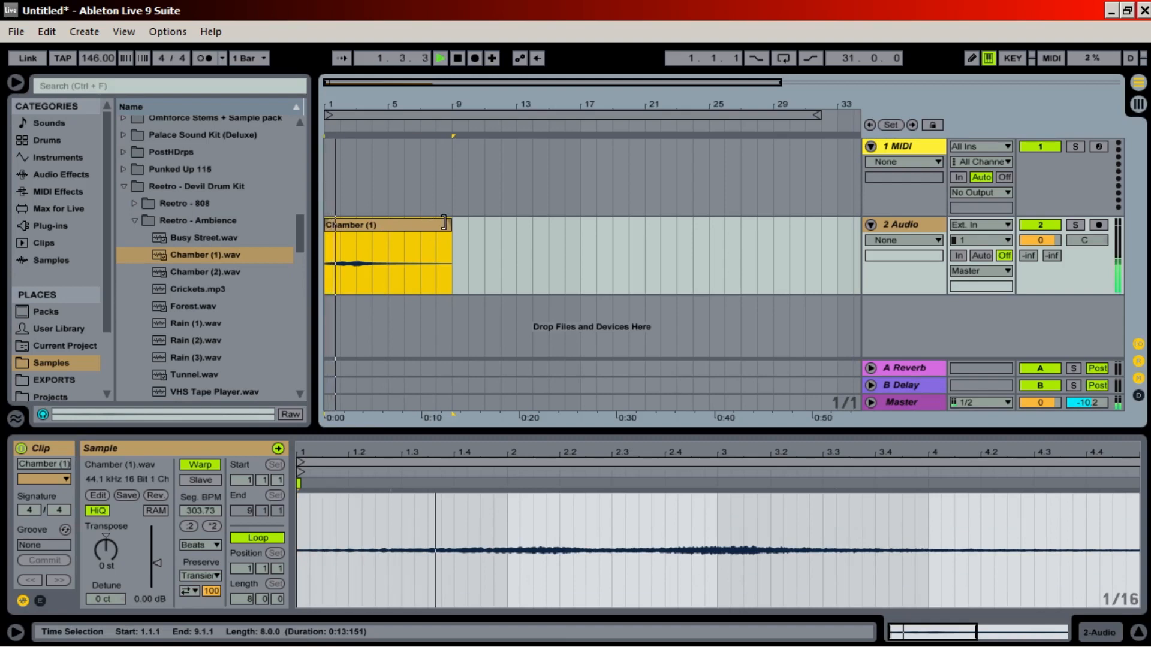
pyautogui.click(199, 545)
pyautogui.click(201, 621)
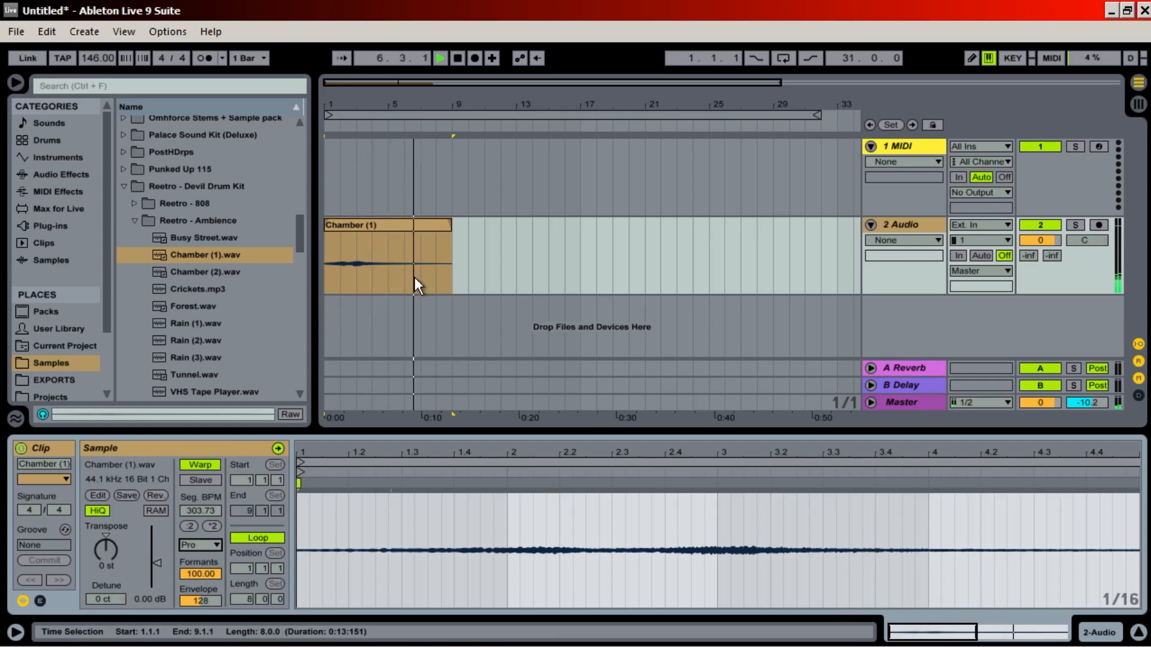
# Duplicate the Chamber (1) clip up to bar 17 and loop the full 16-bar range.
pyautogui.click(375, 225)
pyautogui.hotkey('ctrl', 'd')
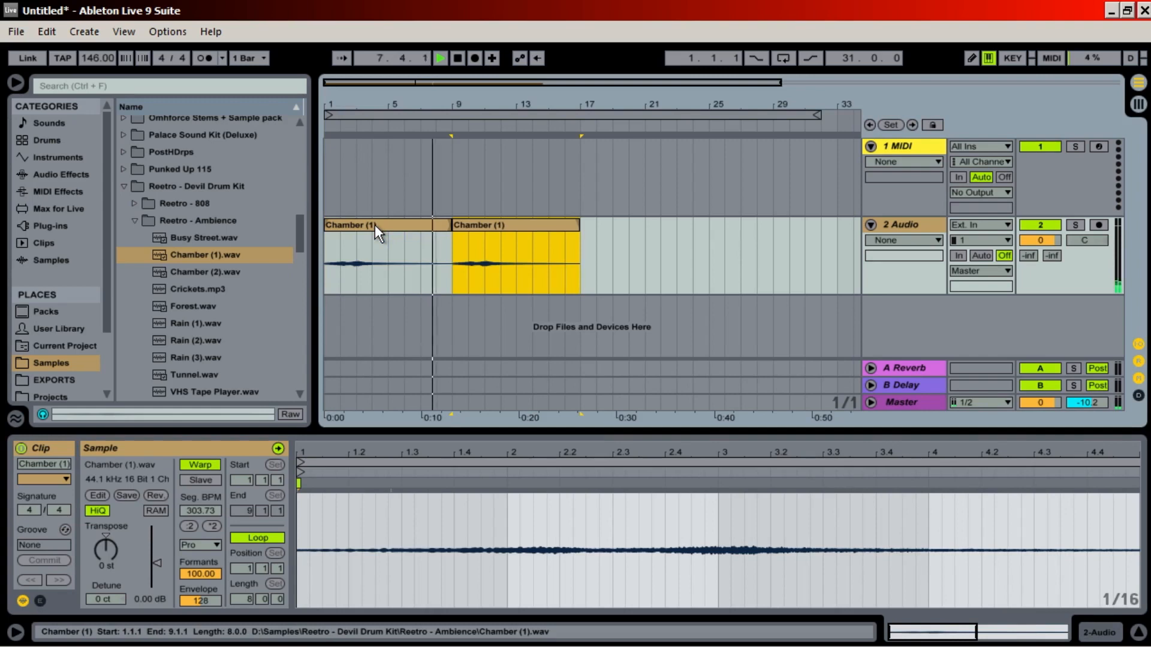
pyautogui.press('space')
pyautogui.keyDown('shift'); pyautogui.click(405, 225); pyautogui.keyUp('shift')
pyautogui.hotkey('ctrl', 'l')
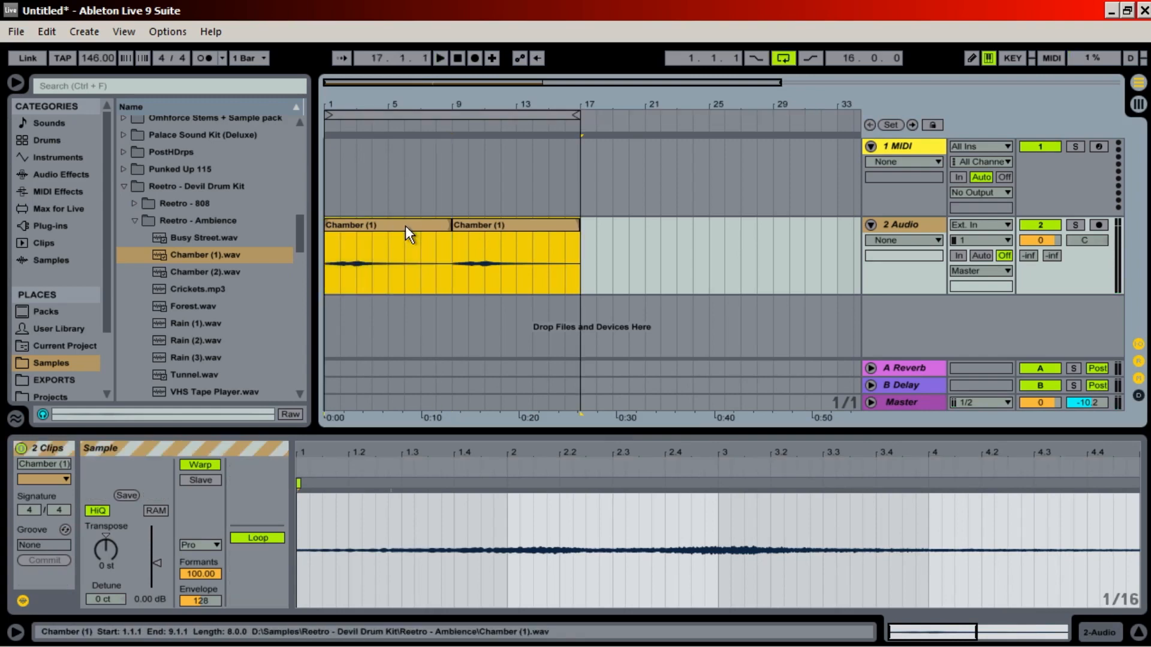
# Add Vinyl (1).wav at bar 1 on a new audio track and duplicate it three times to reach bar 17.
pyautogui.scroll(-2, 183, 304)
pyautogui.moveTo(197, 323); pyautogui.dragTo(338, 312)
pyautogui.hotkey('ctrl', 'd')
pyautogui.hotkey('ctrl', 'd')
pyautogui.hotkey('ctrl', 'd')
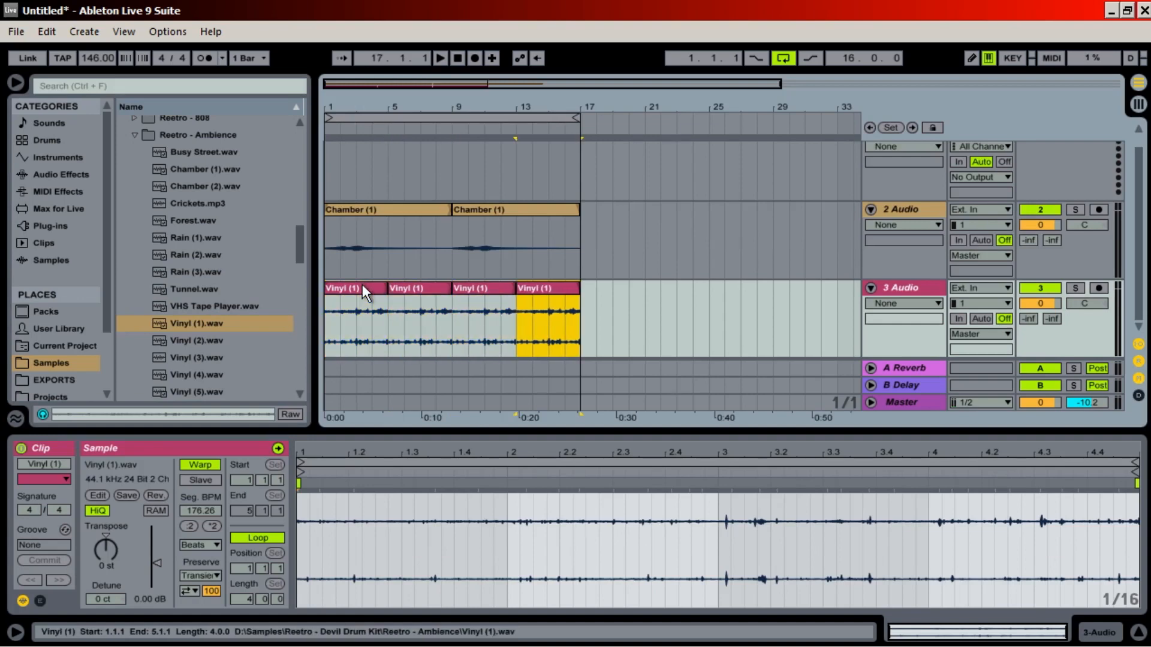
# Set the warp mode of all Chamber (1) and Vinyl (1) clips to Pro.
pyautogui.keyDown('shift'); pyautogui.click(344, 210); pyautogui.keyUp('shift')
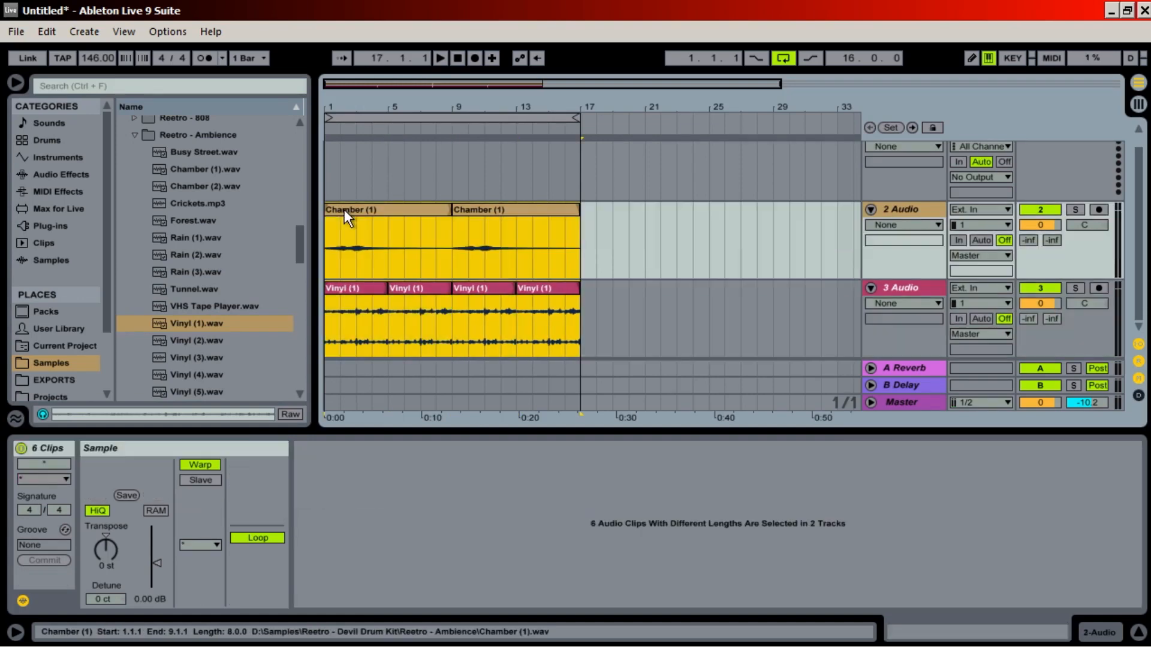
pyautogui.click(200, 545)
pyautogui.click(204, 624)
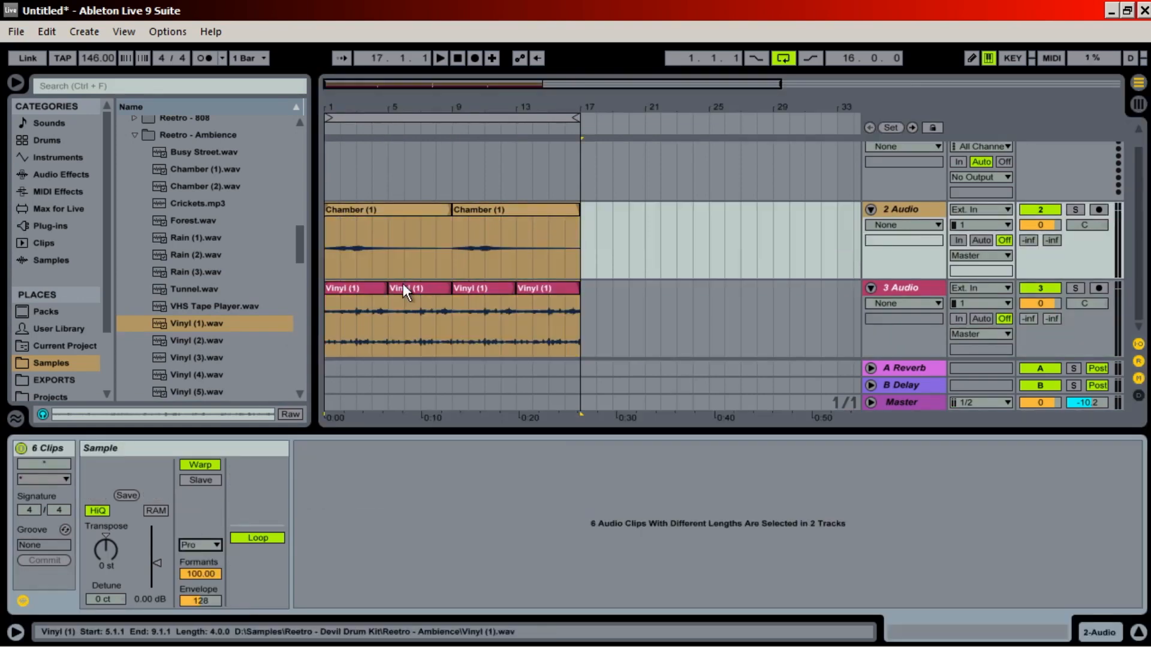
# During playback, lower the chamber track's volume to -3.3 dB and the vinyl track's volume to -13.9 dB.
pyautogui.press('space')
pyautogui.moveTo(1040, 225); pyautogui.dragTo(1040, 243)
pyautogui.moveTo(1040, 304); pyautogui.dragTo(1040, 355)
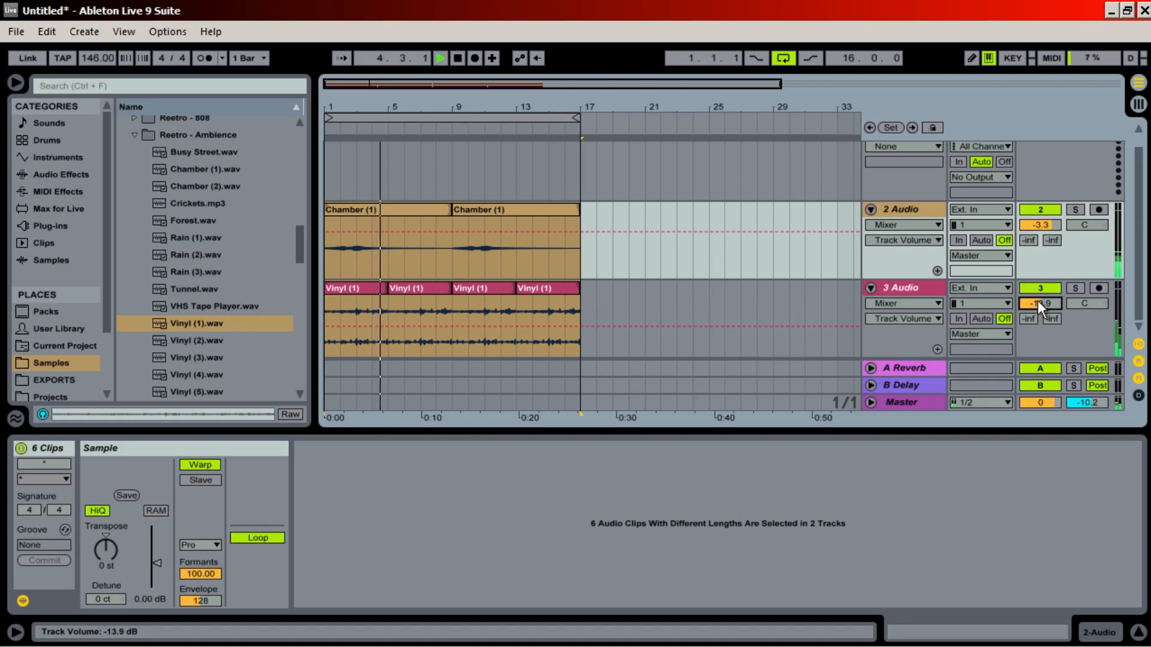
pyautogui.scroll(1, 521, 305)
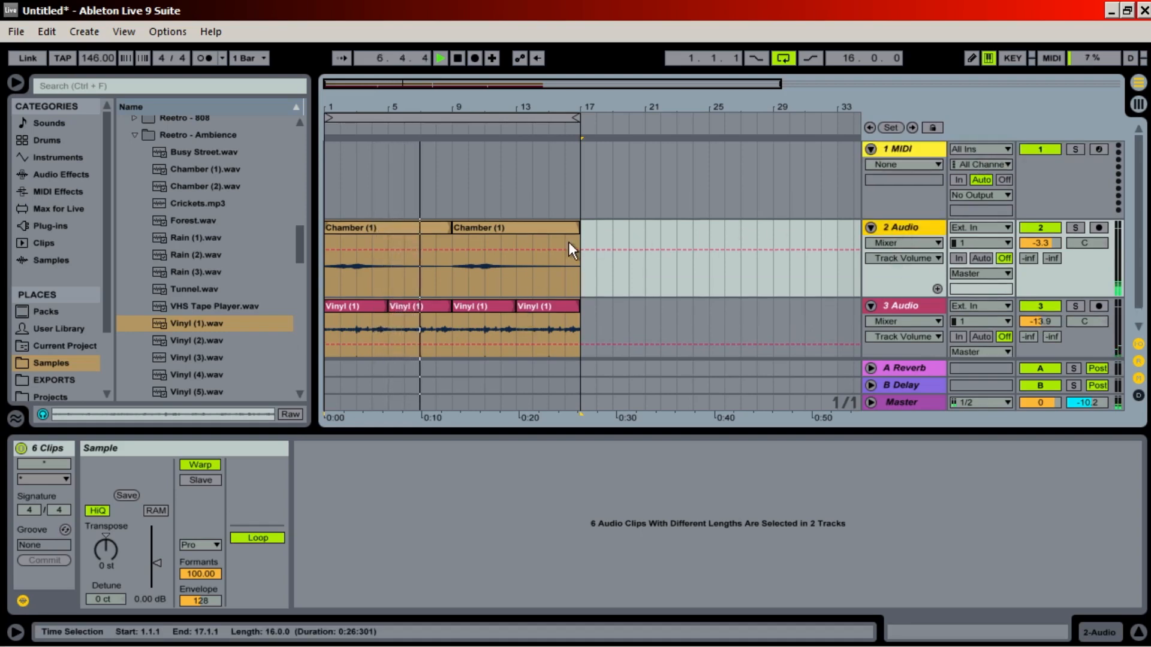
# Load the Ghostemane.adg drum rack onto the MIDI track and create an eight-bar clip there.
pyautogui.click(897, 152)
pyautogui.press('space')
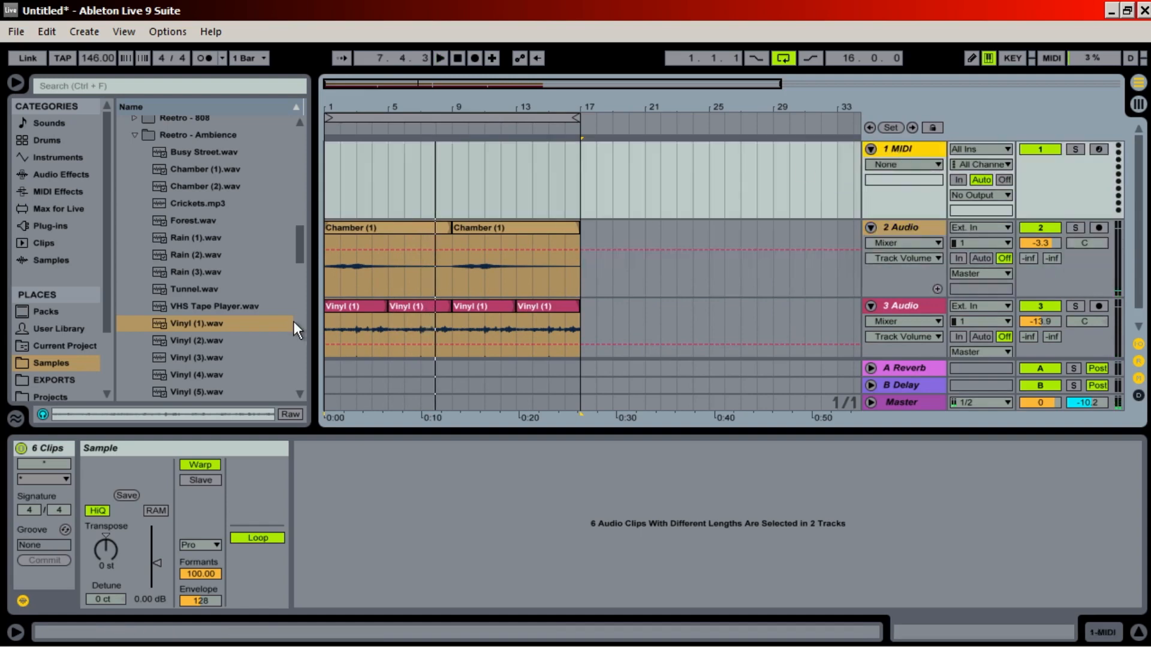
pyautogui.moveTo(302, 238); pyautogui.dragTo(300, 215)
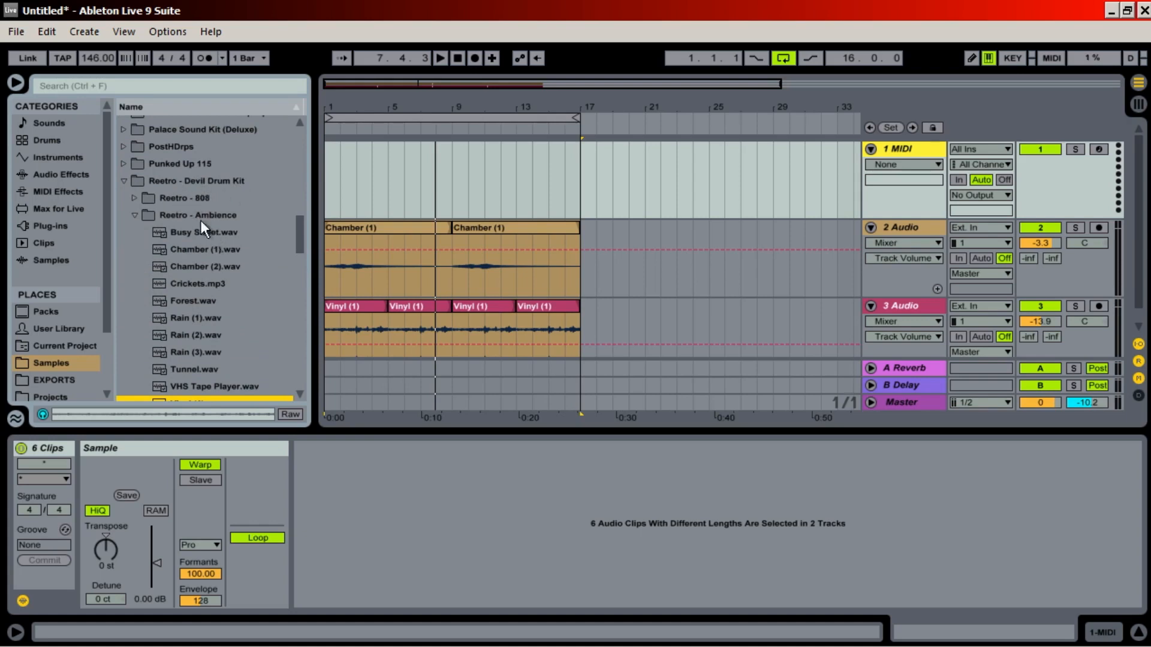
pyautogui.click(55, 175)
pyautogui.click(52, 141)
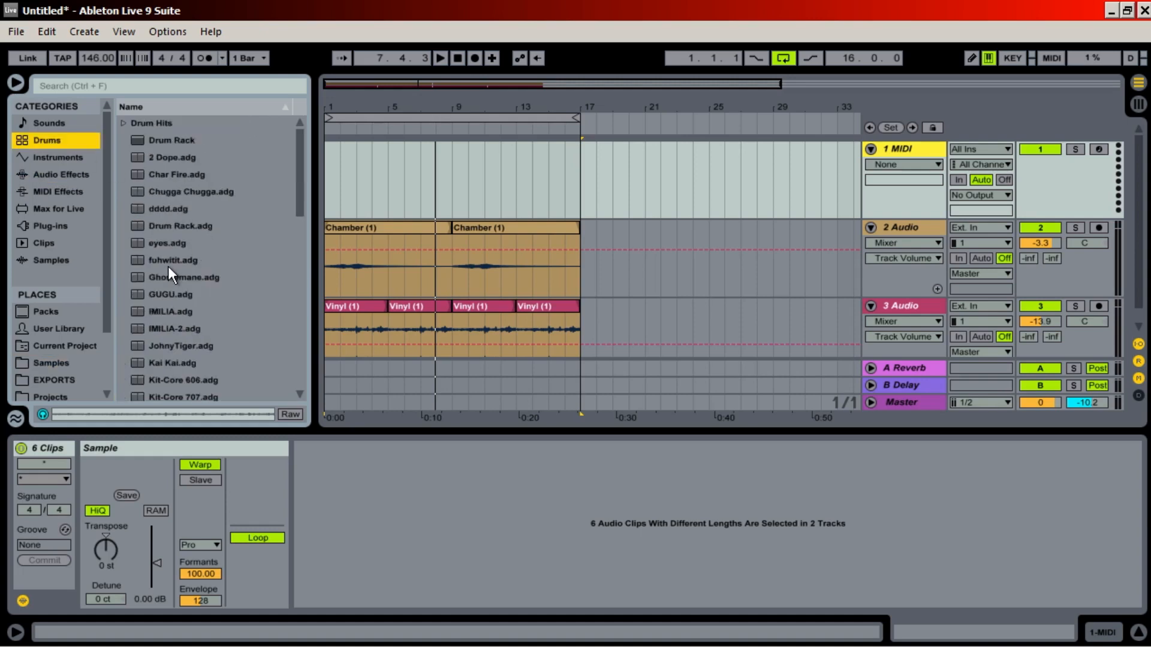
pyautogui.scroll(-3, 180, 178)
pyautogui.scroll(3, 179, 178)
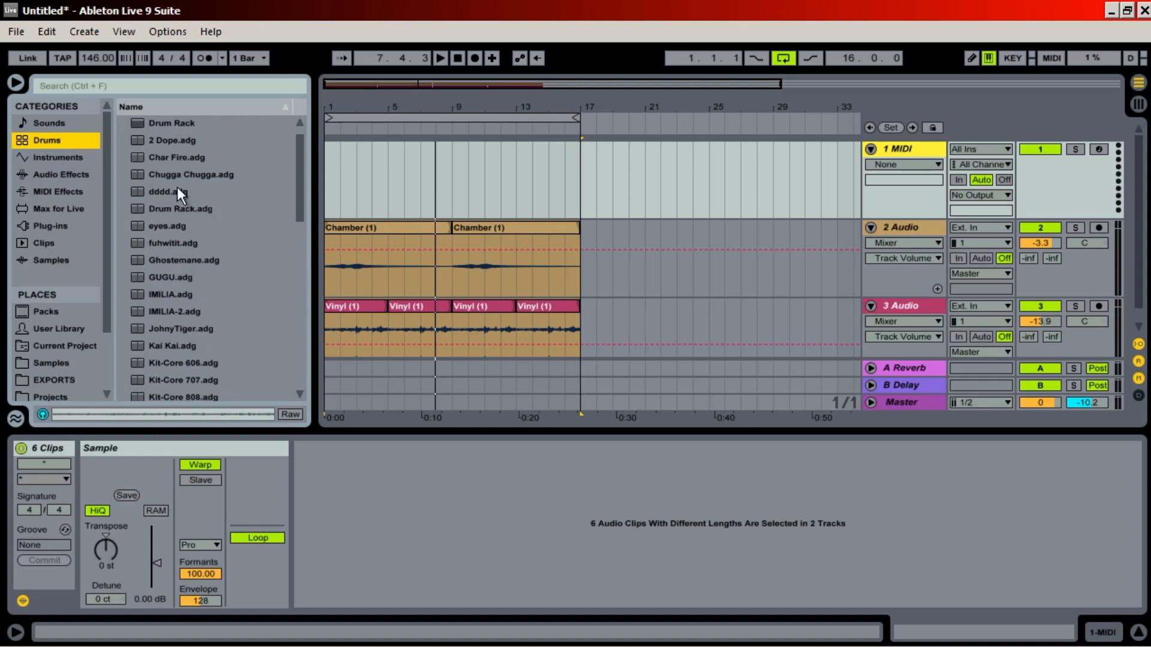
pyautogui.doubleClick(188, 259)
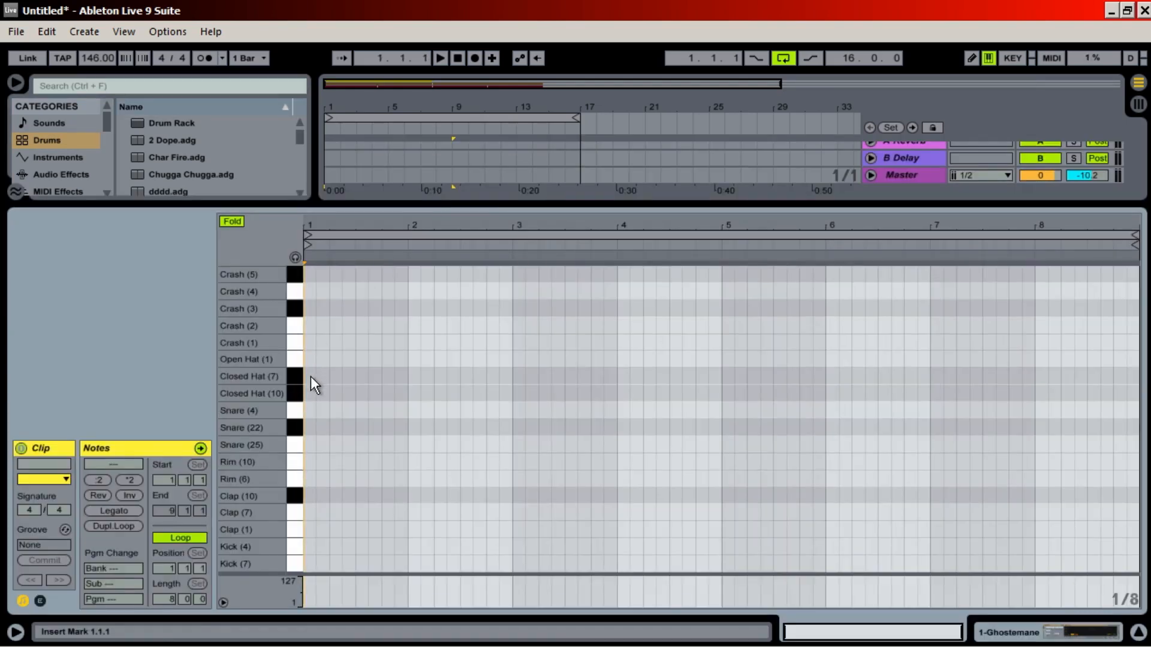
# Enable note preview, fill bar 1 with eight eighth-note Closed Hat (10) hits and play them back.
pyautogui.click(294, 257)
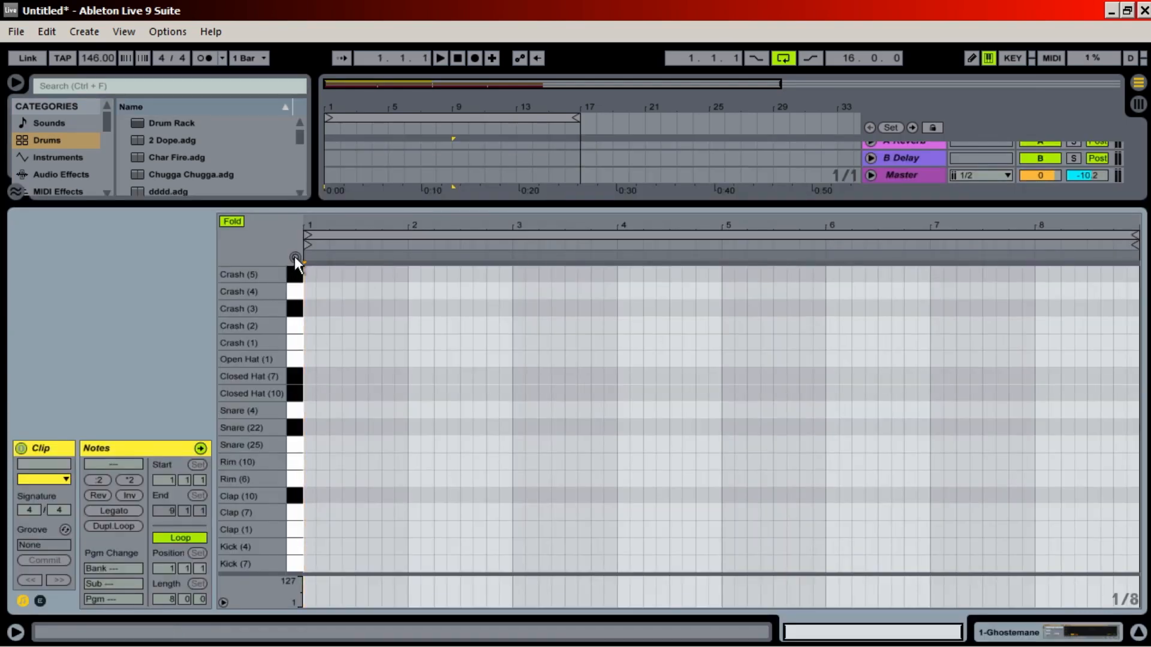
pyautogui.doubleClick(308, 394)
pyautogui.hotkey('ctrl', 'd')
pyautogui.hotkey('ctrl', 'd')
pyautogui.hotkey('ctrl', 'd')
pyautogui.hotkey('ctrl', 'd')
pyautogui.hotkey('ctrl', 'd')
pyautogui.hotkey('ctrl', 'd')
pyautogui.hotkey('ctrl', 'd')
pyautogui.press('space')
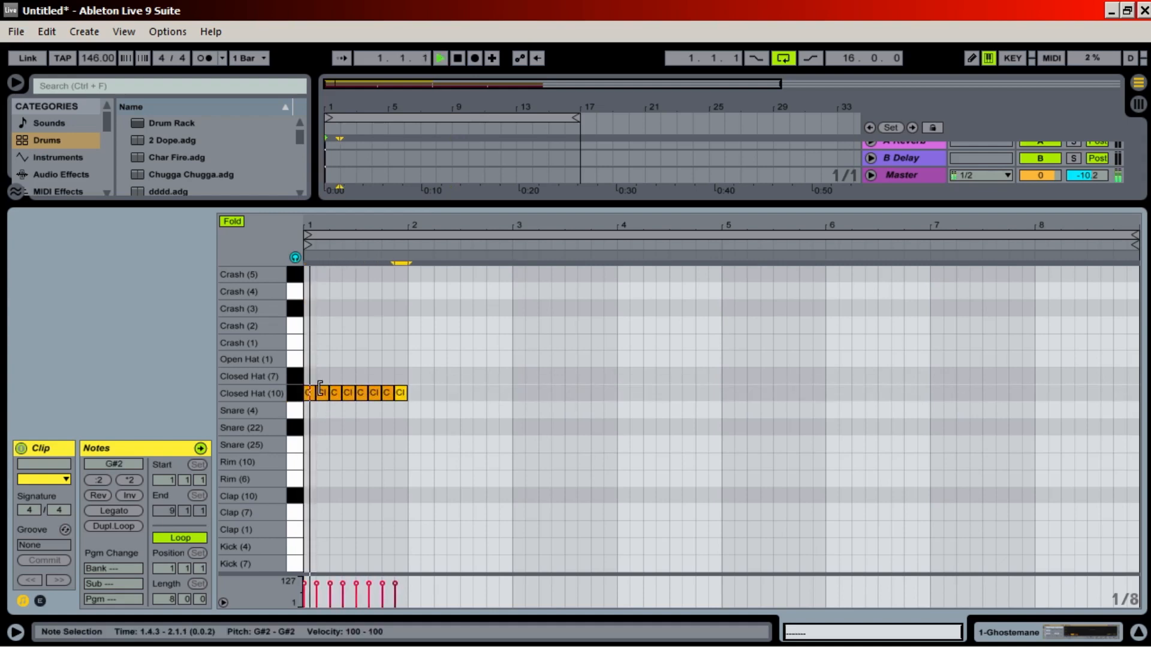
pyautogui.press('space')
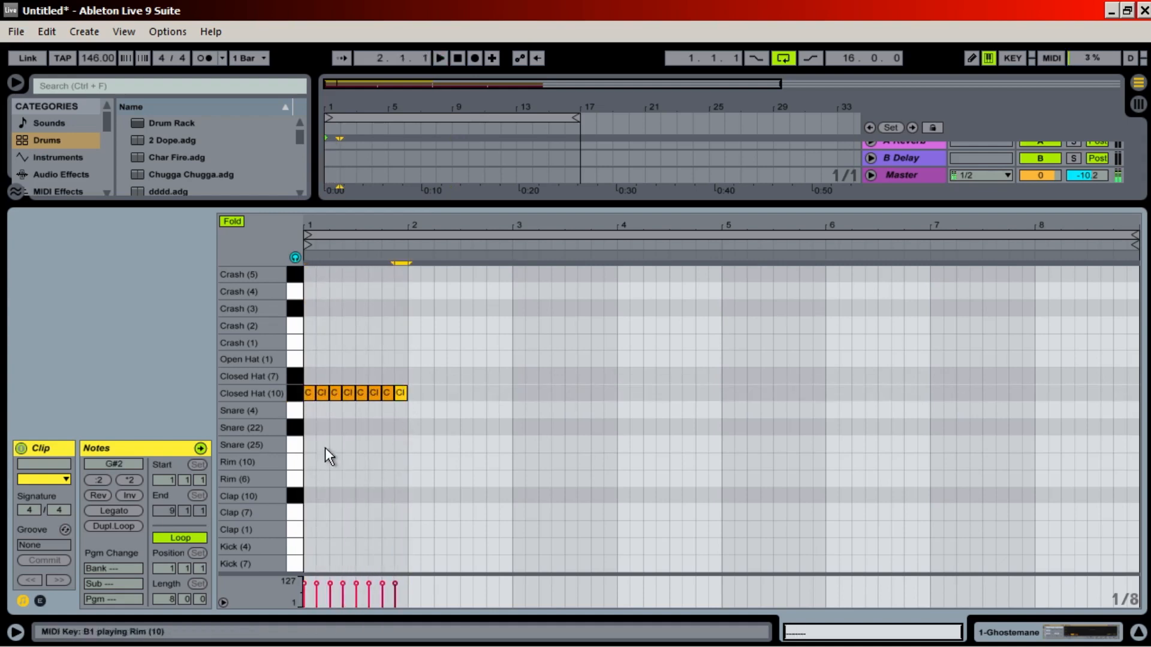
# Split the last closed hat of bar 1 into two sixteenths and fill the remaining bars with eighth-note hats.
pyautogui.click(96, 481)
pyautogui.hotkey('ctrl', 'd')
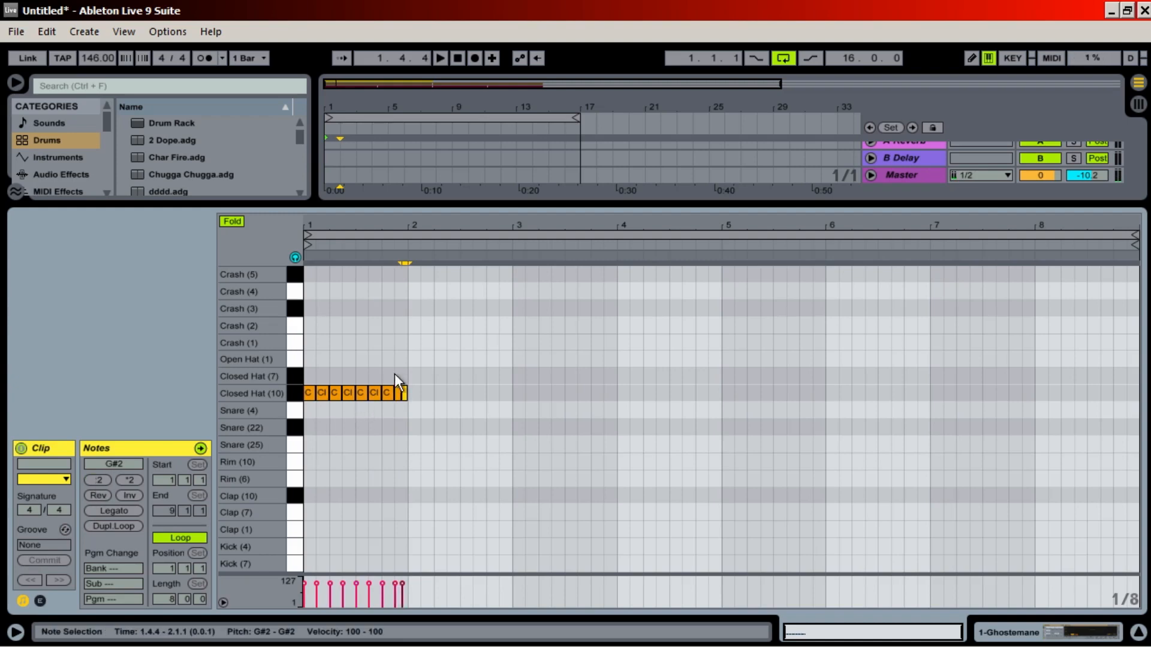
pyautogui.moveTo(387, 392); pyautogui.dragTo(412, 394)
pyautogui.hotkey('ctrl', 'd')
# Replace the closed hats in the second half of bar 2 with six eighth-note triplets.
pyautogui.click(464, 400)
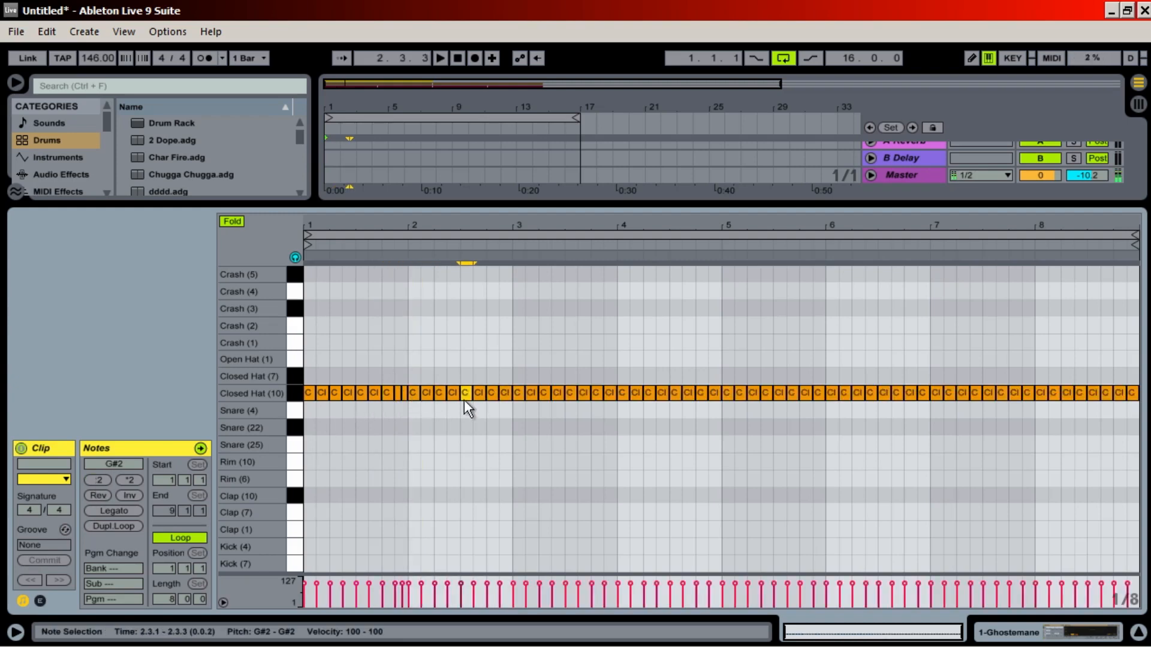
pyautogui.hotkey('ctrl', '3')
pyautogui.moveTo(471, 399); pyautogui.dragTo(469, 398)
pyautogui.hotkey('ctrl', 'd')
pyautogui.hotkey('ctrl', 'd')
pyautogui.hotkey('ctrl', 'd')
pyautogui.hotkey('ctrl', 'd')
pyautogui.hotkey('ctrl', 'd')
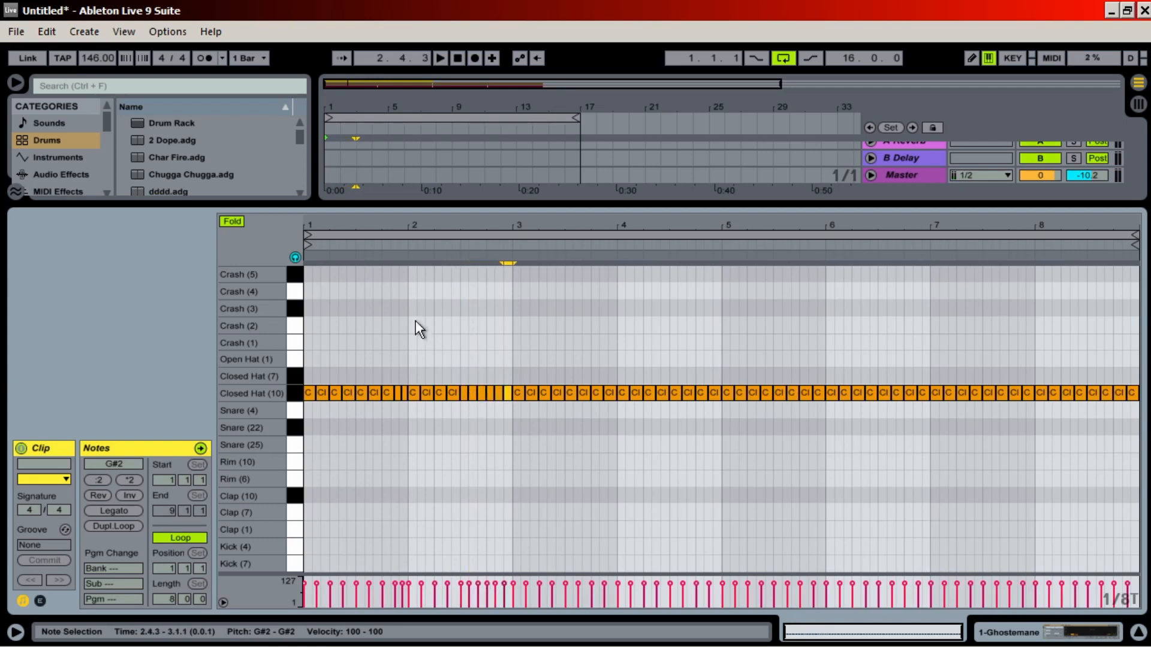
# Play back the closed hat pattern and duplicate bars 1 to 4 over bars 5 to 8.
pyautogui.click(405, 247)
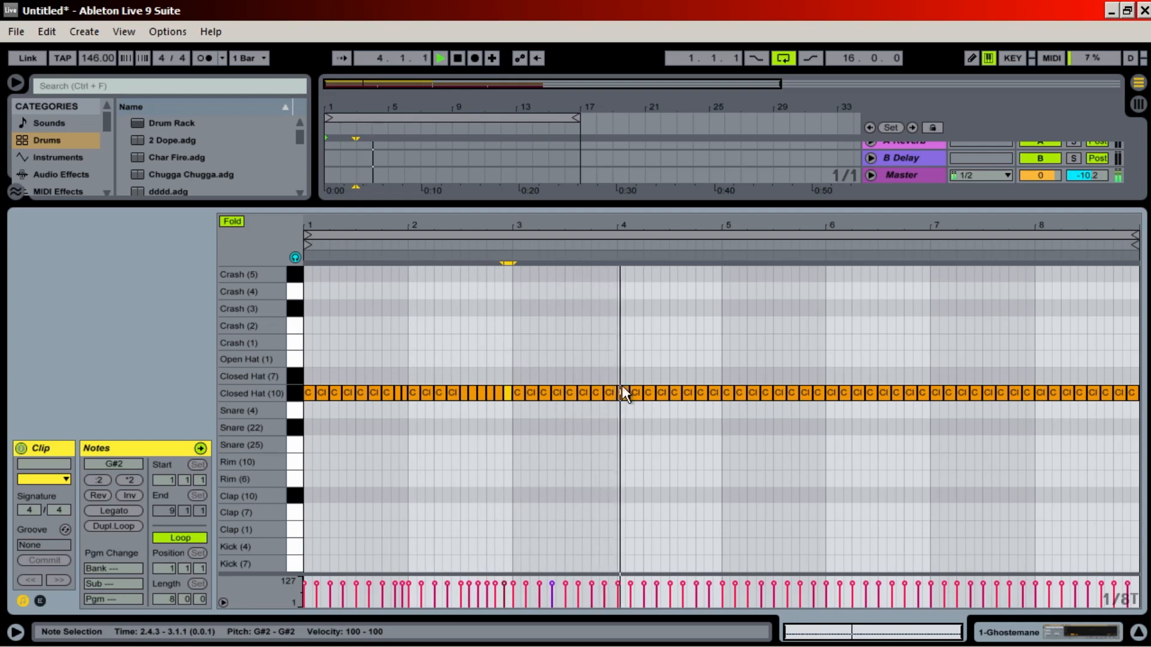
pyautogui.press('space')
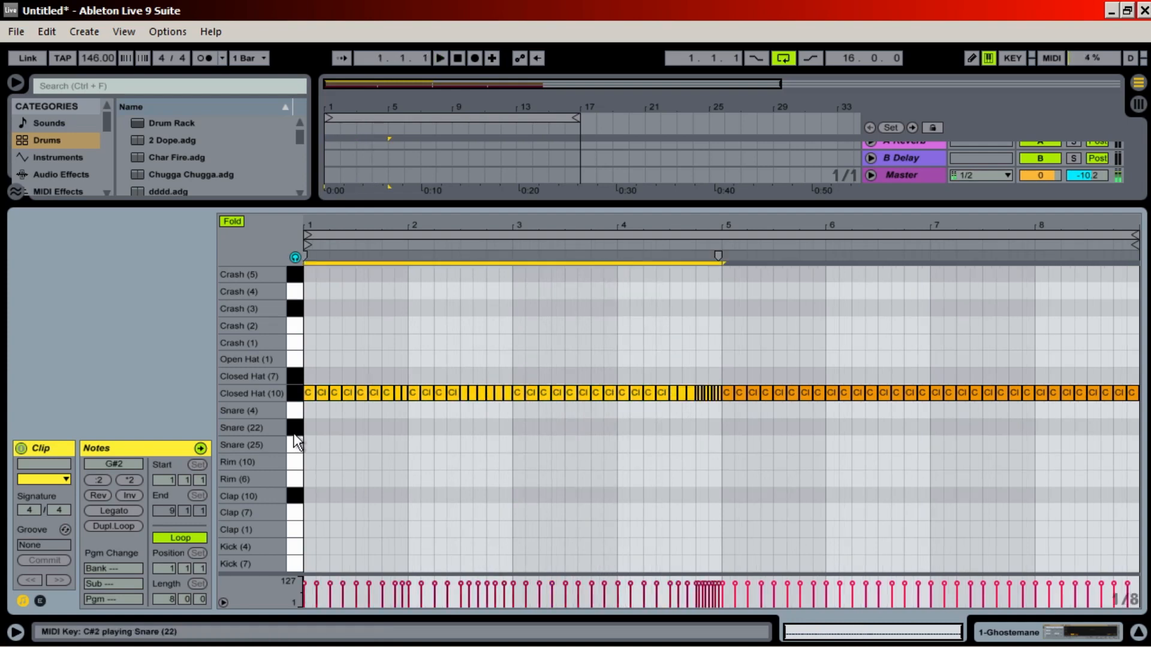
pyautogui.hotkey('ctrl', 'd')
pyautogui.click(838, 433)
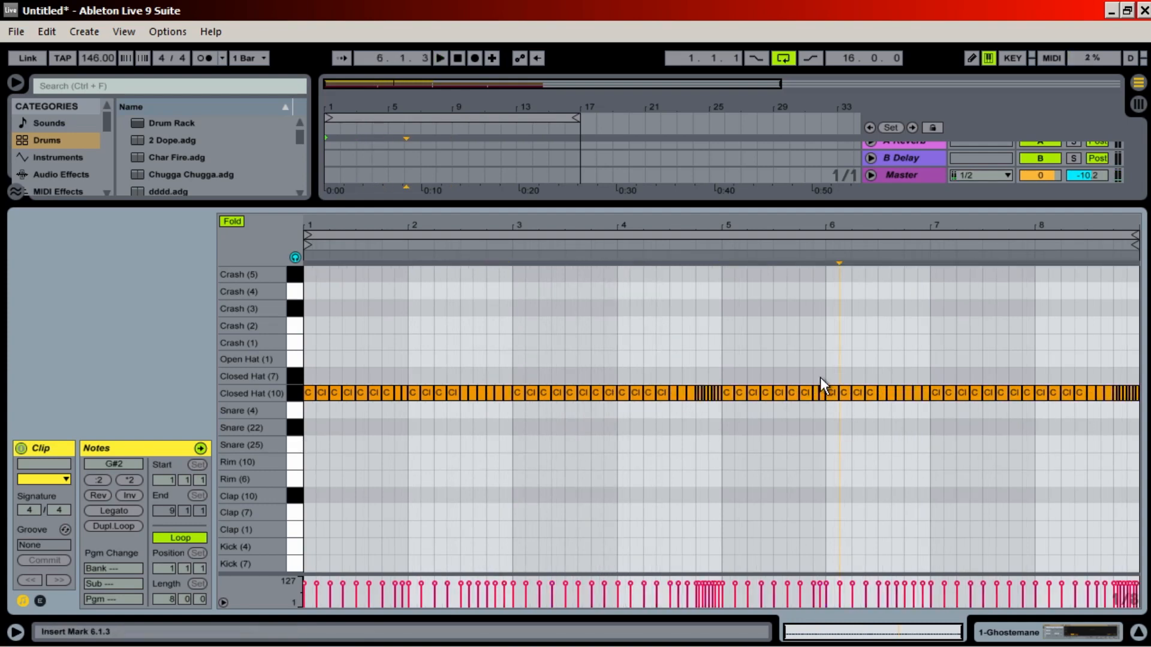
# Copy the fast closed hats from the last eighth of bar 4 to the last eighth of bar 7.
pyautogui.moveTo(722, 379); pyautogui.dragTo(710, 404)
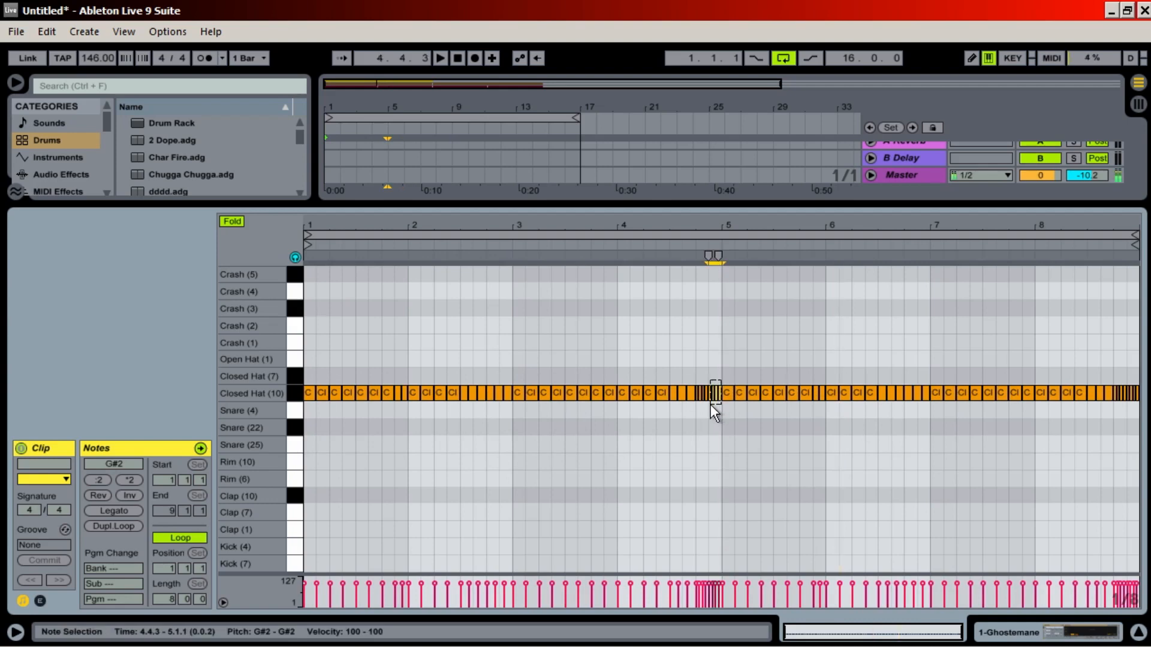
pyautogui.click(1021, 397)
pyautogui.hotkey('ctrl', 'v')
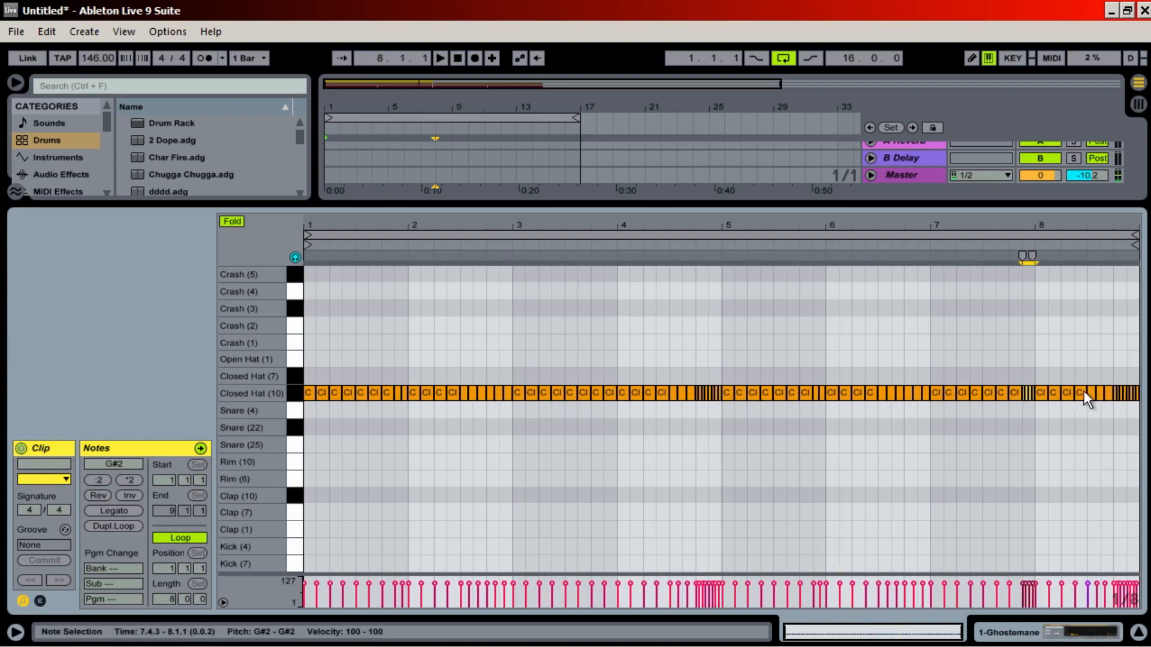
# Replace the triplet hats in bar 8 with regular eighth notes leading up to the closing roll.
pyautogui.click(1082, 392)
pyautogui.hotkey('ctrl', 'd')
pyautogui.hotkey('ctrl', 'd')
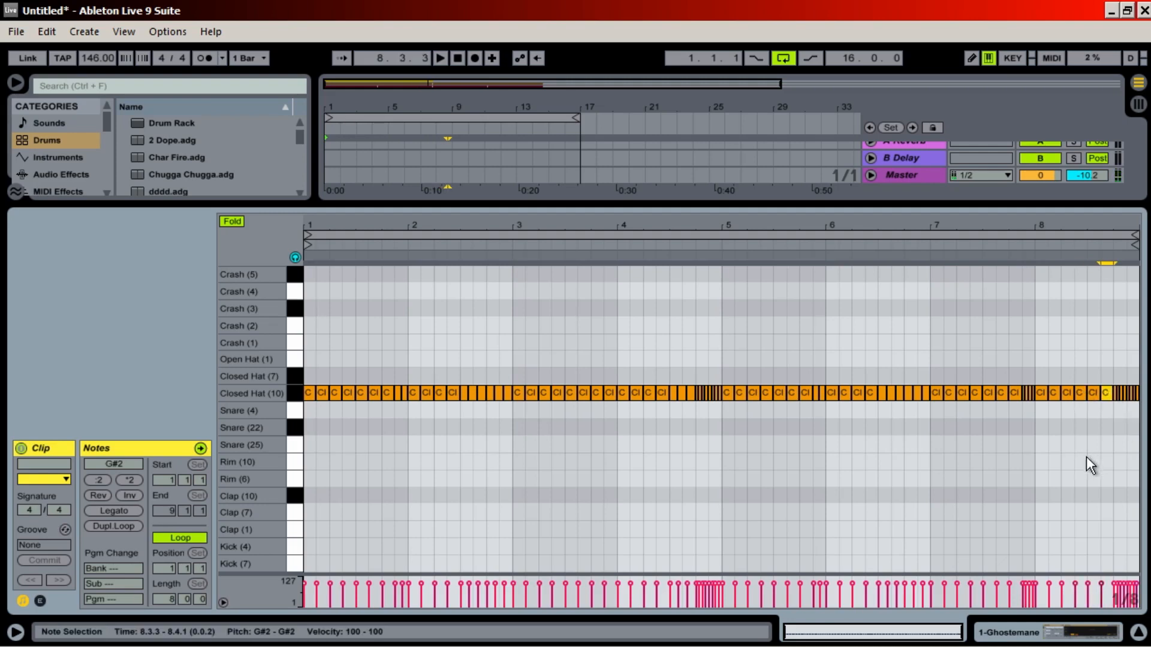
# Program quarter-note Snare (4) hits on beat 3 of bars 1 to 4 and duplicate them over bars 5 to 8.
pyautogui.press('space')
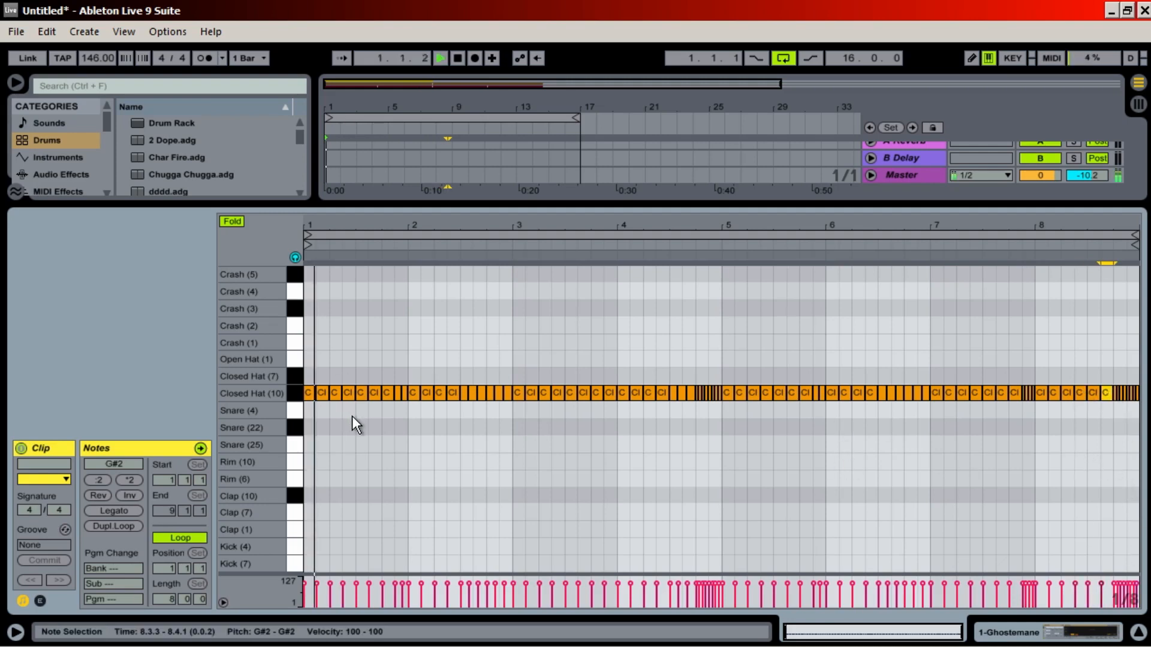
pyautogui.click(296, 429)
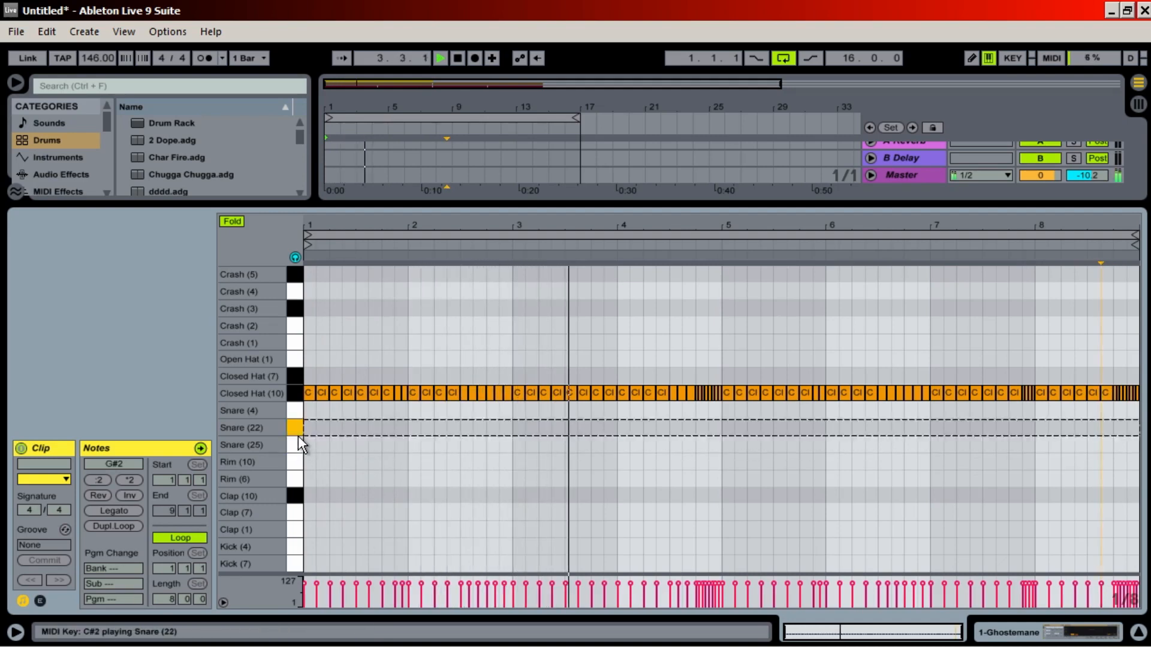
pyautogui.press('space')
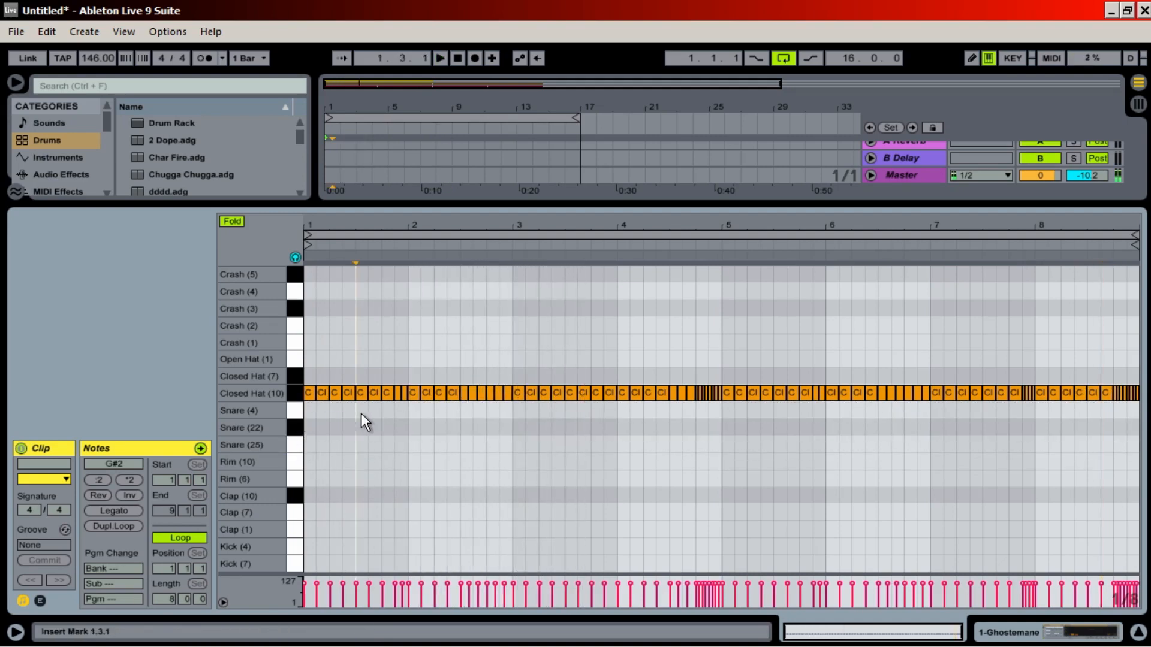
pyautogui.doubleClick(363, 410)
pyautogui.moveTo(370, 410); pyautogui.dragTo(683, 410)
pyautogui.moveTo(719, 462); pyautogui.dragTo(296, 407)
pyautogui.hotkey('ctrl', 'd')
pyautogui.press('space')
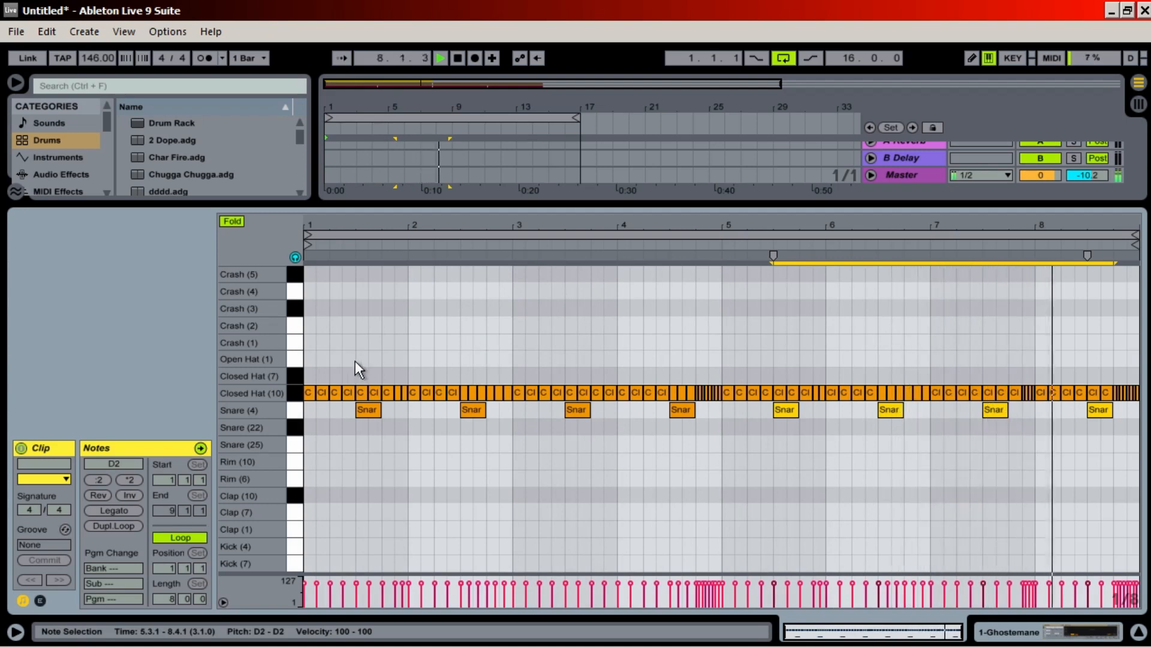
# Audition the crash sounds and add a one-bar Crash (3) note at the start of bar 1.
pyautogui.press('space')
pyautogui.click(298, 275)
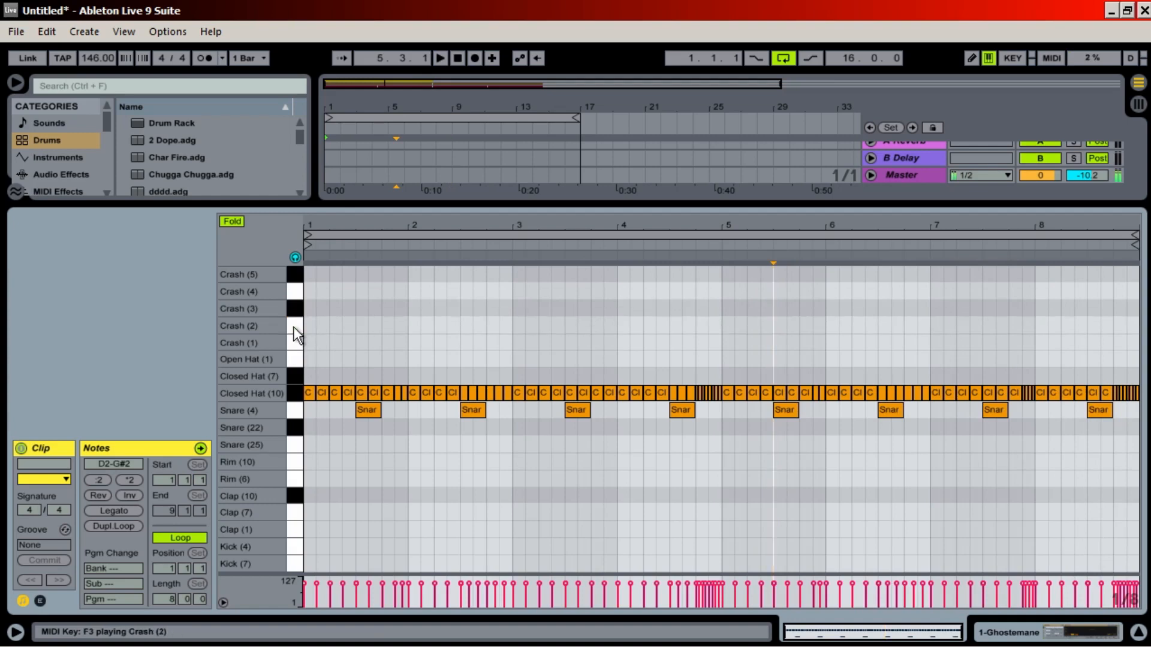
pyautogui.click(309, 308)
pyautogui.moveTo(309, 308); pyautogui.dragTo(408, 308)
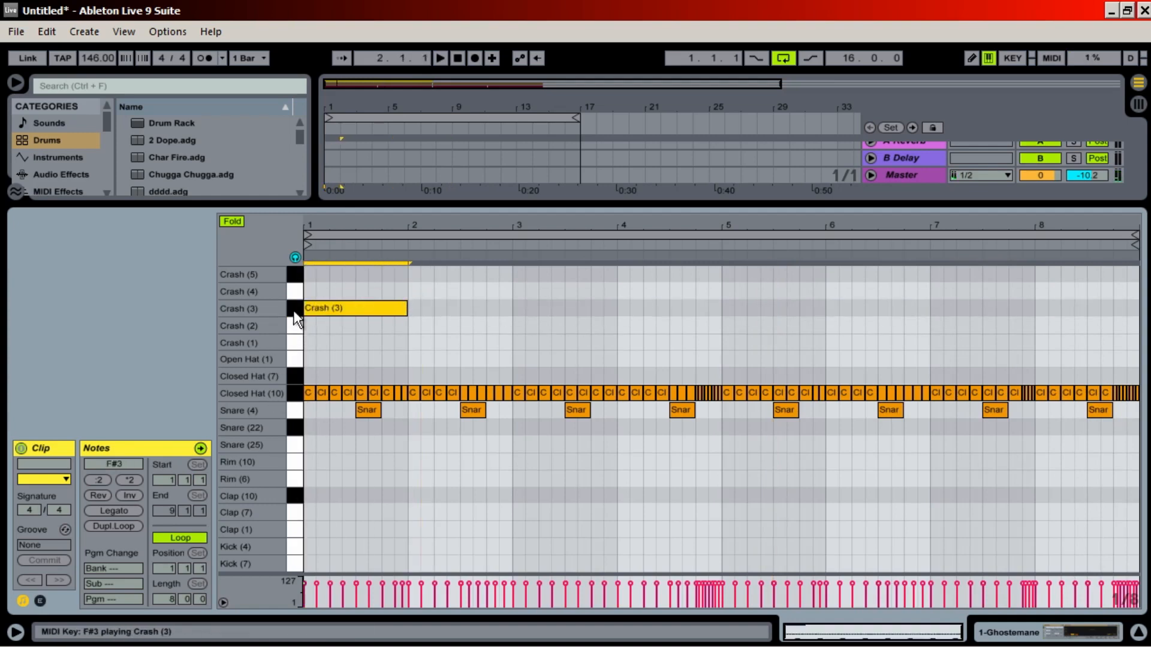
# Compare Classic and 1-Shot playback for the Crash (3) sample, leaving it in 1-Shot mode with Snap on.
pyautogui.moveTo(911, 211); pyautogui.dragTo(869, 375)
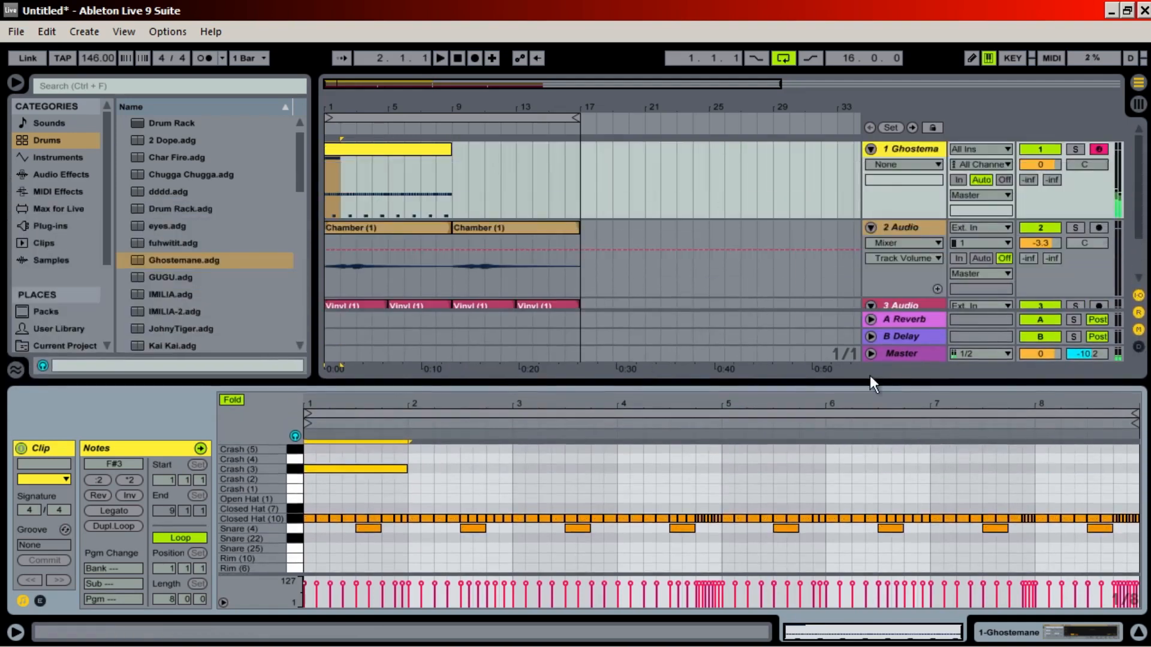
pyautogui.click(915, 149)
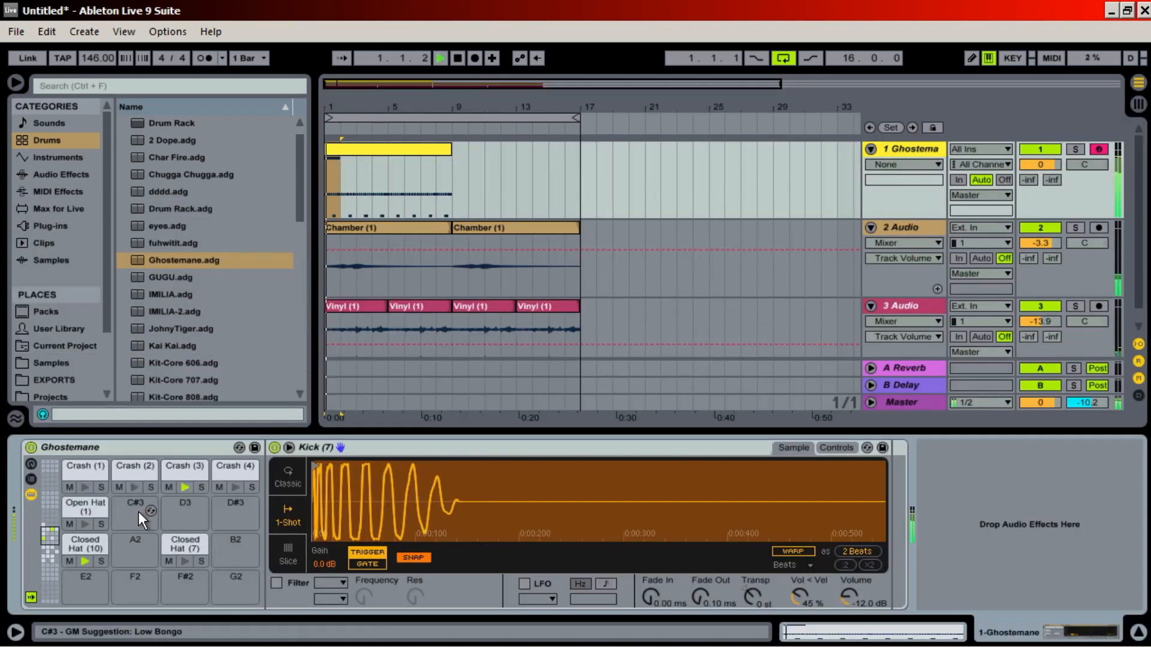
pyautogui.click(186, 465)
pyautogui.click(289, 510)
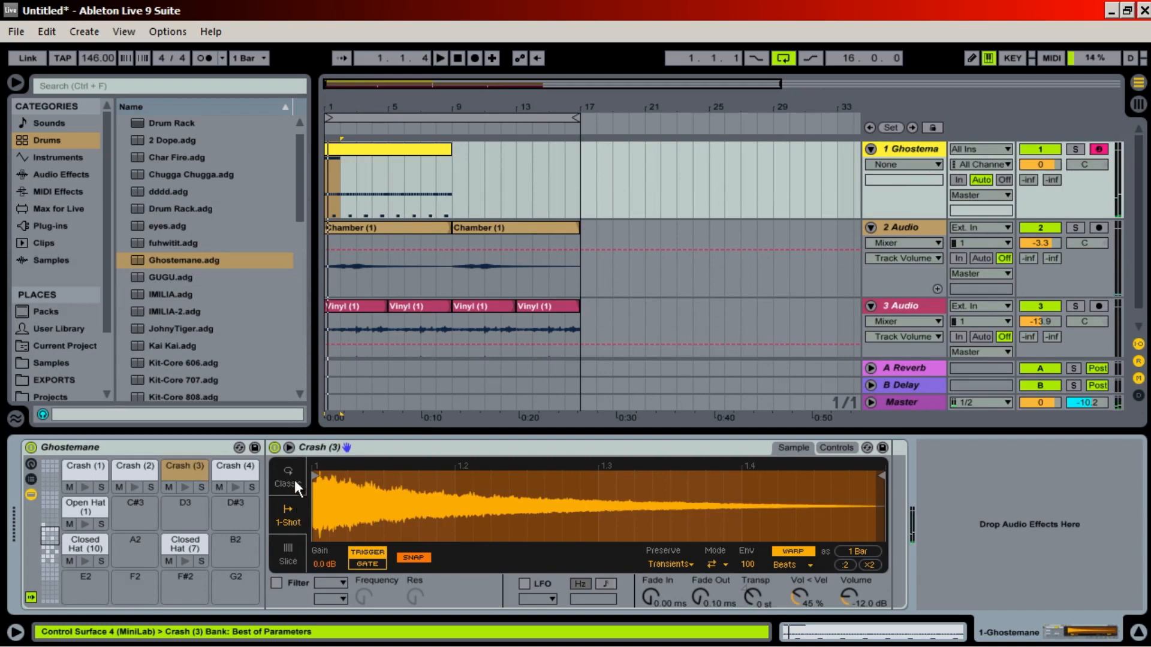
pyautogui.click(288, 477)
pyautogui.press('space')
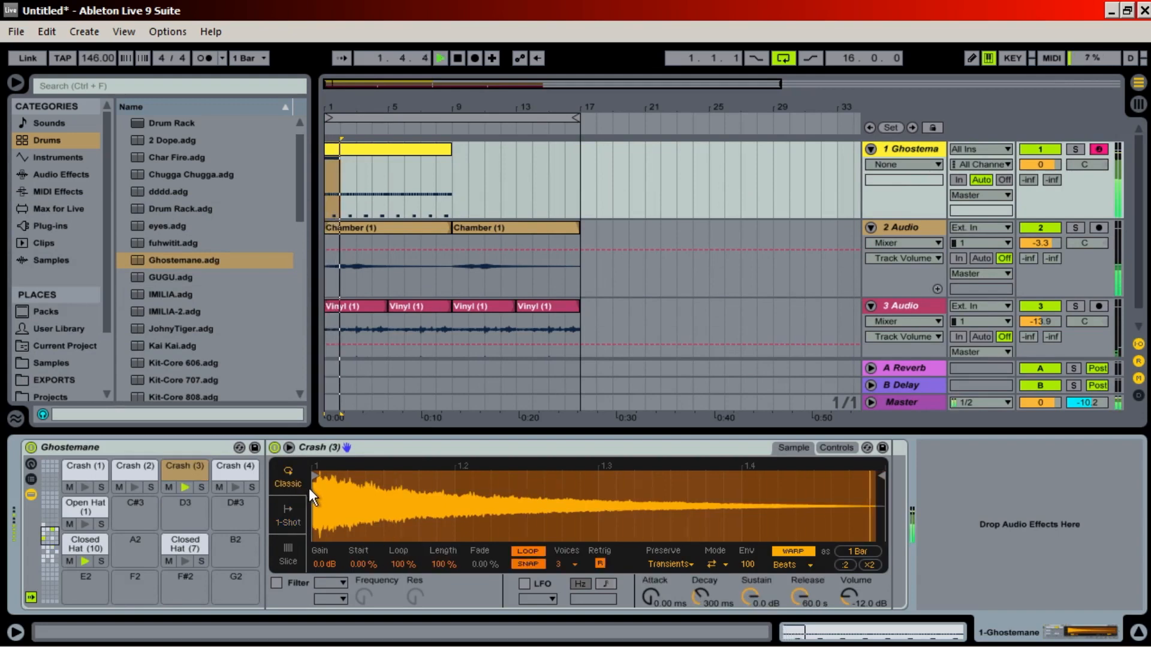
pyautogui.click(285, 513)
pyautogui.press('space')
pyautogui.press('space')
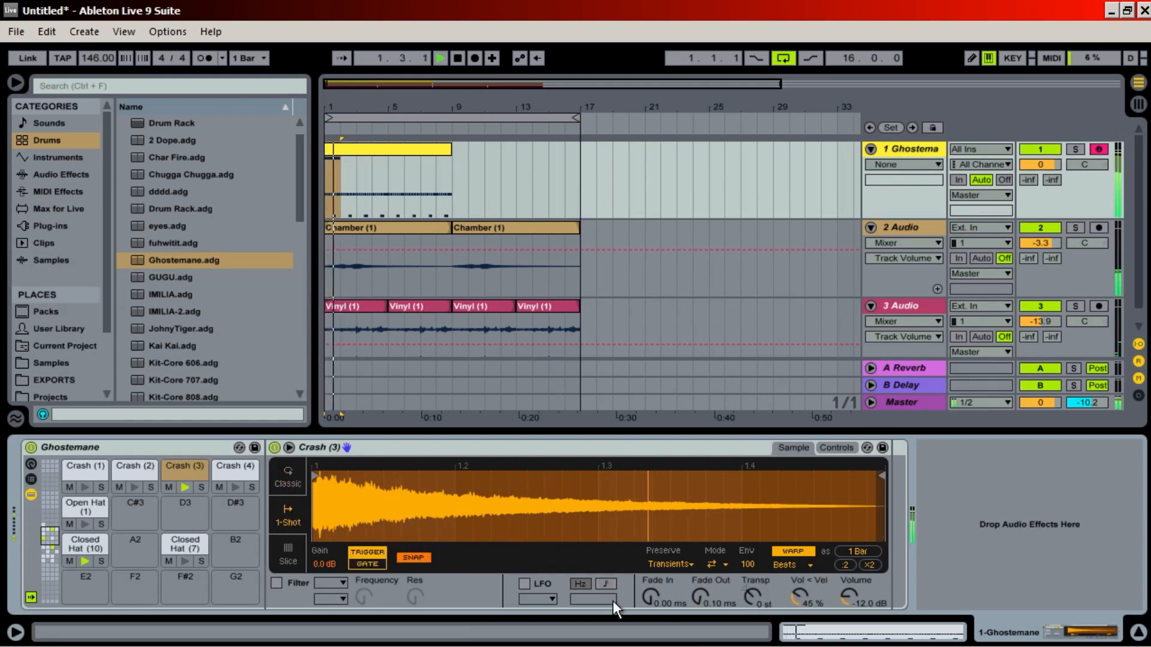
pyautogui.click(415, 556)
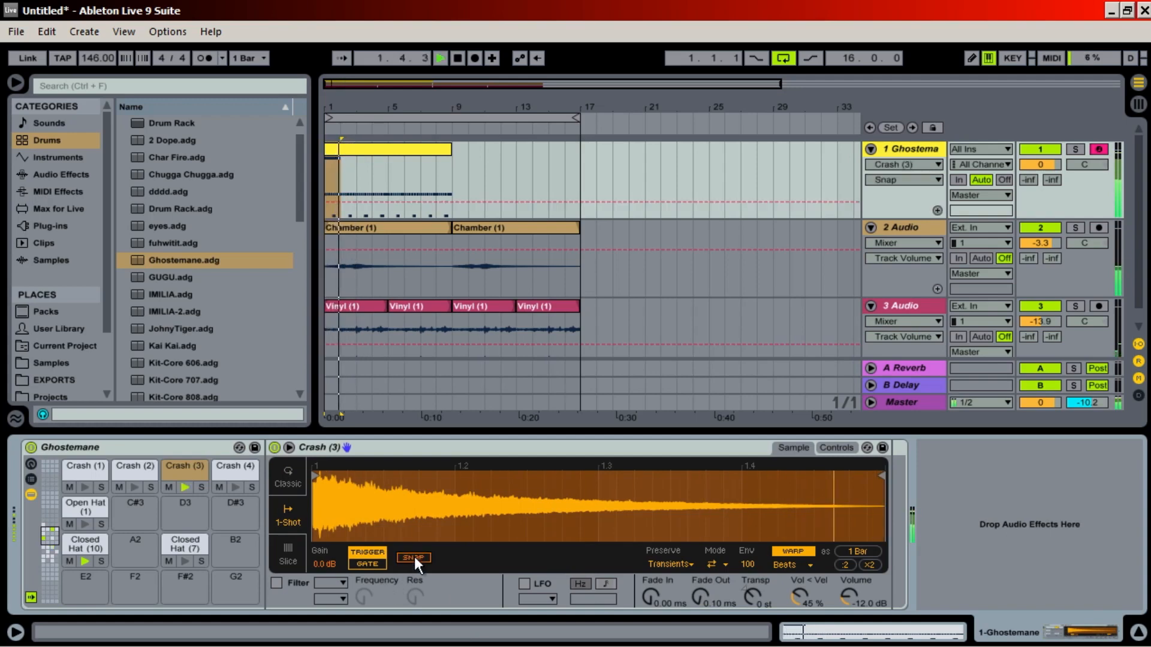
pyautogui.click(415, 557)
# Add a two-beat Kick (7) note at the start of bar 1 and play it back.
pyautogui.click(295, 566)
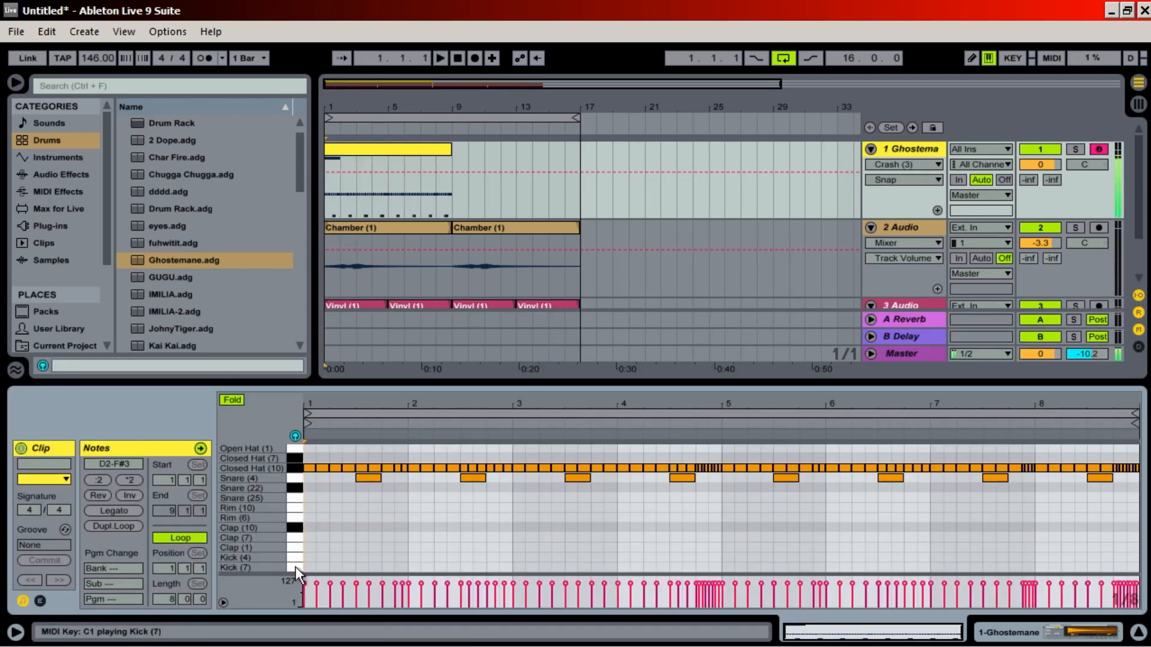
pyautogui.doubleClick(308, 567)
pyautogui.moveTo(313, 566); pyautogui.dragTo(355, 566)
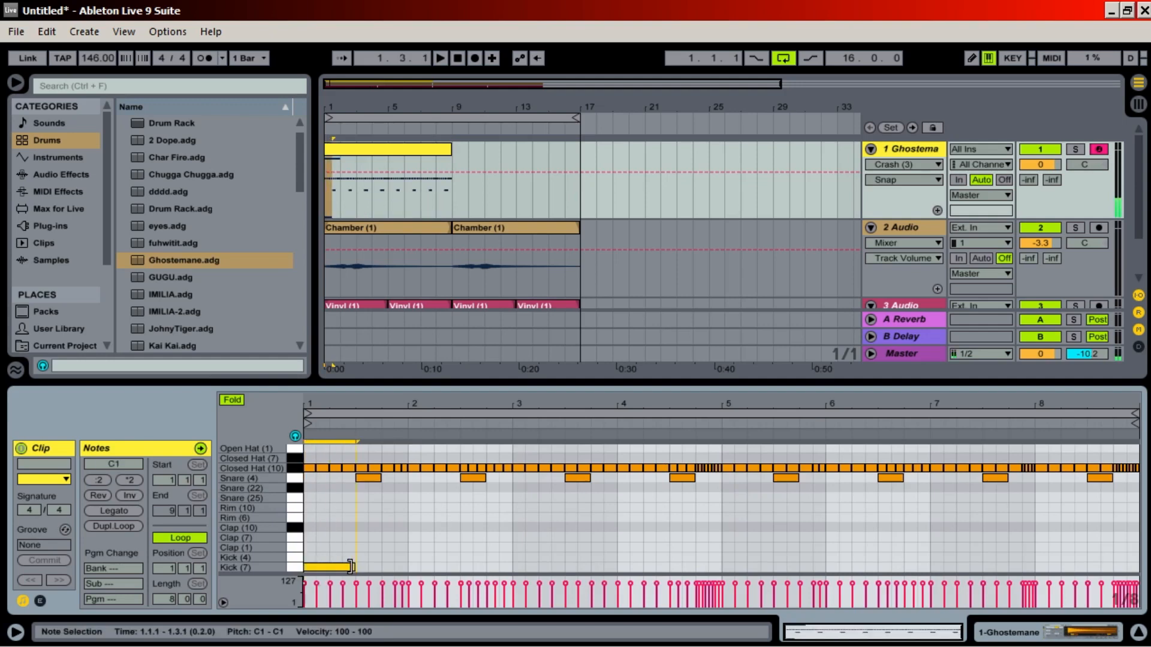
pyautogui.scroll(2, 339, 534)
pyautogui.scroll(-2, 340, 533)
pyautogui.press('space')
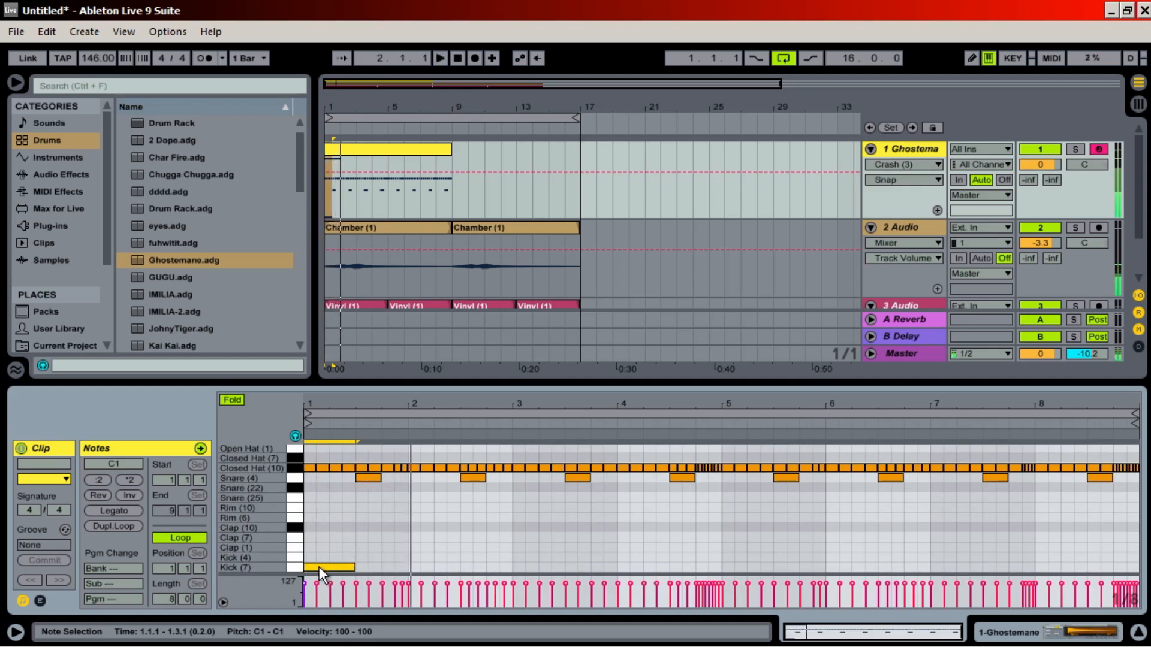
# Copy the kick into a syncopated pattern across bars 2 to 4, duplicate bars 1 to 4 over bars 5 to 8, and play it back.
pyautogui.press('space')
pyautogui.moveTo(316, 570); pyautogui.dragTo(446, 571)
pyautogui.press('space')
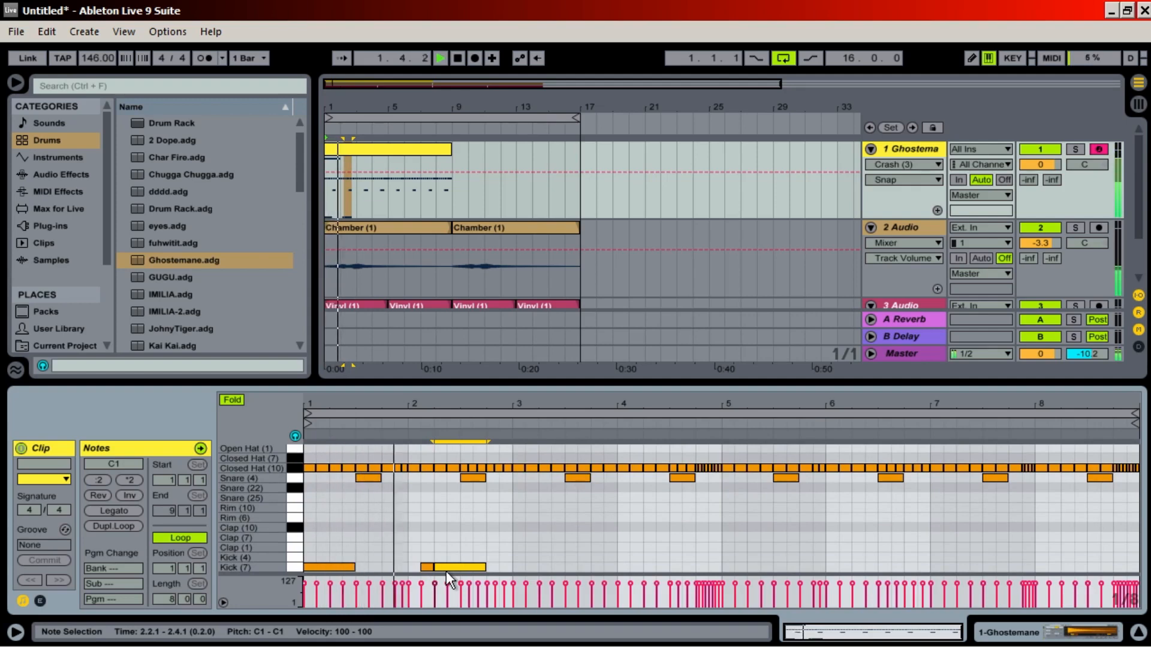
pyautogui.press('space')
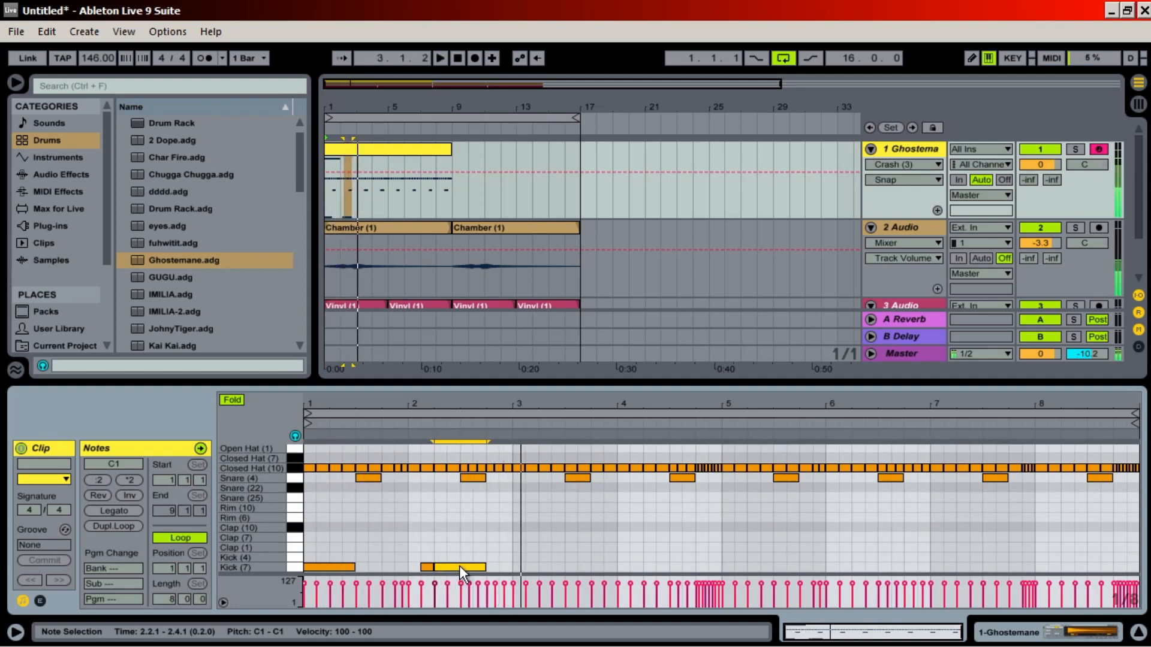
pyautogui.moveTo(456, 567); pyautogui.dragTo(560, 567)
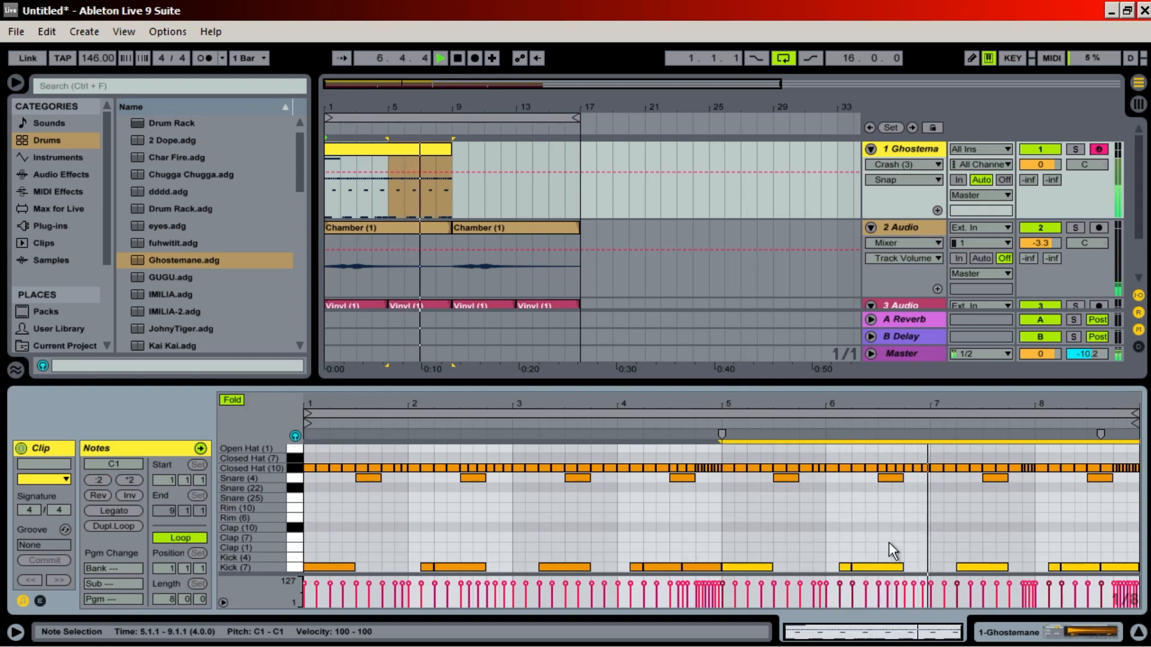
pyautogui.scroll(2, 806, 550)
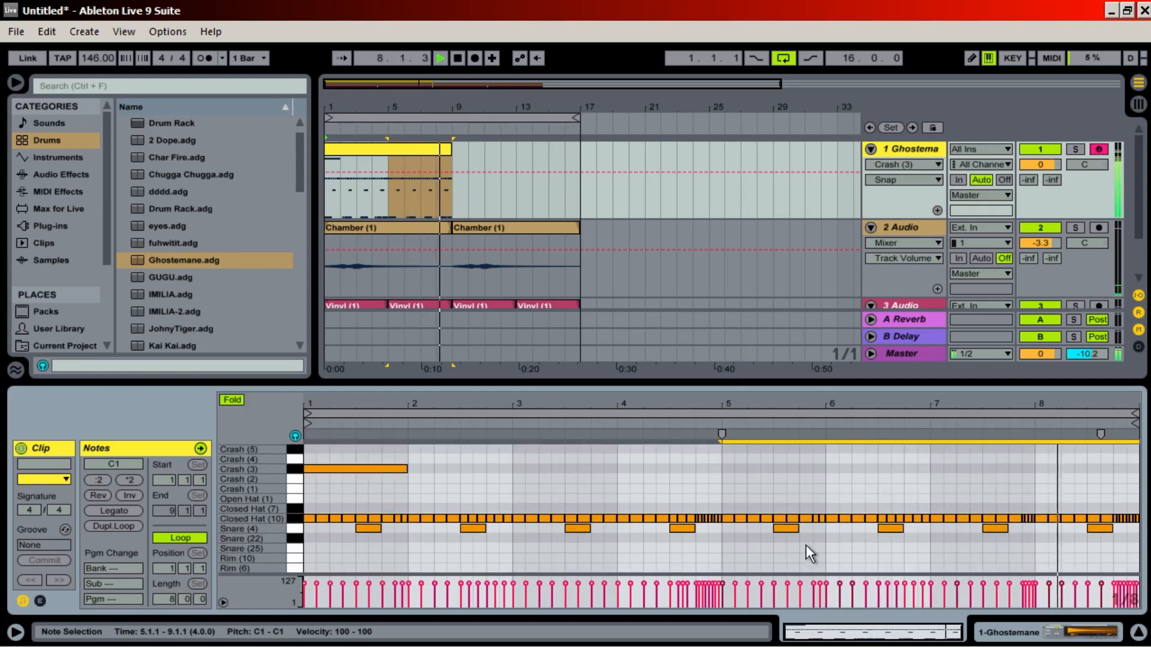
pyautogui.scroll(-2, 805, 545)
pyautogui.scroll(2, 806, 545)
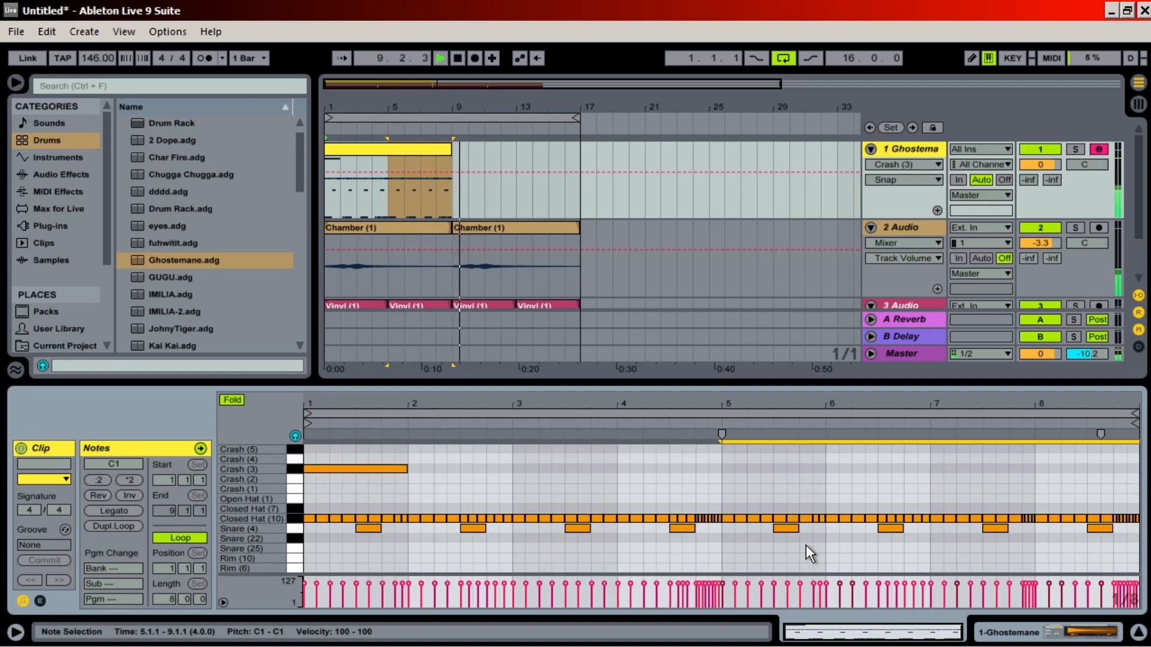
# Stop playback and duplicate the eight-bar drum clip so that the copy starts at bar 9 of the arrangement.
pyautogui.press('space')
pyautogui.click(411, 150)
pyautogui.hotkey('ctrl', 'd')
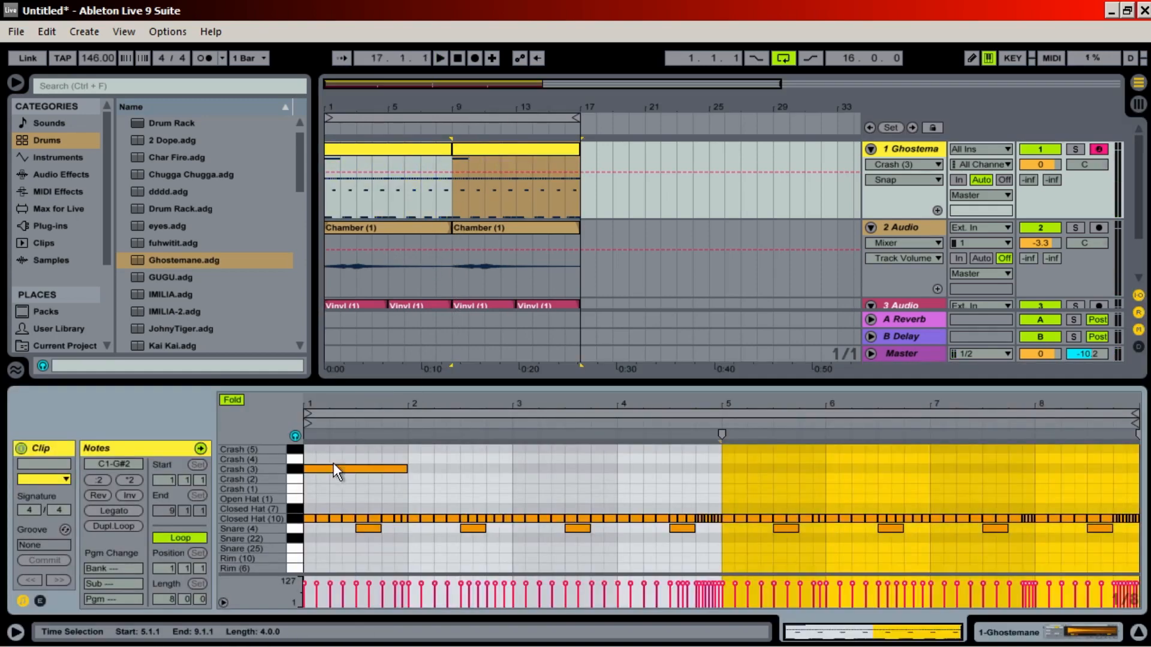
# In the second drum clip, add one-beat Open Hat (1) notes on beat 2 of bar 1, beat 4 of bar 4 and beat 2 of bar 5.
pyautogui.rightClick(336, 478)
pyautogui.click(330, 498)
pyautogui.doubleClick(331, 498)
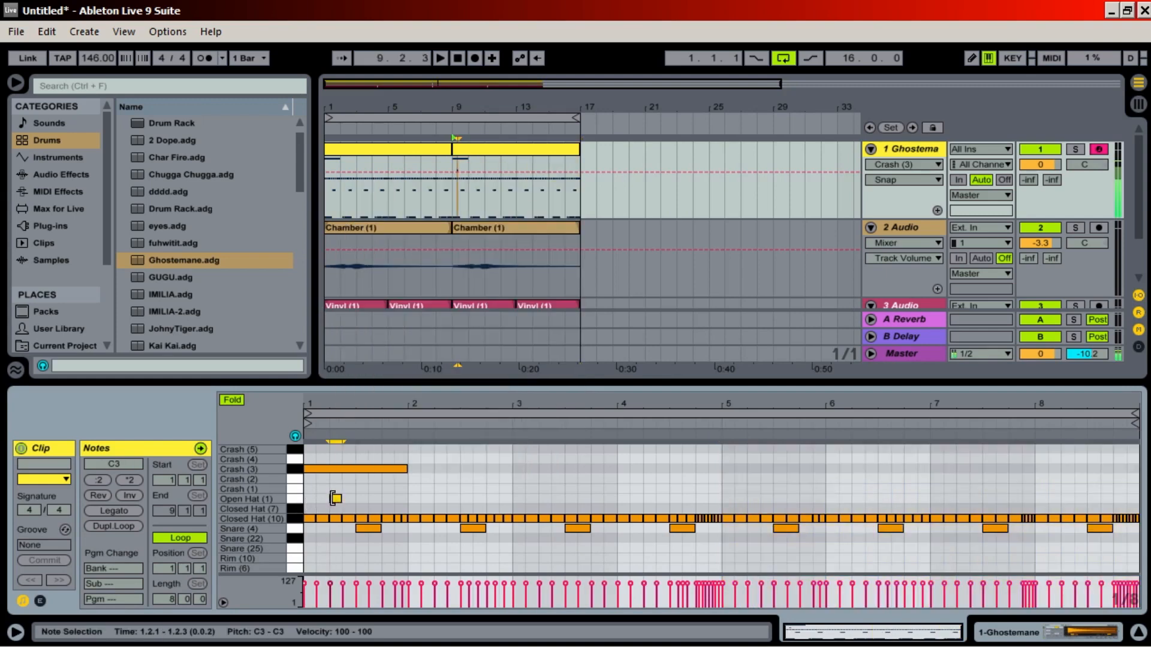
pyautogui.moveTo(341, 498); pyautogui.dragTo(354, 498)
pyautogui.press('space')
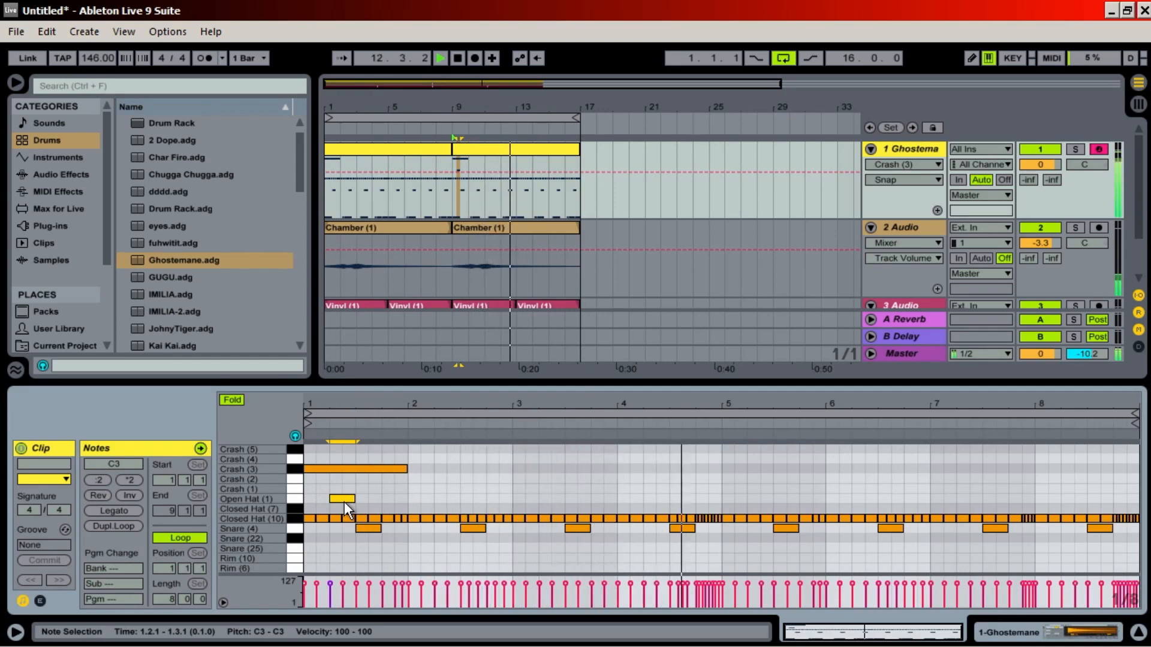
pyautogui.moveTo(344, 501); pyautogui.dragTo(761, 497)
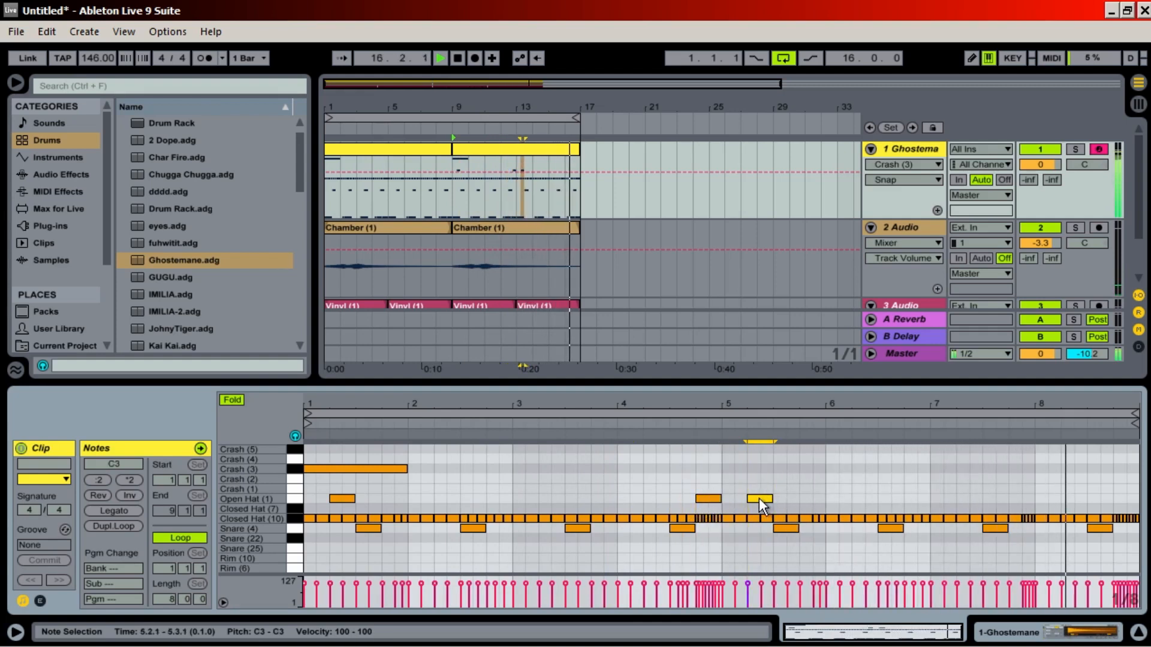
# Insert a new MIDI track below the vinyl audio track and select it.
pyautogui.rightClick(898, 228)
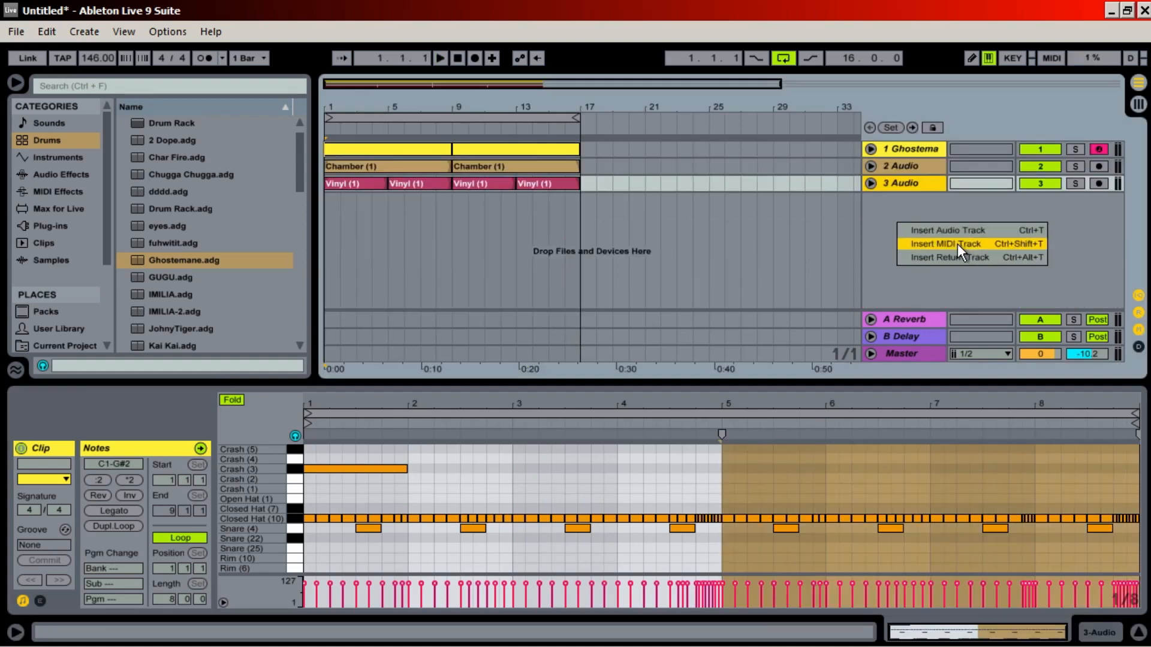
pyautogui.click(958, 244)
pyautogui.click(898, 200)
pyautogui.click(898, 200)
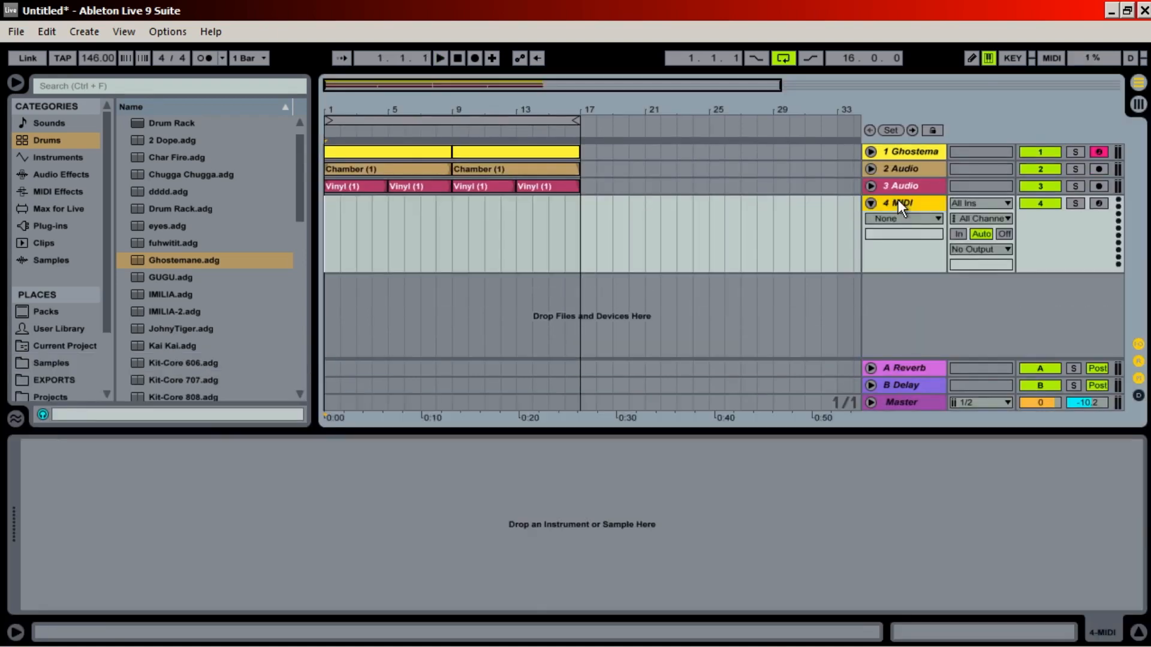
# Audition the Reetro - 808 samples and load D# (thick_808).wav onto the new MIDI track.
pyautogui.click(66, 364)
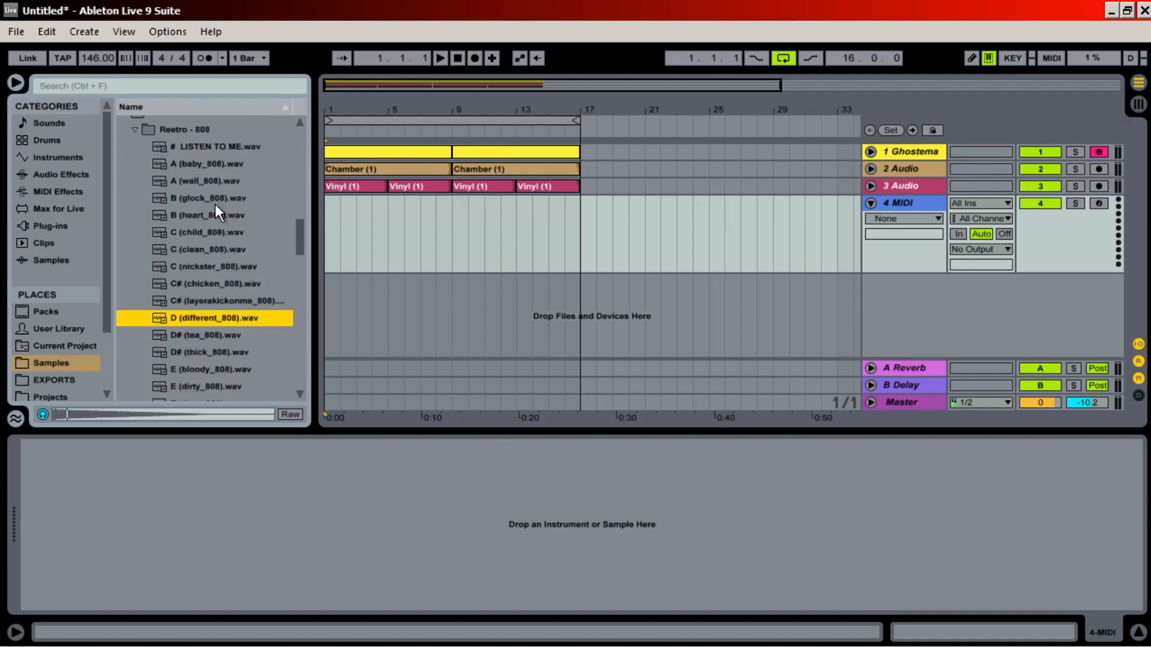
pyautogui.press('Down')
pyautogui.press('Down')
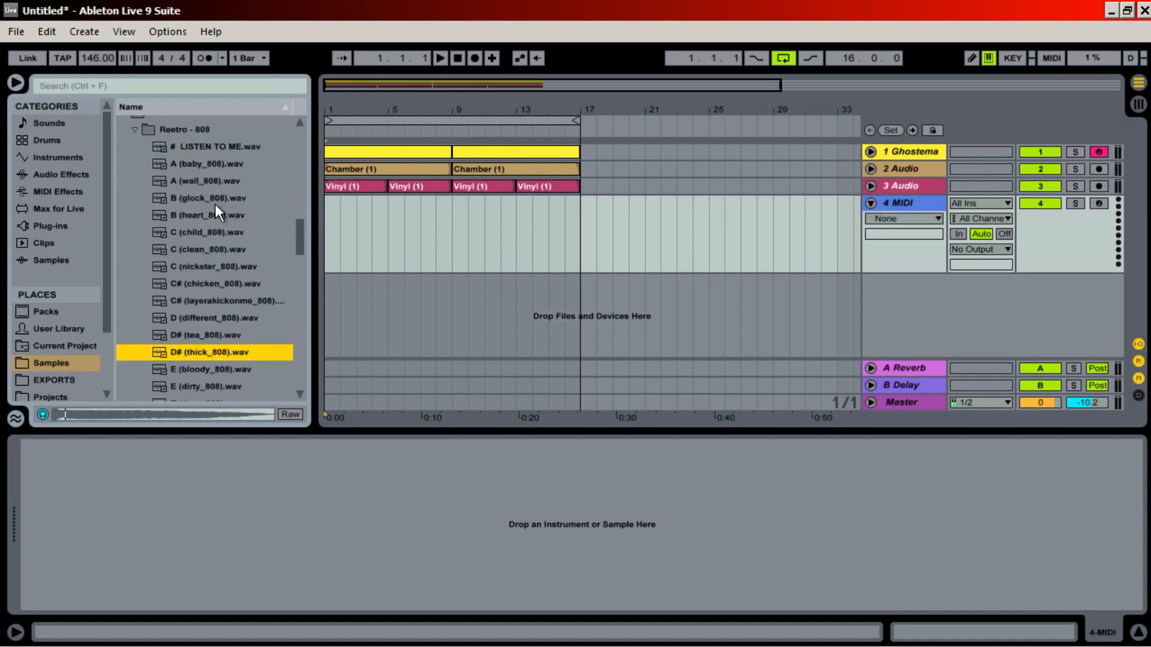
pyautogui.press('Down')
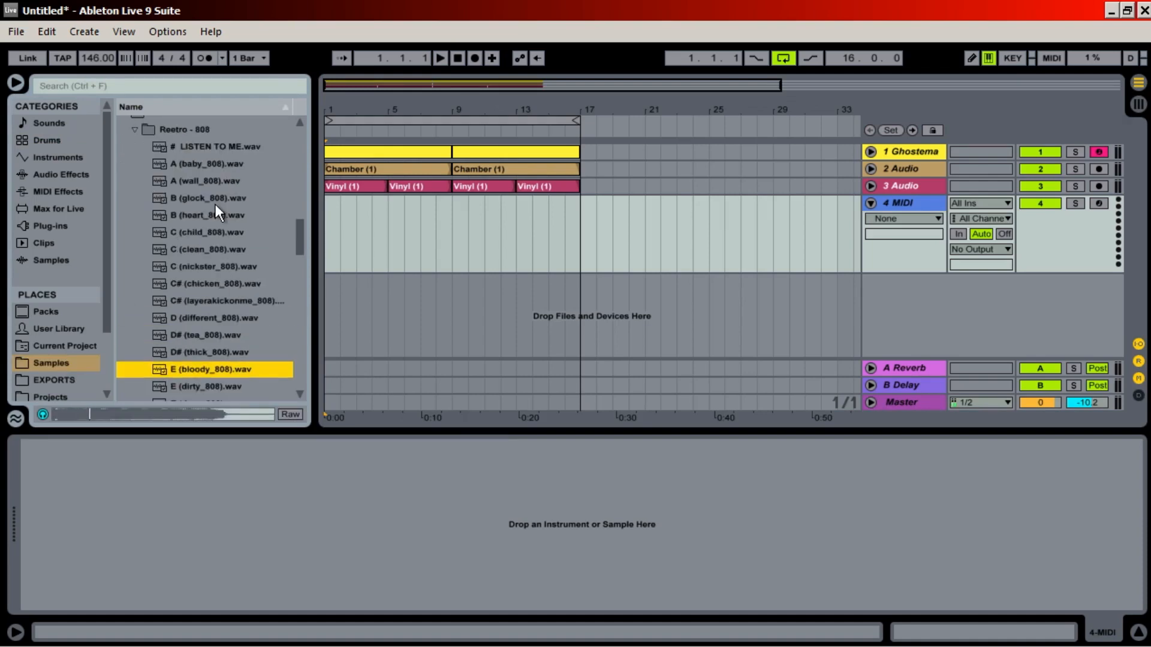
pyautogui.scroll(-2, 215, 203)
pyautogui.press('Up')
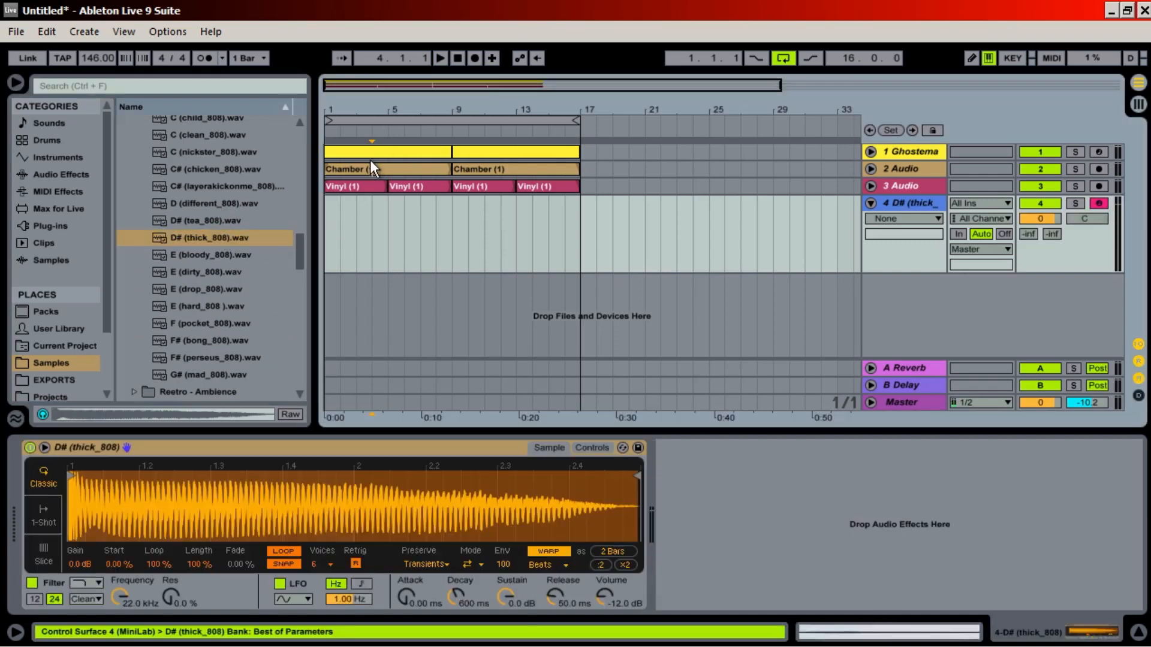
# Copy the first drum clip onto the 808 track, keep only its C1 kick notes, and start playback.
pyautogui.moveTo(369, 158); pyautogui.dragTo(364, 245)
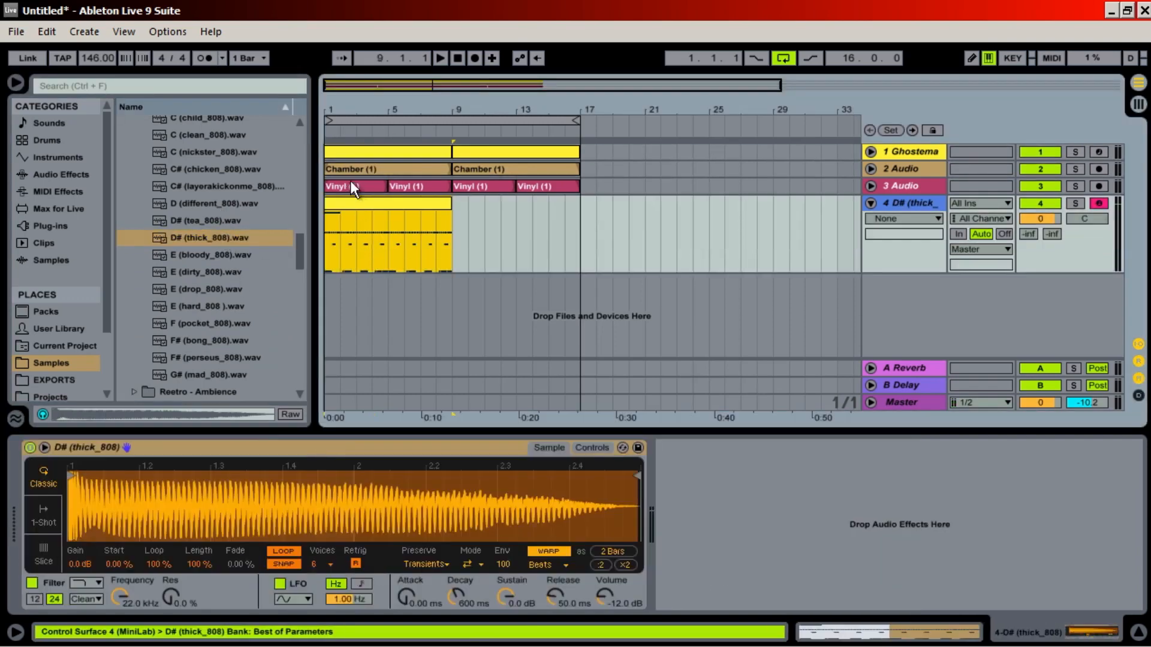
pyautogui.click(354, 170)
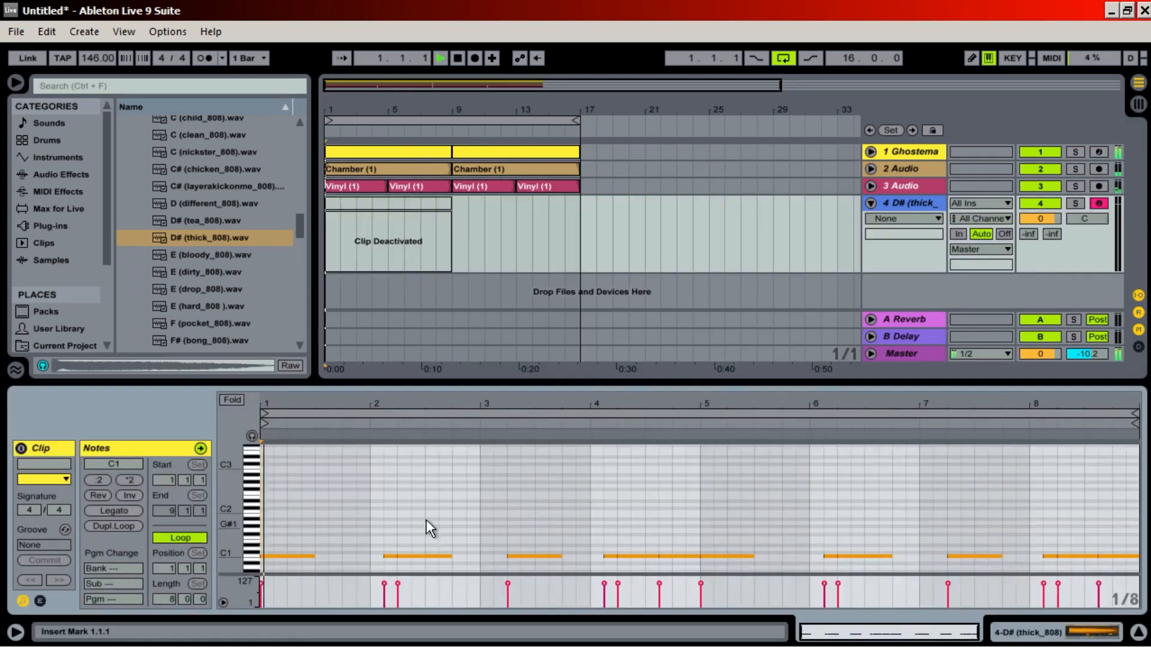
pyautogui.press('space')
# Apply Legato to all C1 notes in the 808 clip and reactivate the clip.
pyautogui.click(107, 509)
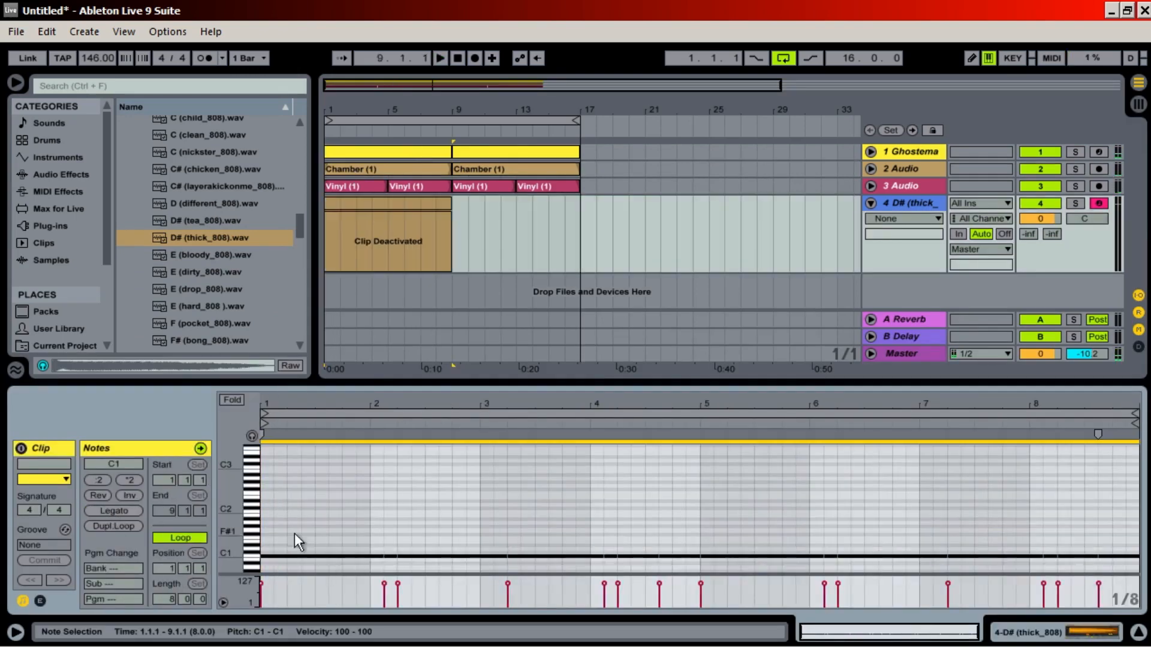
pyautogui.moveTo(223, 539); pyautogui.dragTo(237, 504)
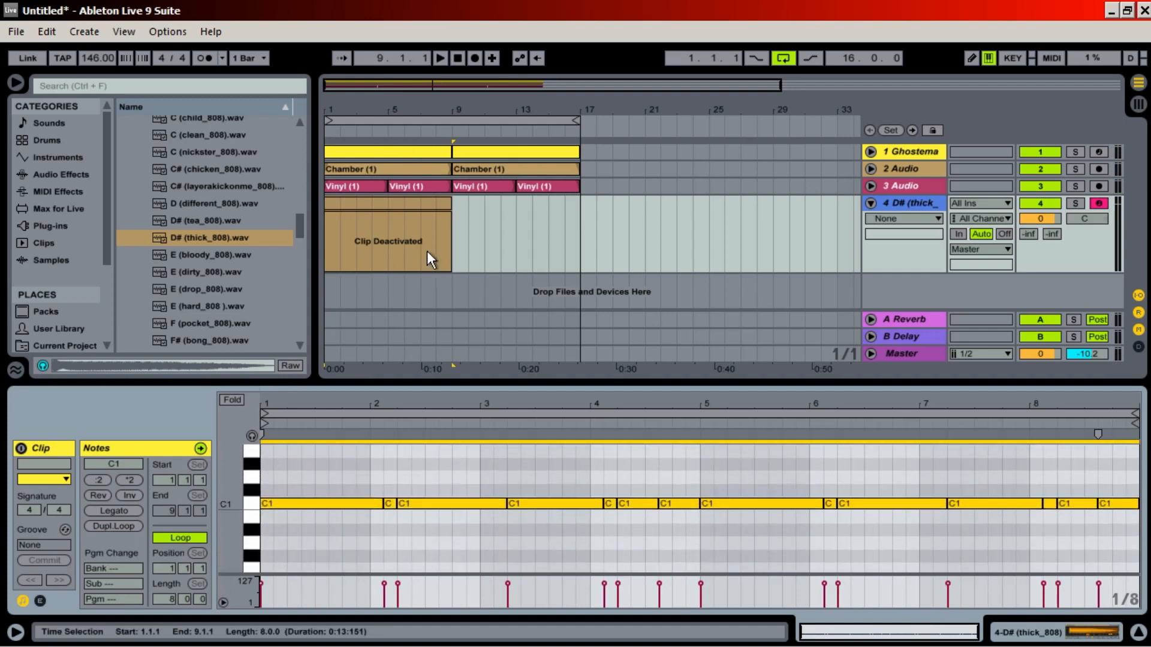
pyautogui.click(395, 203)
pyautogui.press('0')
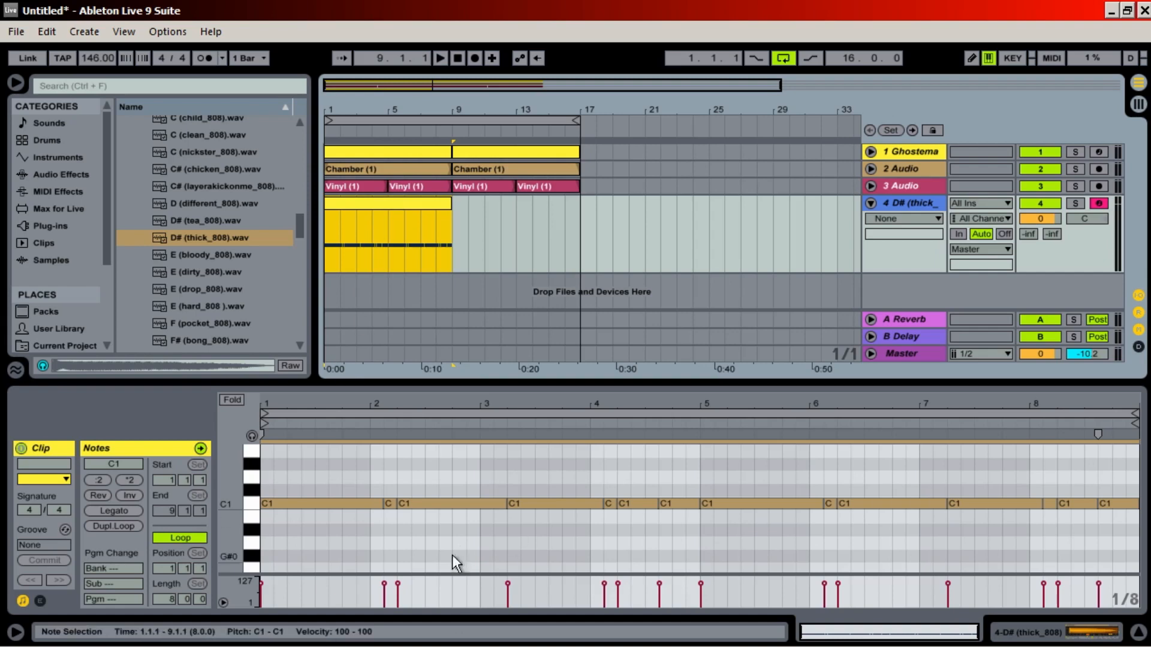
# Transpose all C1 notes in the 808 clip up two octaves to C3 and play back the result.
pyautogui.press('space')
pyautogui.press('space')
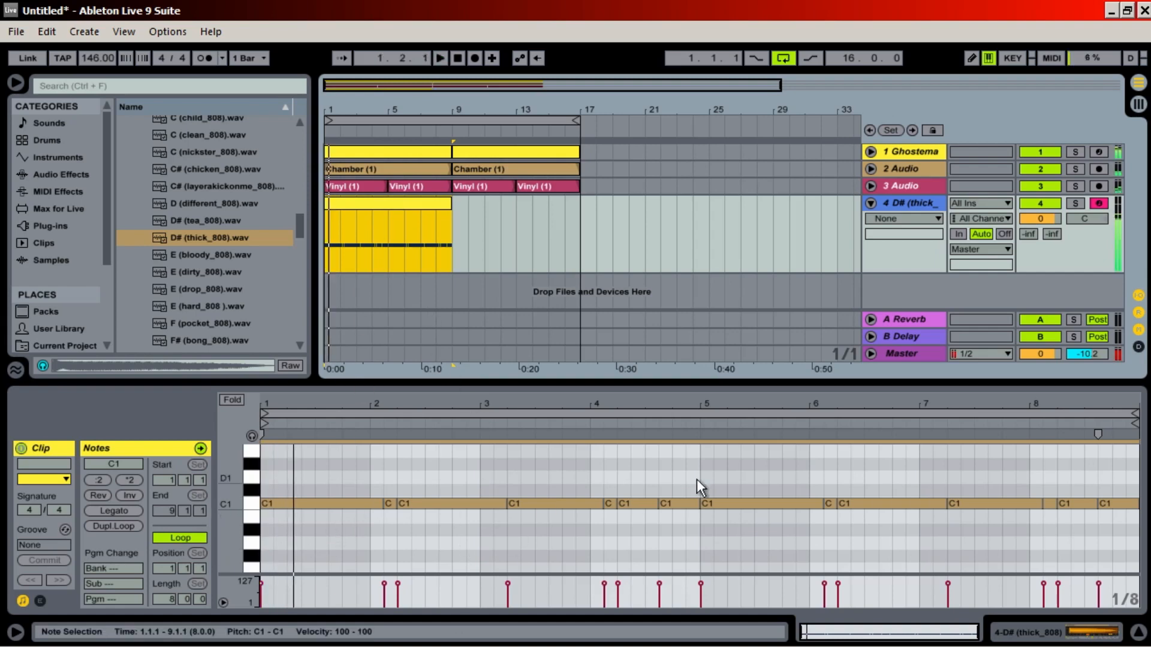
pyautogui.click(459, 539)
pyautogui.hotkey('ctrl', 'a')
pyautogui.hotkey('shift', 'Up')
pyautogui.hotkey('shift', 'Up')
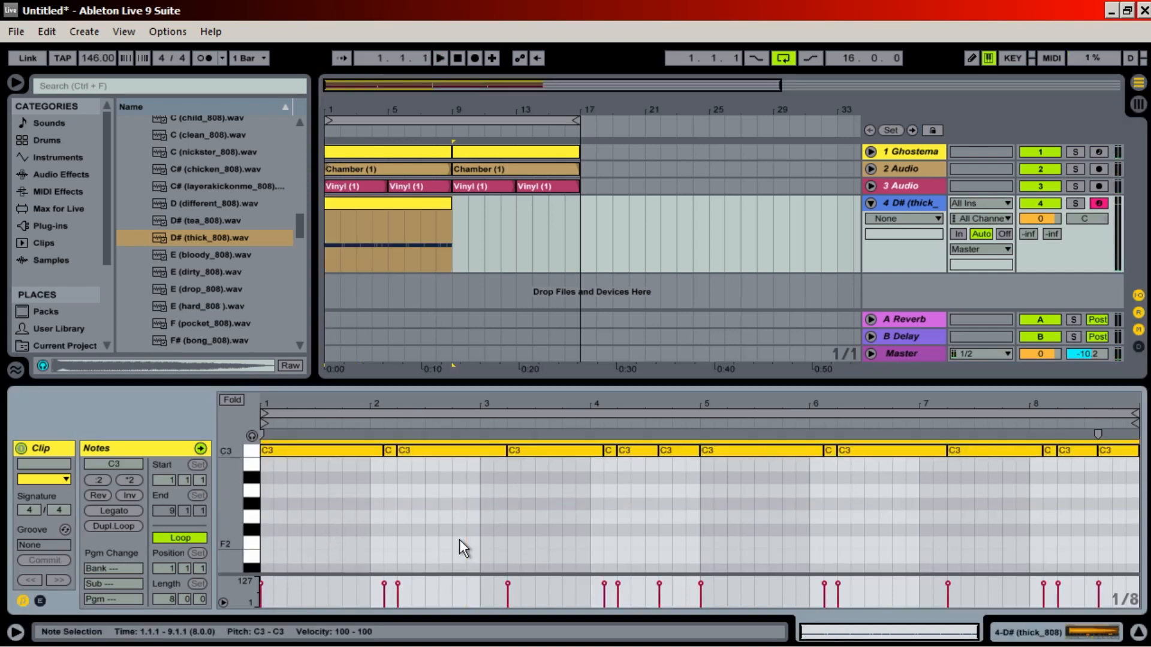
pyautogui.press('space')
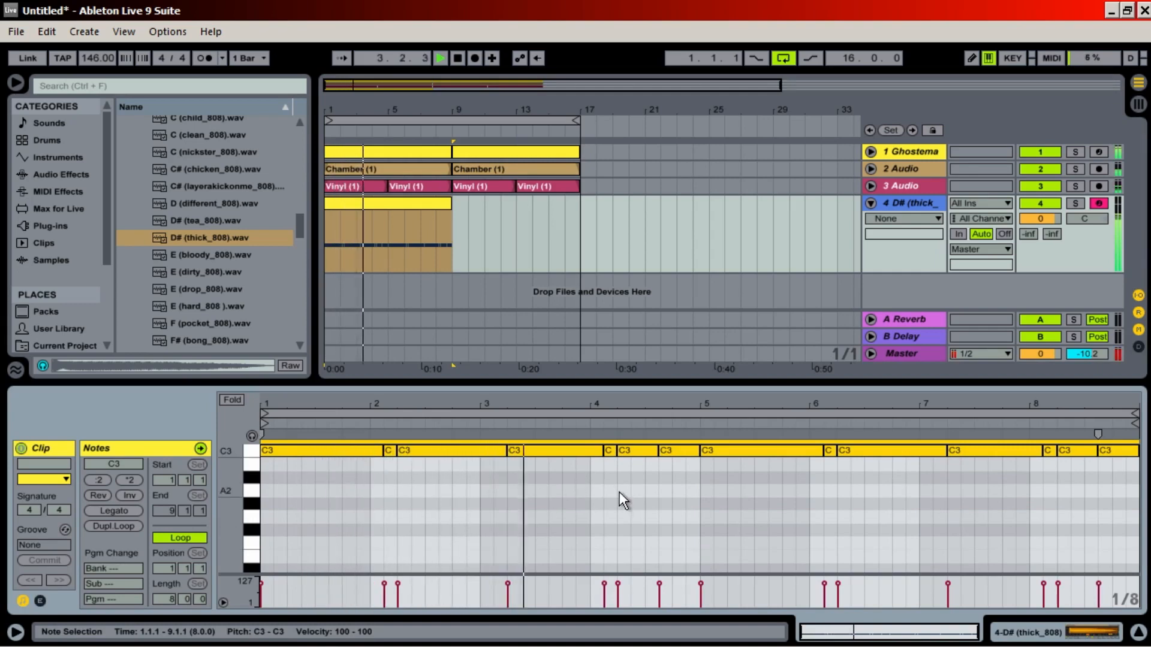
# Raise the 808 note just before bar 5 and the second-to-last note to D#3, the last note to D3, and start playback.
pyautogui.scroll(3, 620, 492)
pyautogui.scroll(-1, 620, 535)
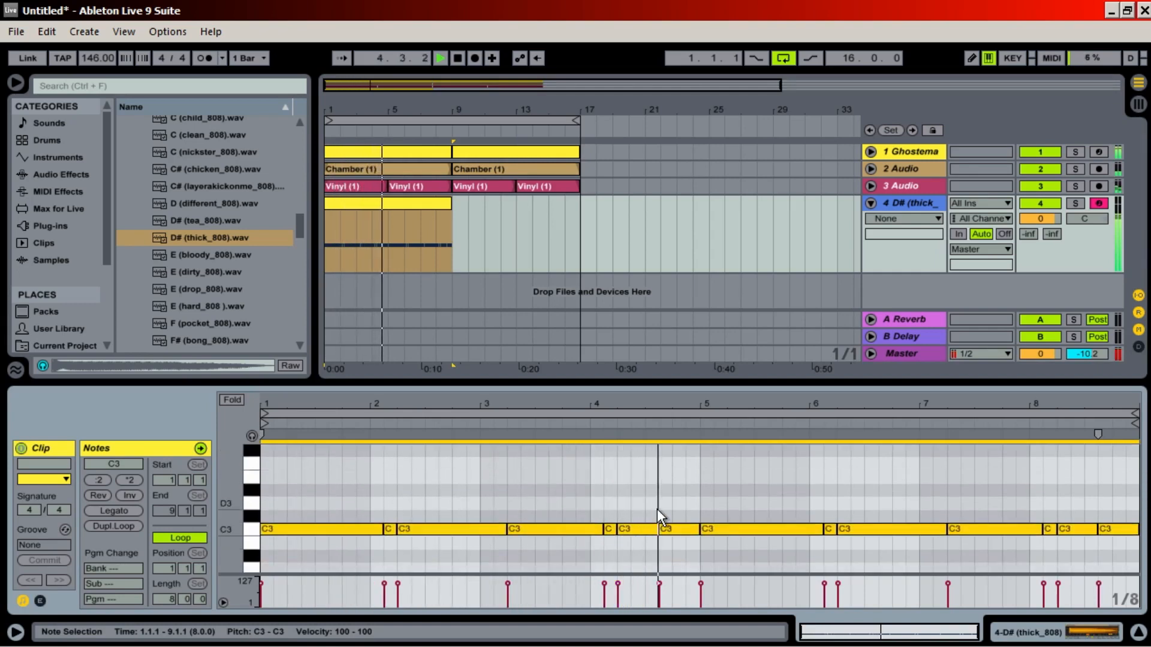
pyautogui.click(668, 530)
pyautogui.press('space')
pyautogui.press('Up')
pyautogui.press('Up')
pyautogui.press('Up')
pyautogui.press('space')
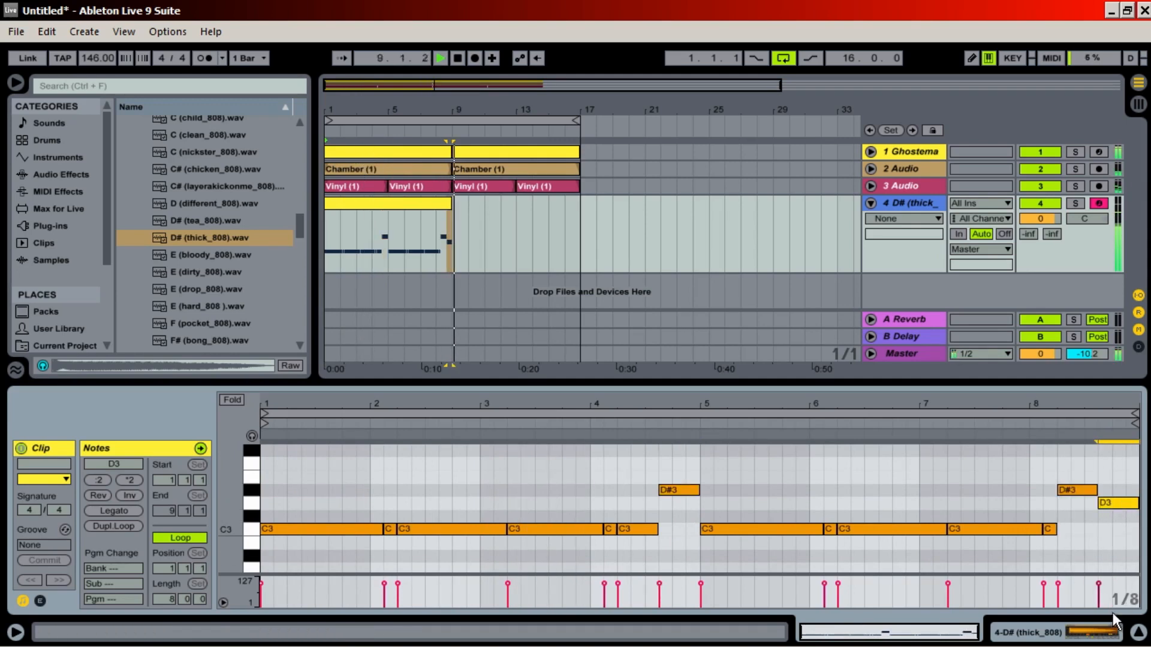
# Duplicate the edited 808 clip to start at bar 9 and audition the start of the copy.
pyautogui.press('space')
pyautogui.click(375, 202)
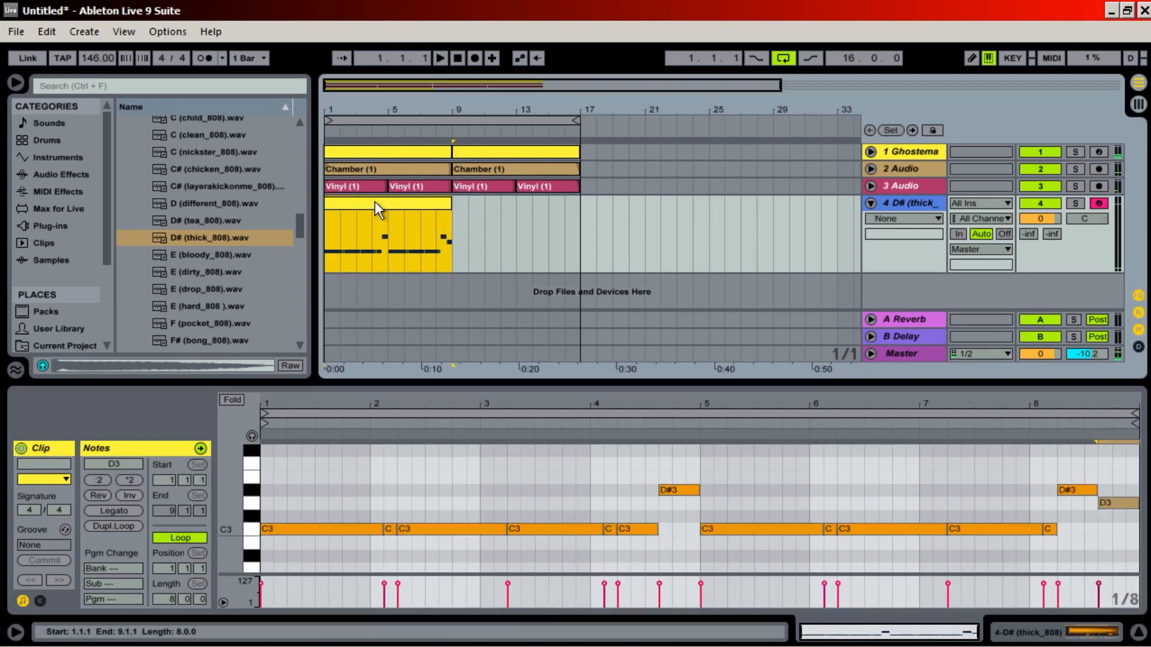
pyautogui.hotkey('ctrl', 'd')
pyautogui.moveTo(450, 116); pyautogui.dragTo(460, 169)
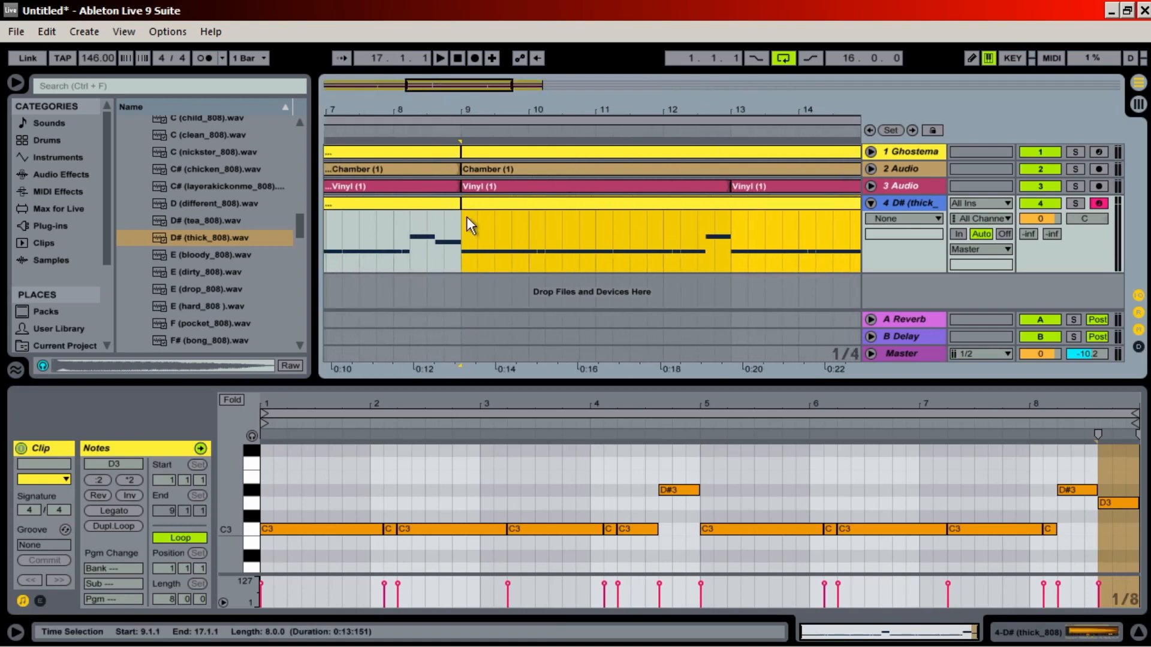
pyautogui.press('space')
pyautogui.press('space')
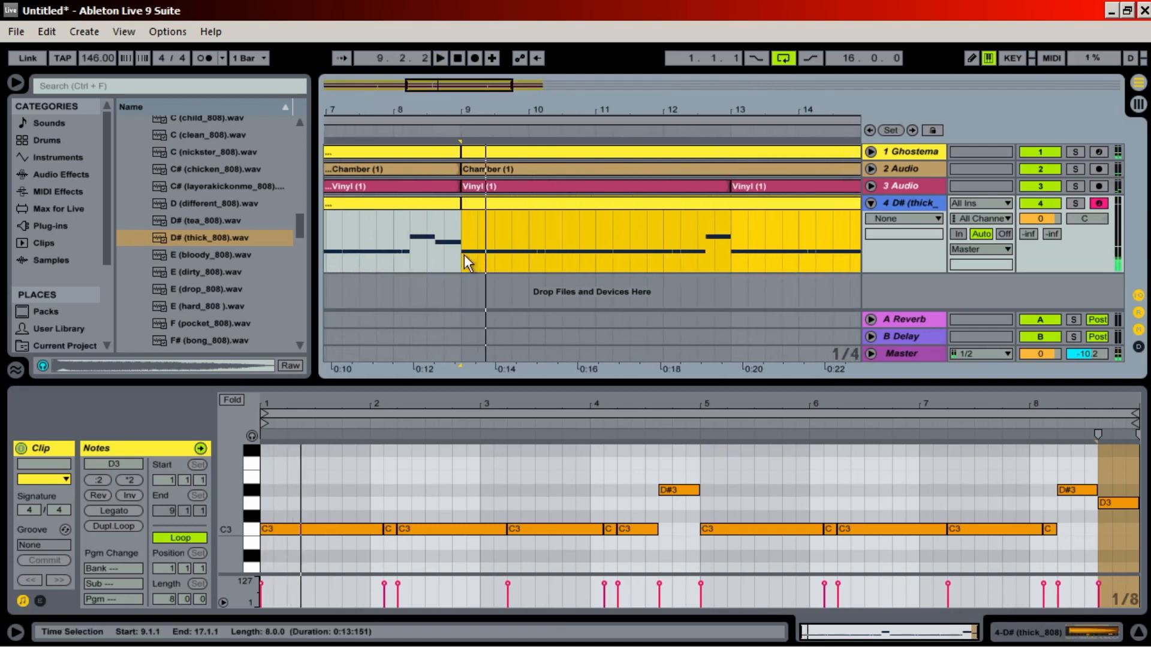
# Remove the first half bar of the second 808 clip, from 9.1.1 to 9.3.1, and audition the transition.
pyautogui.moveTo(468, 253); pyautogui.dragTo(487, 262)
pyautogui.press('space')
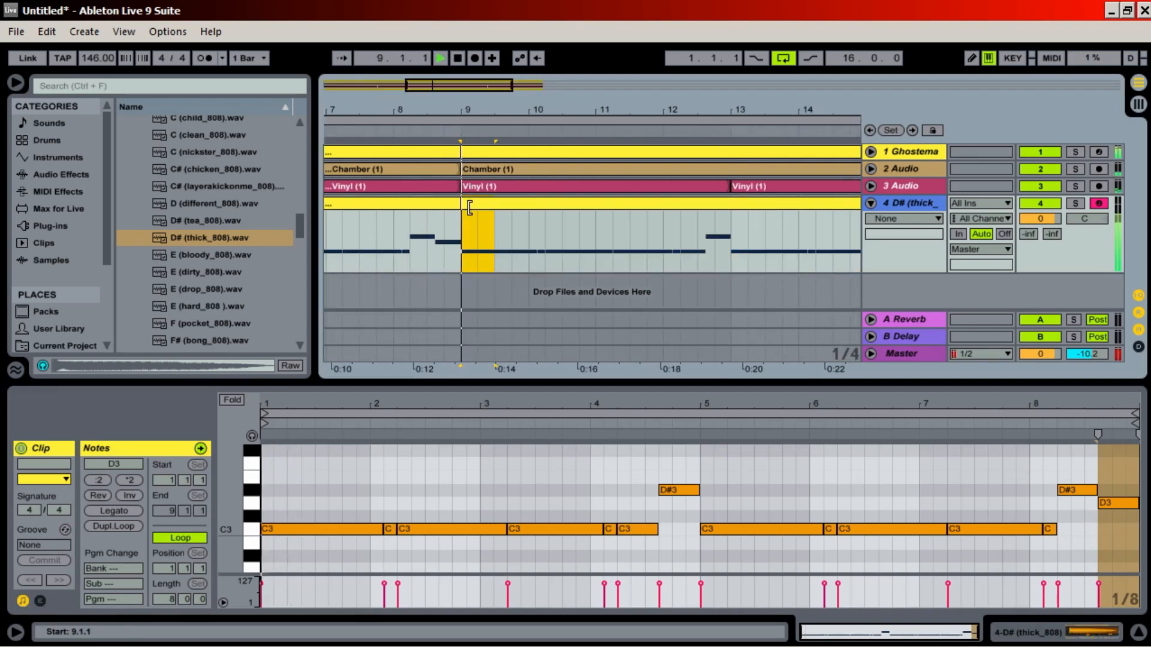
pyautogui.moveTo(471, 208); pyautogui.dragTo(499, 210)
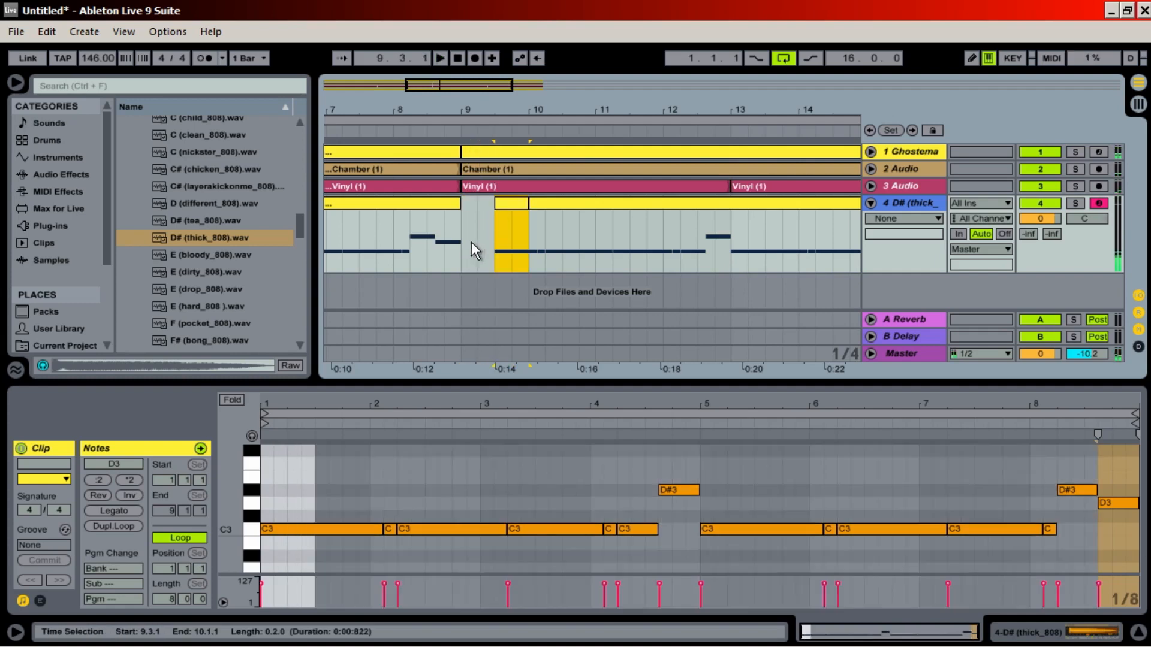
pyautogui.click(449, 259)
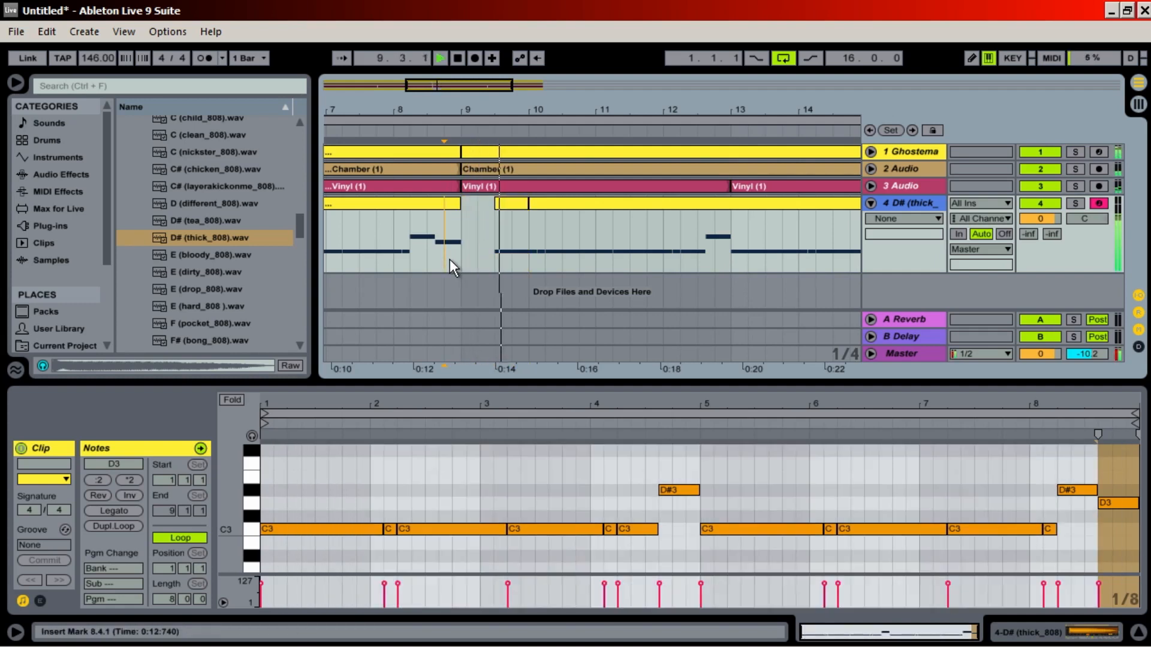
pyautogui.press('space')
# Delete the first Kick (7) note from the second drum clip, play it back, and close the clip editor.
pyautogui.click(489, 154)
pyautogui.doubleClick(489, 154)
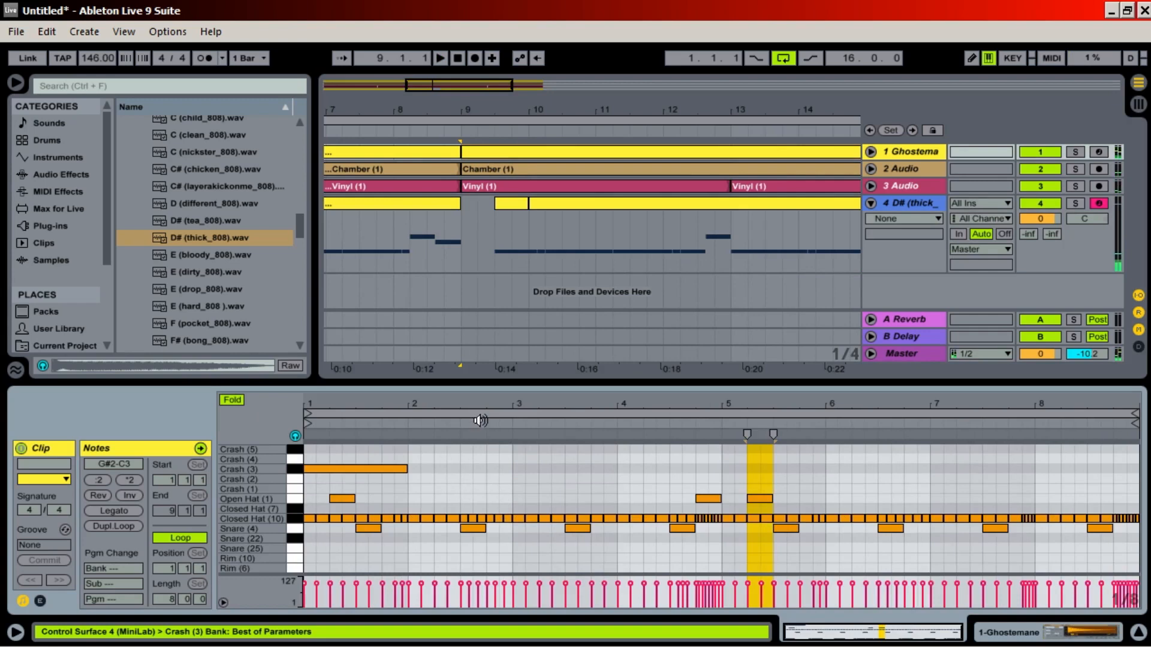
pyautogui.moveTo(496, 384); pyautogui.dragTo(496, 271)
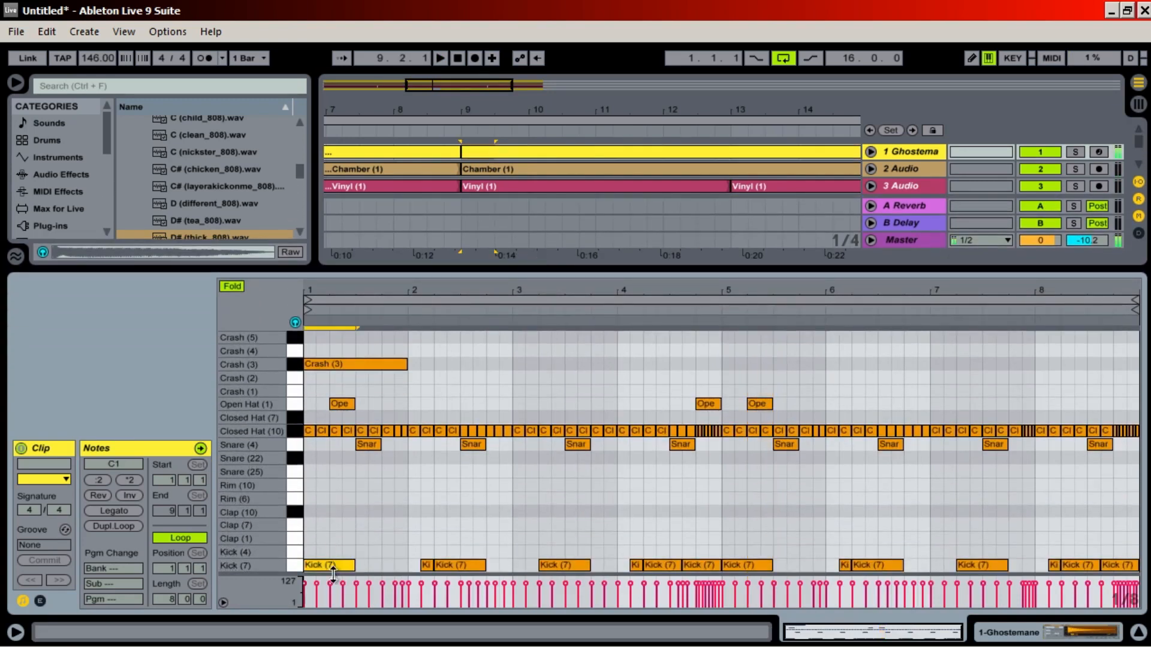
pyautogui.press('space')
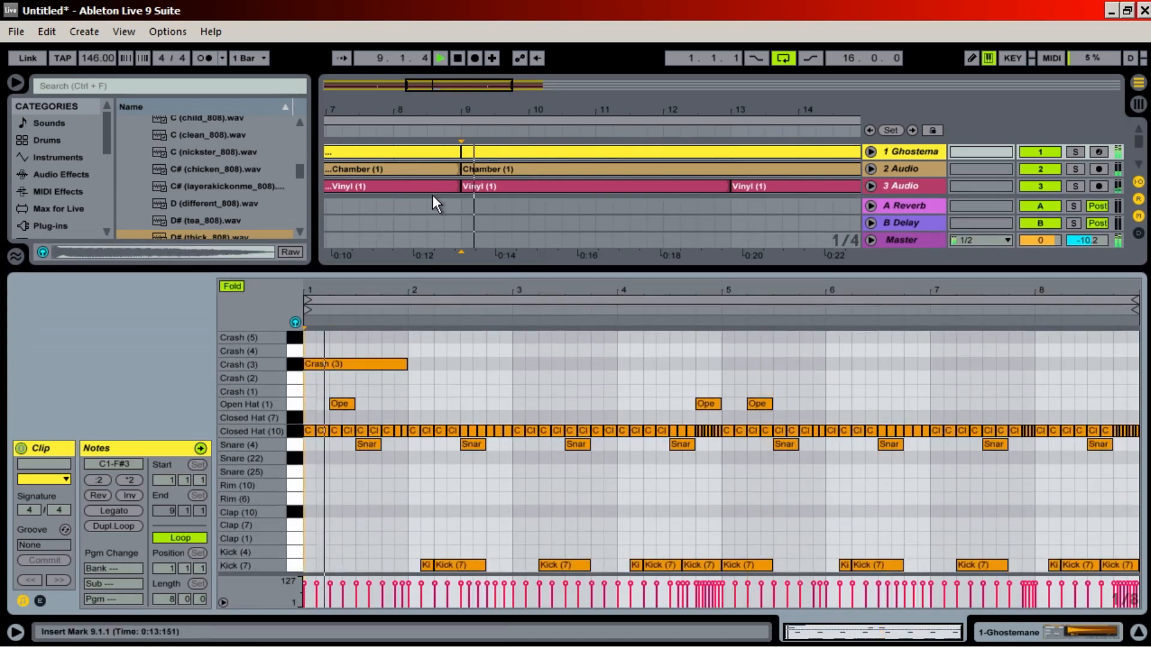
pyautogui.click(1138, 632)
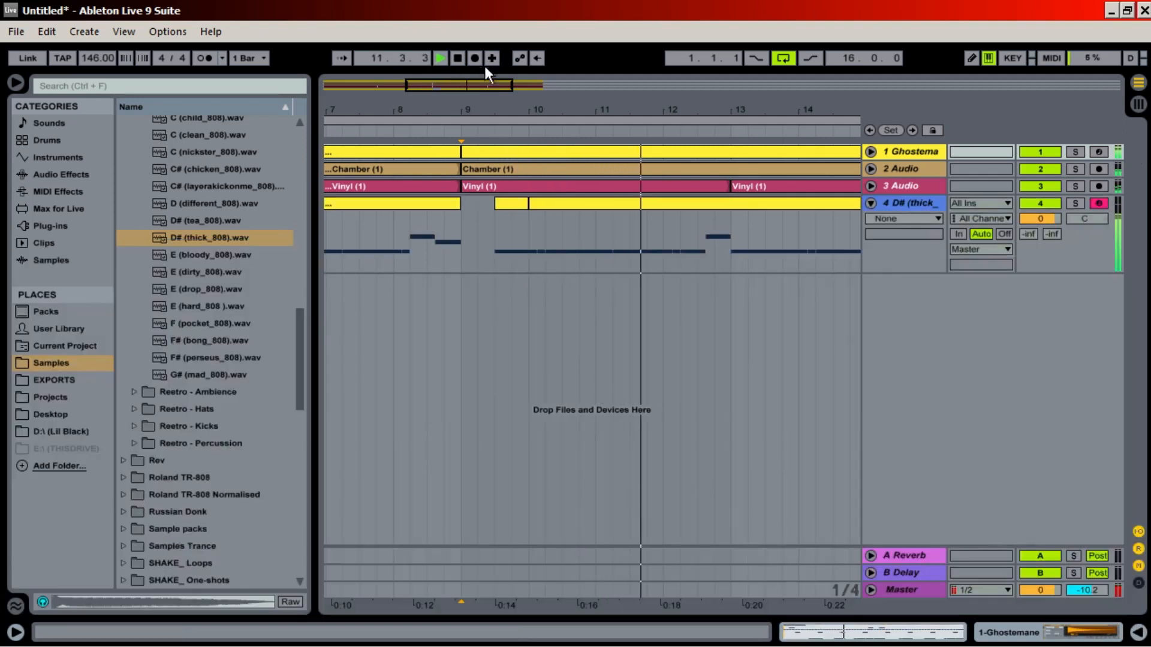
pyautogui.moveTo(604, 109); pyautogui.dragTo(604, 38)
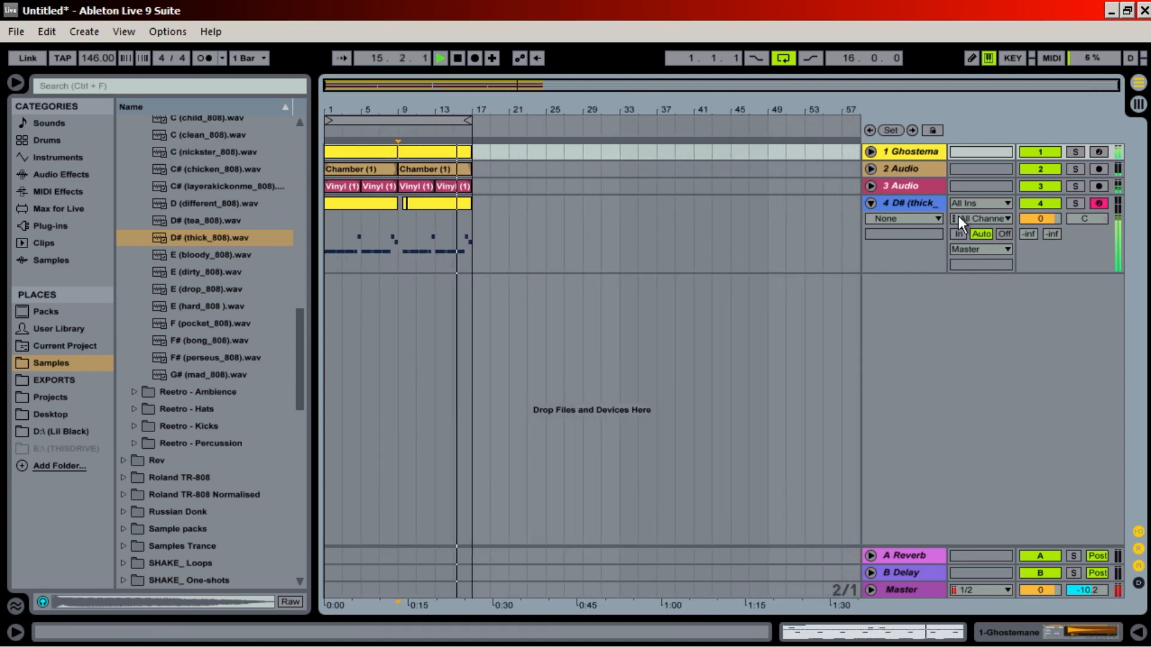
# Add an audio track and a MIDI track below the 808 track and load Omnisphere onto the MIDI track.
pyautogui.click(905, 205)
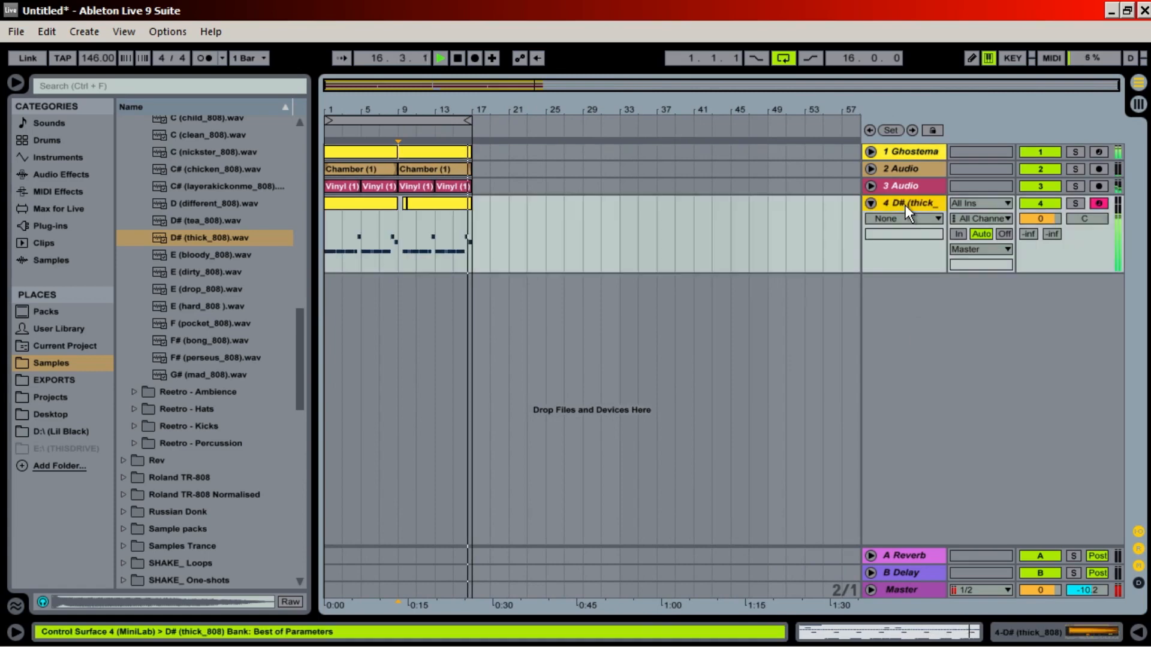
pyautogui.rightClick(927, 398)
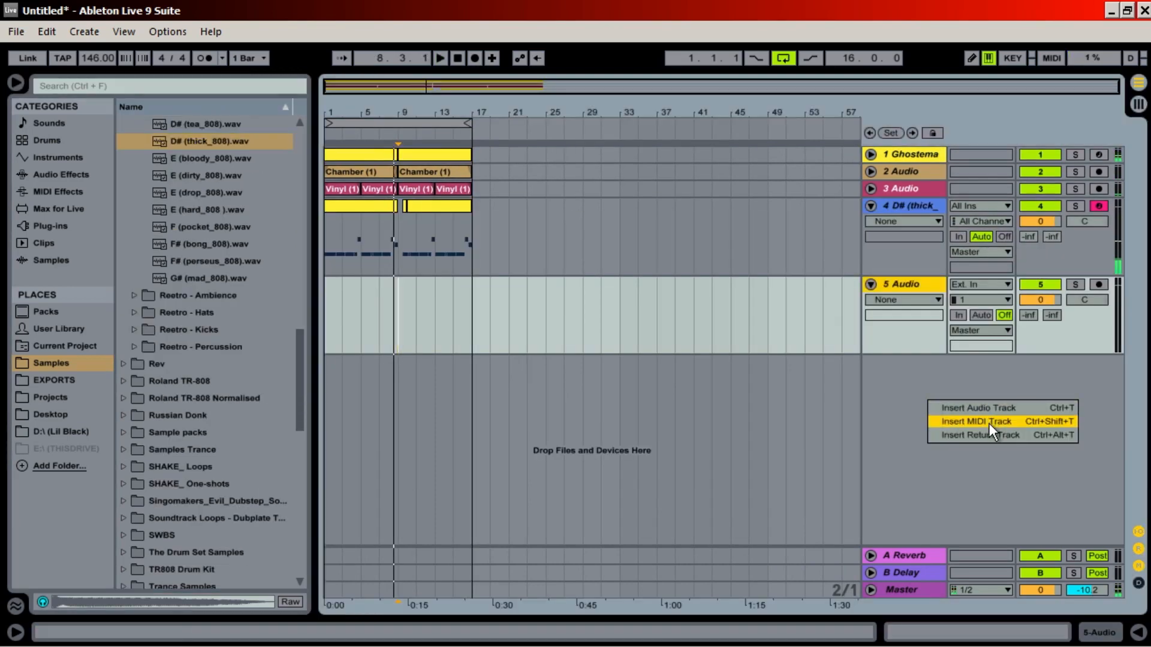
pyautogui.click(986, 423)
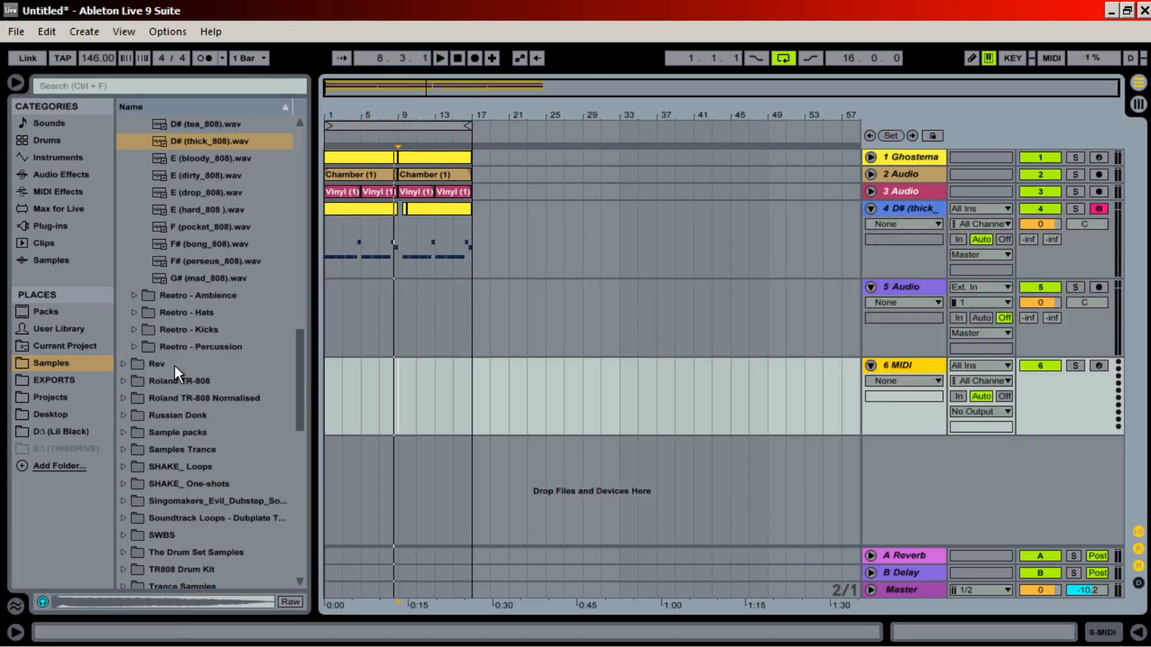
pyautogui.click(65, 227)
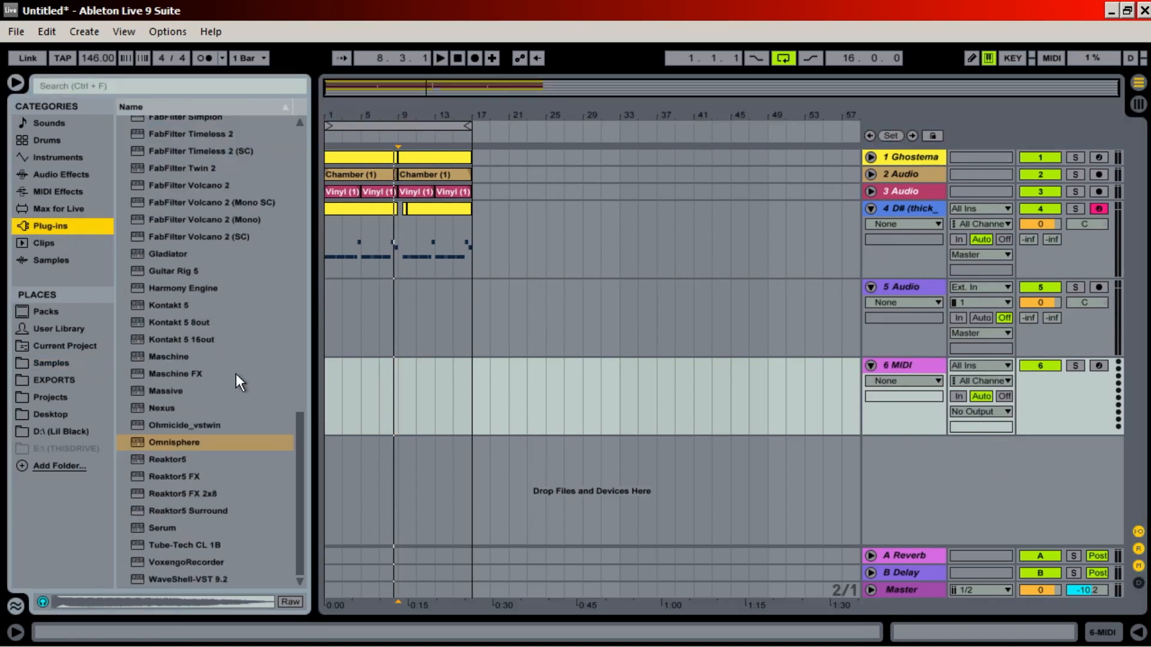
pyautogui.doubleClick(186, 444)
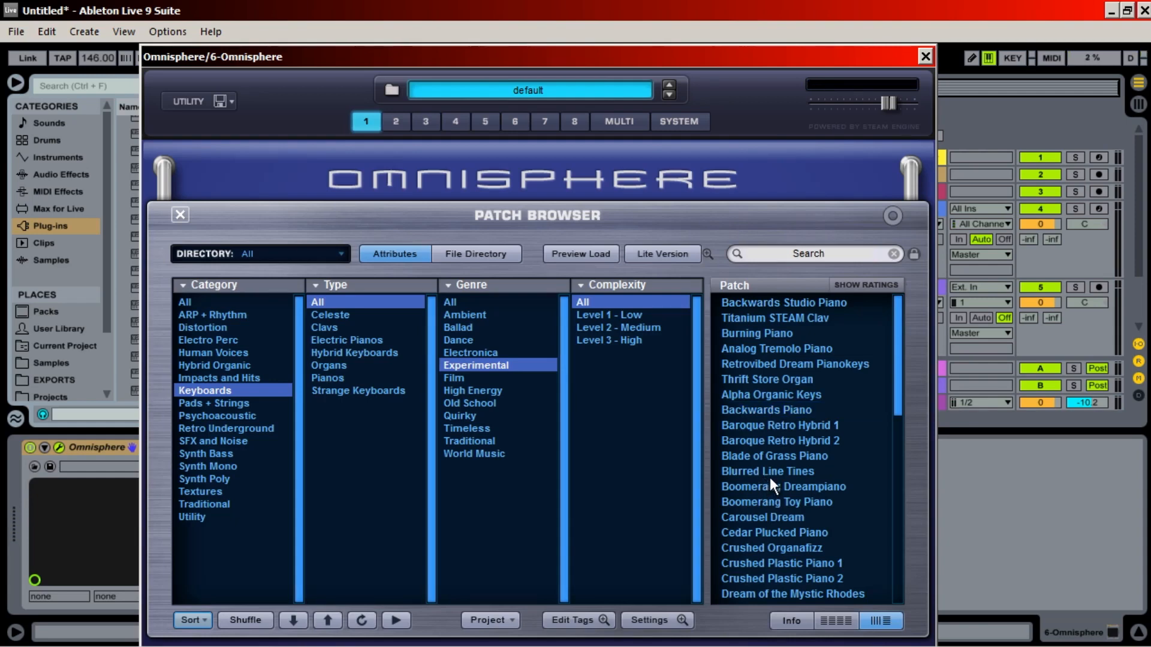
# Record an eight-bar melody of D#5 and D5 notes on the Omnisphere track and quantize all its notes.
pyautogui.click(775, 458)
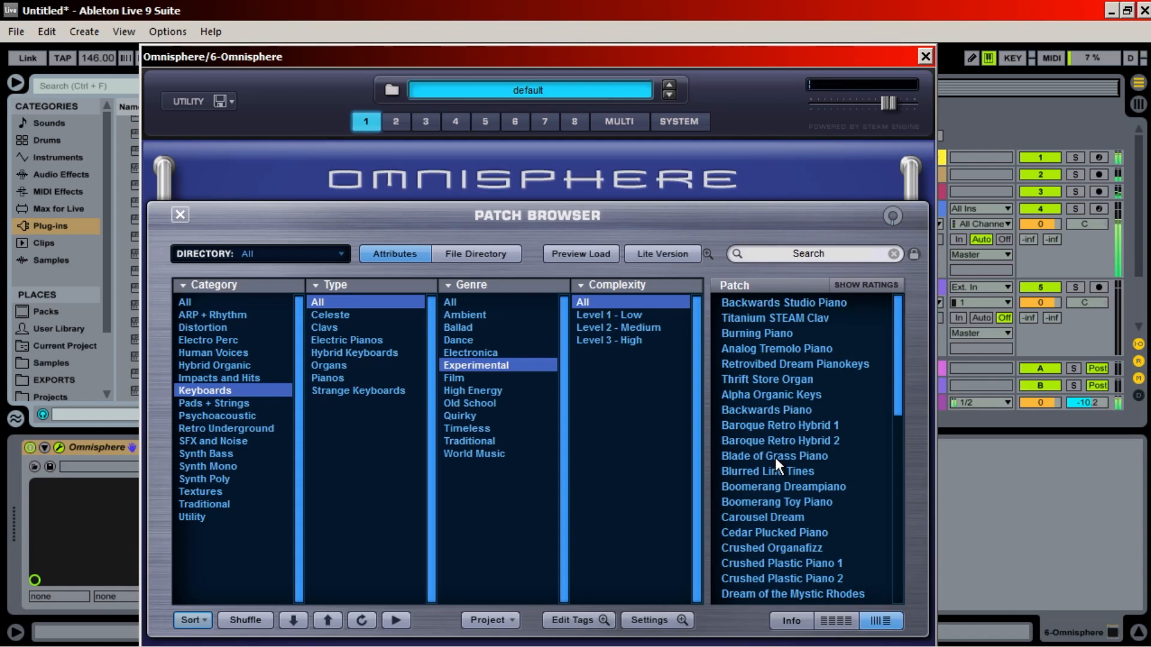
pyautogui.hotkey('ctrl', 'alt', 'p')
pyautogui.click(475, 58)
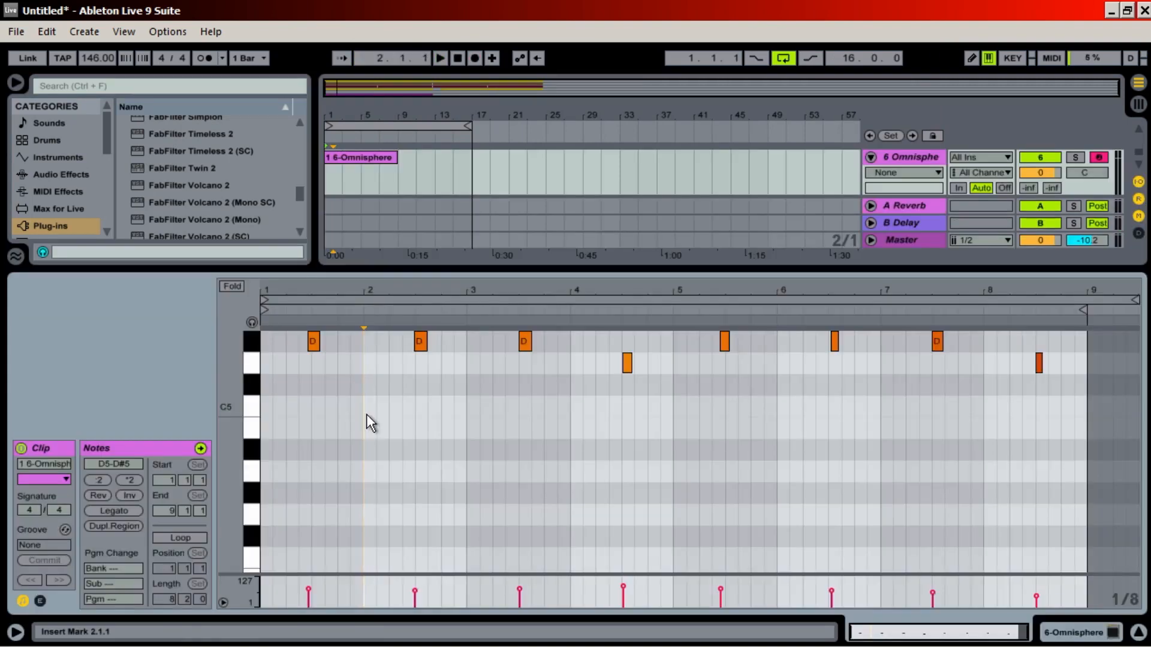
pyautogui.hotkey('ctrl', 'a')
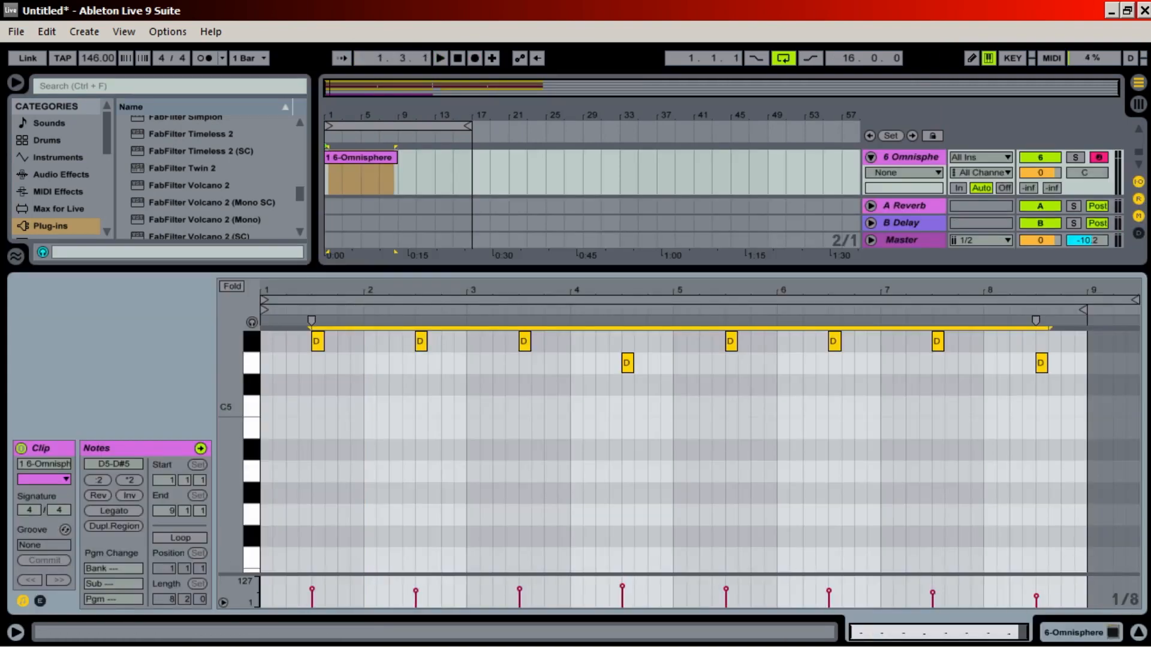
pyautogui.click(1136, 633)
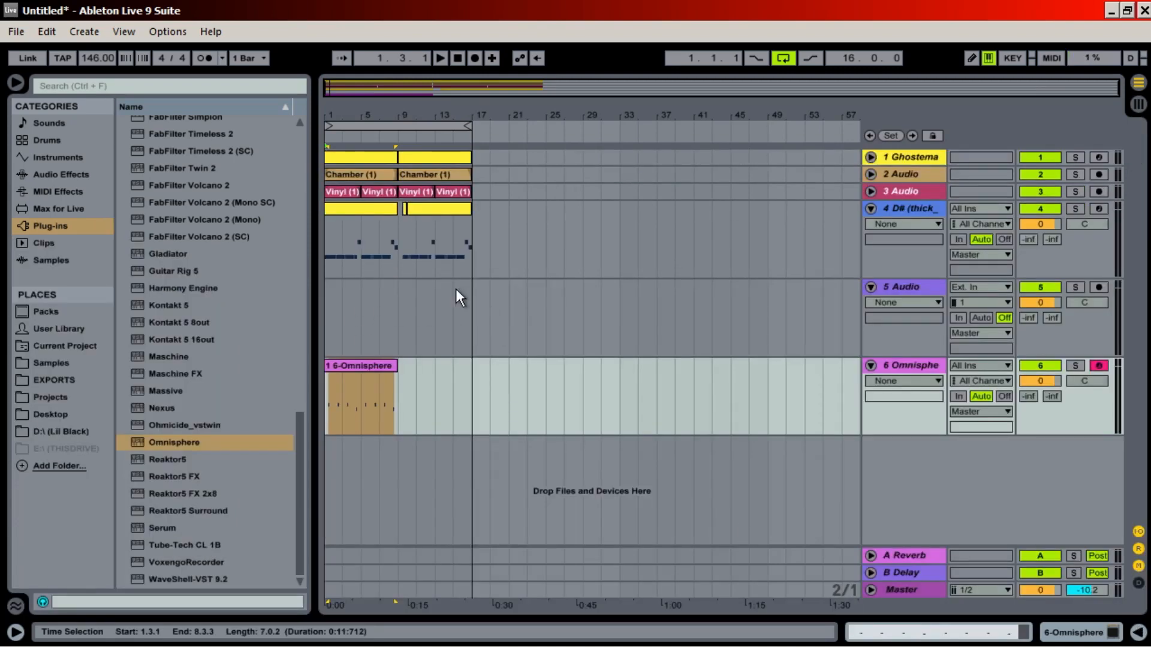
# Duplicate the Omnisphere clip to bar 9 and lower the Omnisphere track volume to -3.6 dB during playback.
pyautogui.click(360, 365)
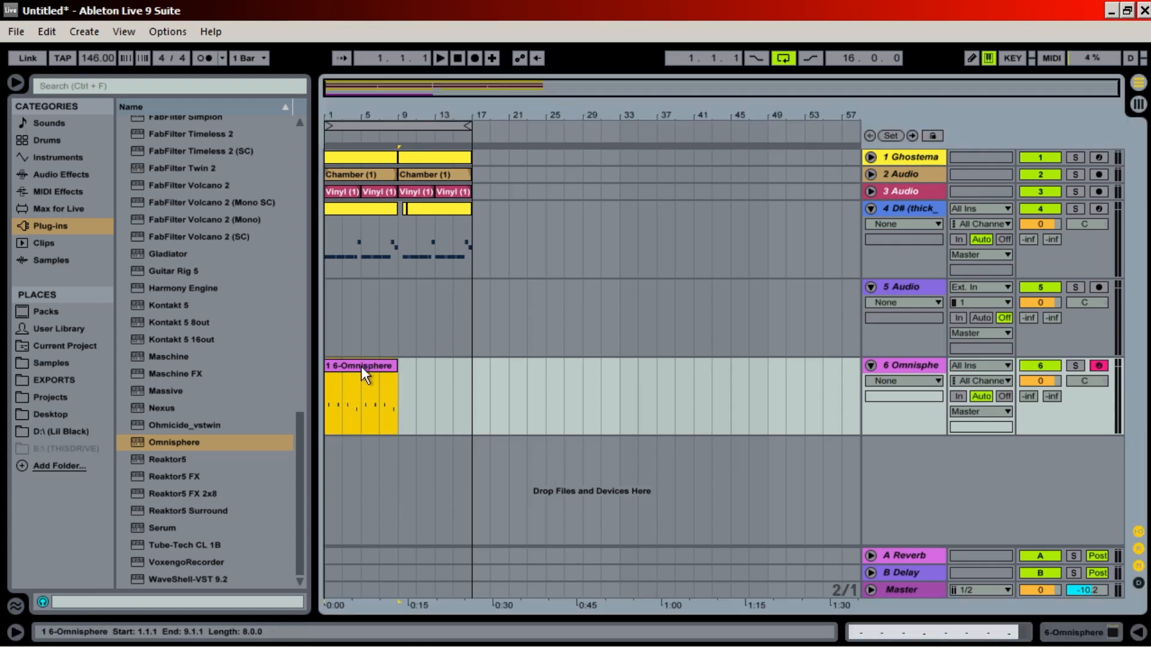
pyautogui.hotkey('ctrl', 'd')
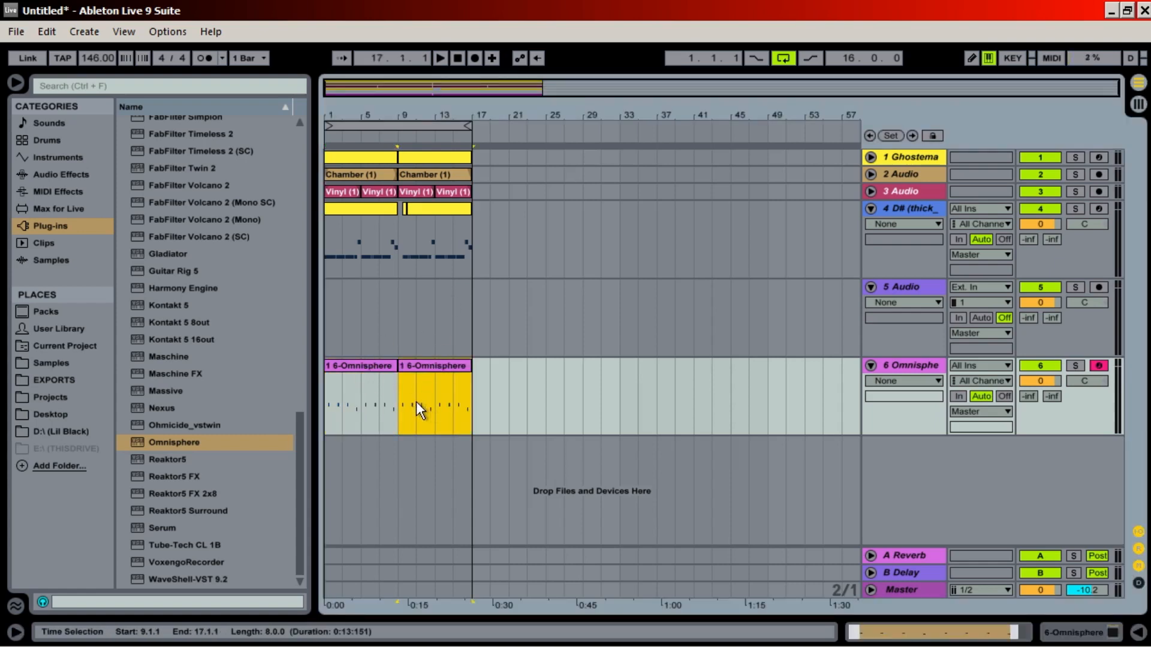
pyautogui.press('space')
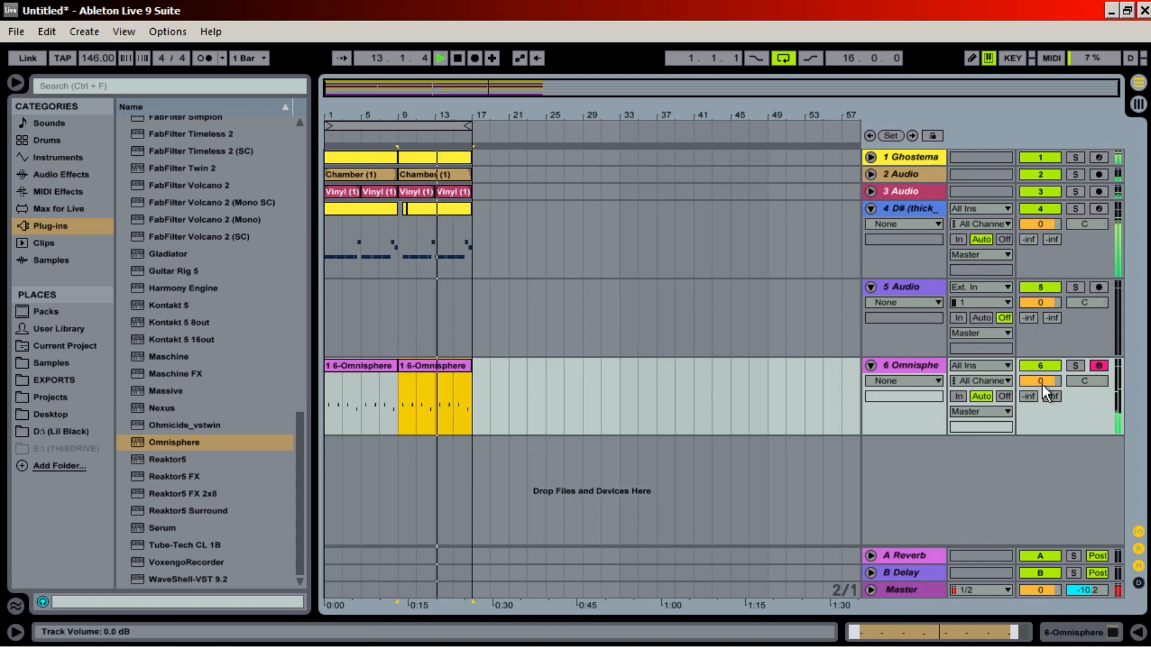
pyautogui.moveTo(1040, 383); pyautogui.dragTo(1041, 399)
pyautogui.press('space')
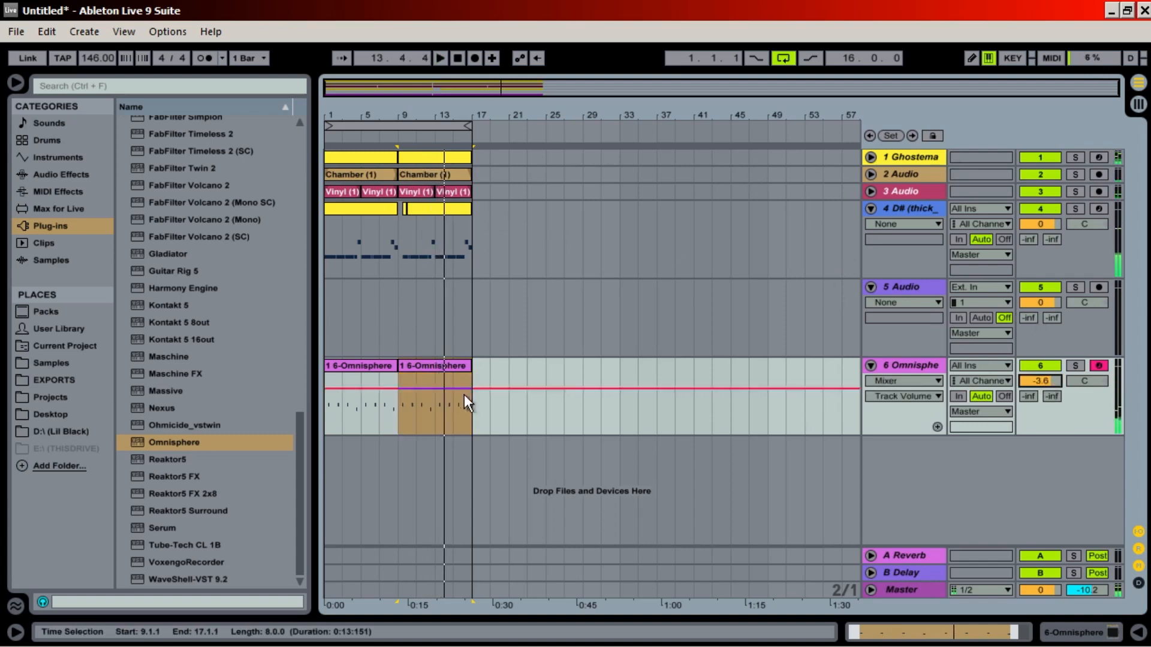
# Duplicate the 16-bar section across all tracks twice so the arrangement extends to bar 49.
pyautogui.moveTo(466, 405); pyautogui.dragTo(306, 56)
pyautogui.hotkey('ctrl', 'd')
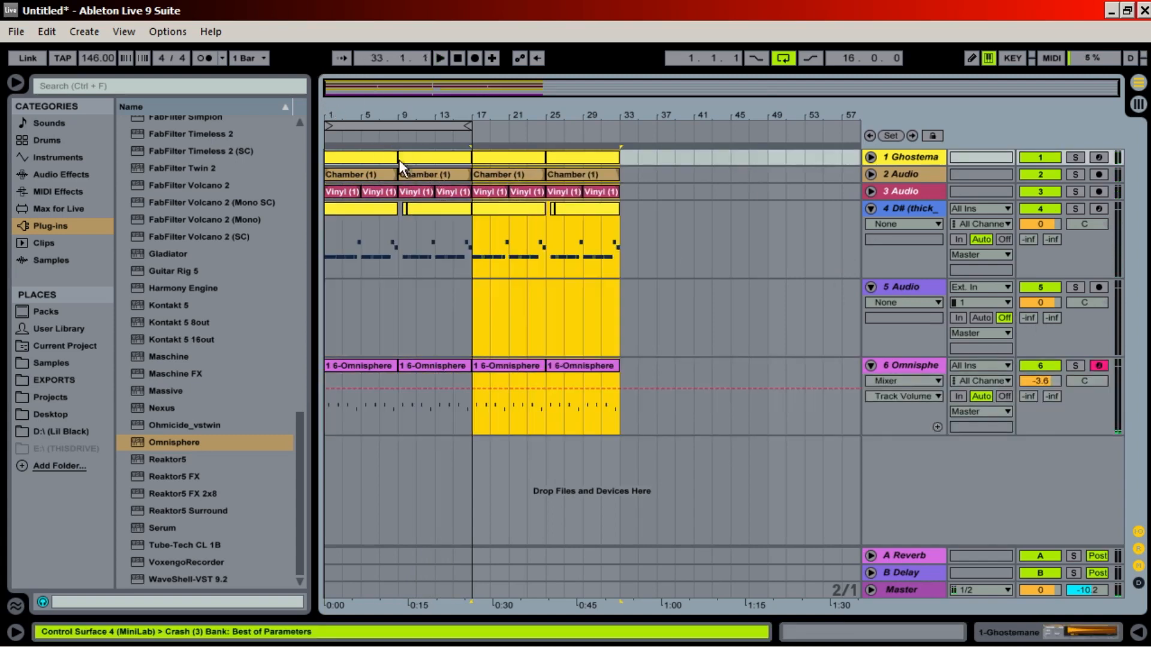
pyautogui.hotkey('ctrl', 'a')
# Clear the drum, 808 and Omnisphere clips from bars 1 to 16, delete the first Chamber clip, and play the intro.
pyautogui.moveTo(339, 157); pyautogui.dragTo(447, 175)
pyautogui.click(484, 240)
pyautogui.click(481, 300)
pyautogui.click(505, 191)
pyautogui.keyDown('shift'); pyautogui.click(526, 175); pyautogui.keyUp('shift')
pyautogui.moveTo(402, 221); pyautogui.dragTo(348, 192)
pyautogui.press('space')
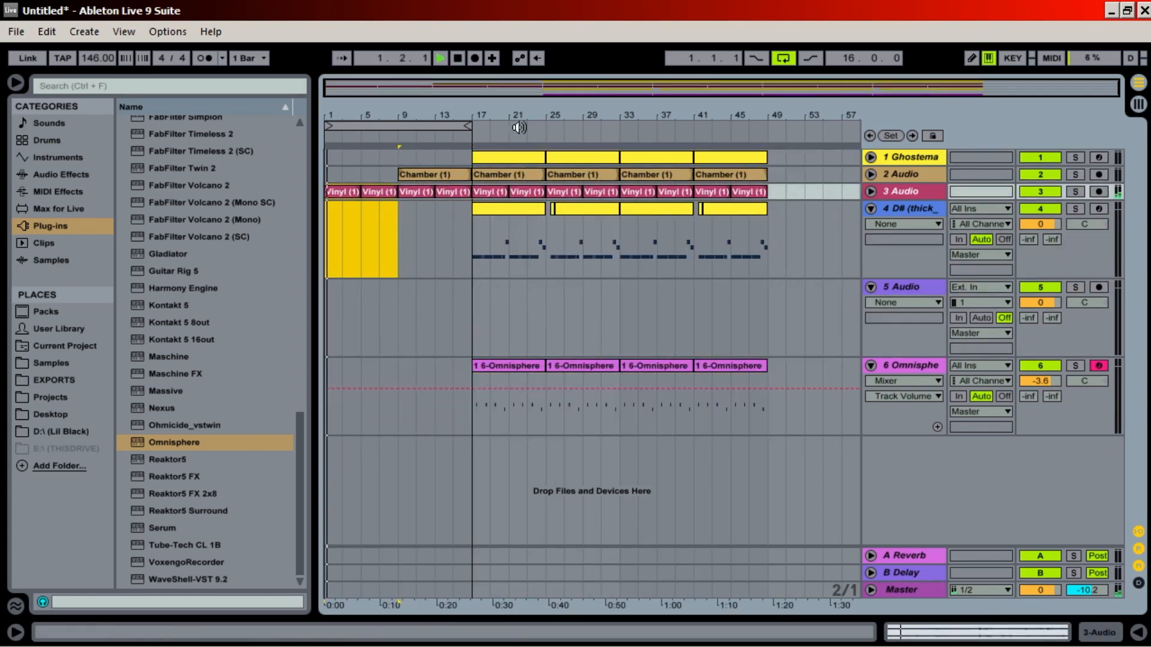
# Delete the first Vinyl clip so the vinyl starts at bar 5, play from there, and extend the loop to 48 bars.
pyautogui.click(329, 194)
pyautogui.press('Delete')
pyautogui.click(362, 174)
pyautogui.press('space')
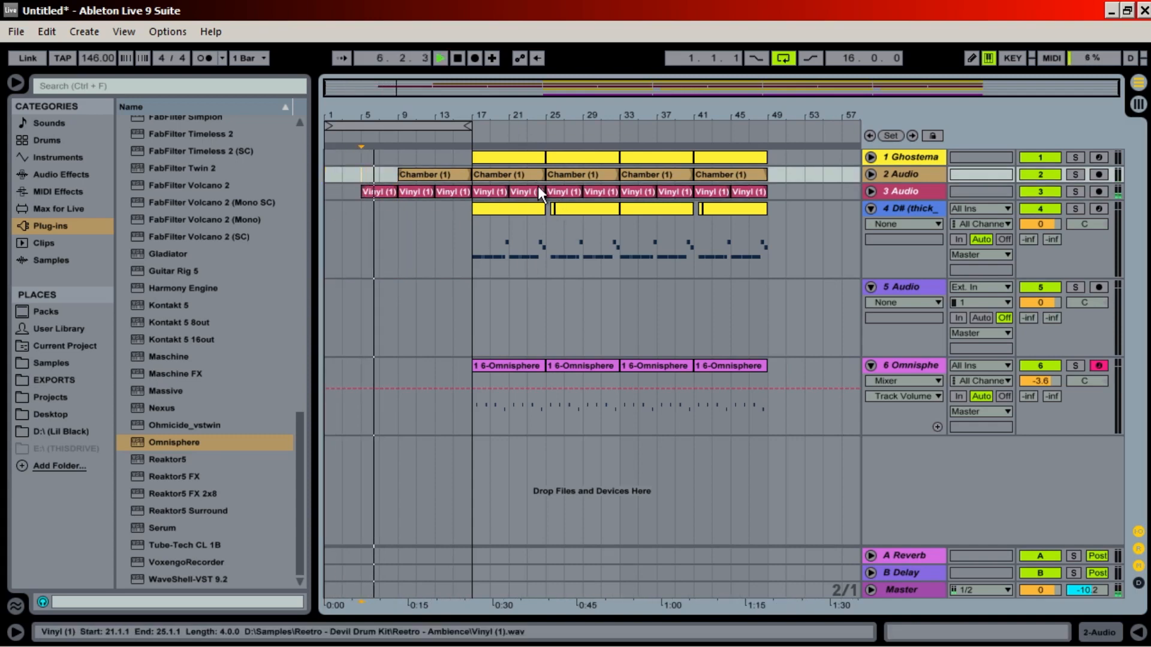
pyautogui.moveTo(468, 126); pyautogui.dragTo(766, 126)
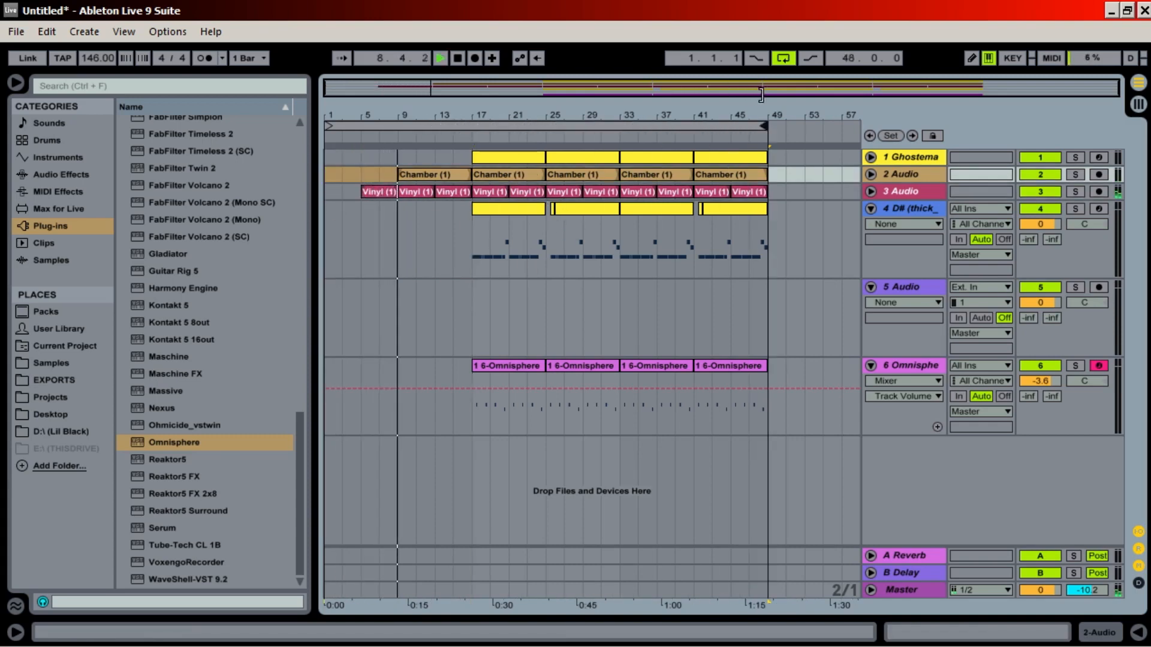
# Copy the drum clip from bar 17 to bar 9, delete all Kick (7) notes from the copy, and play it back.
pyautogui.press('space')
pyautogui.moveTo(488, 161); pyautogui.dragTo(415, 161)
pyautogui.doubleClick(431, 160)
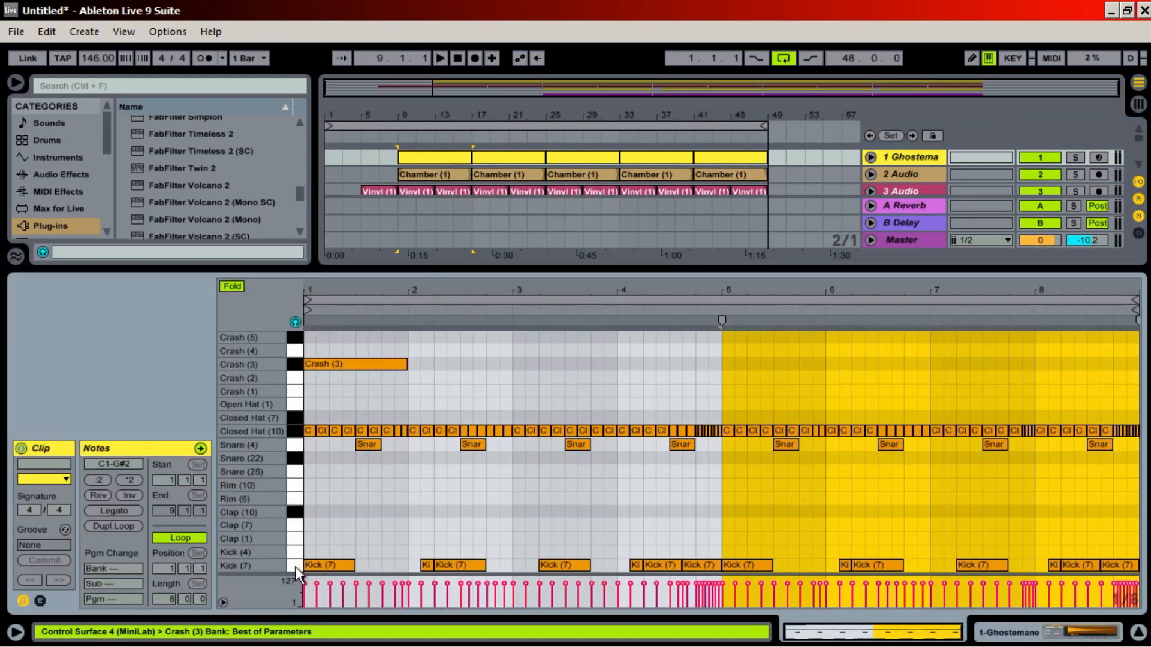
pyautogui.moveTo(295, 567); pyautogui.dragTo(288, 459)
pyautogui.press('Delete')
pyautogui.press('space')
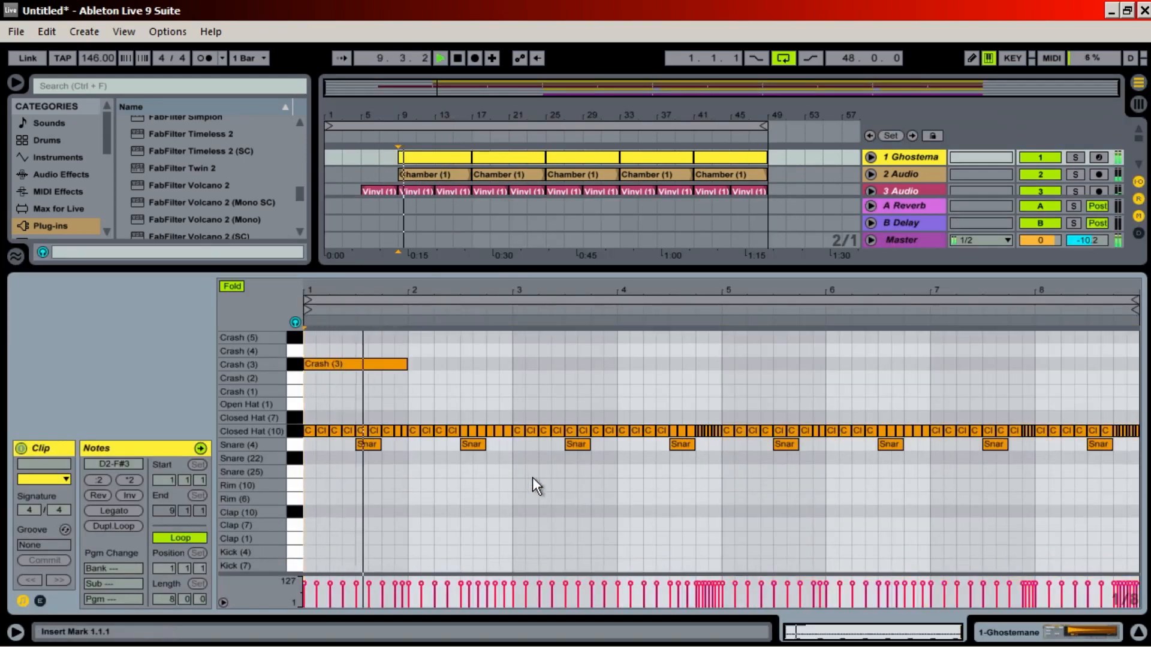
# Delete the first four Snare (4) notes from the drum clip at bar 9 and close the clip view.
pyautogui.moveTo(337, 499); pyautogui.dragTo(711, 459)
pyautogui.press('Delete')
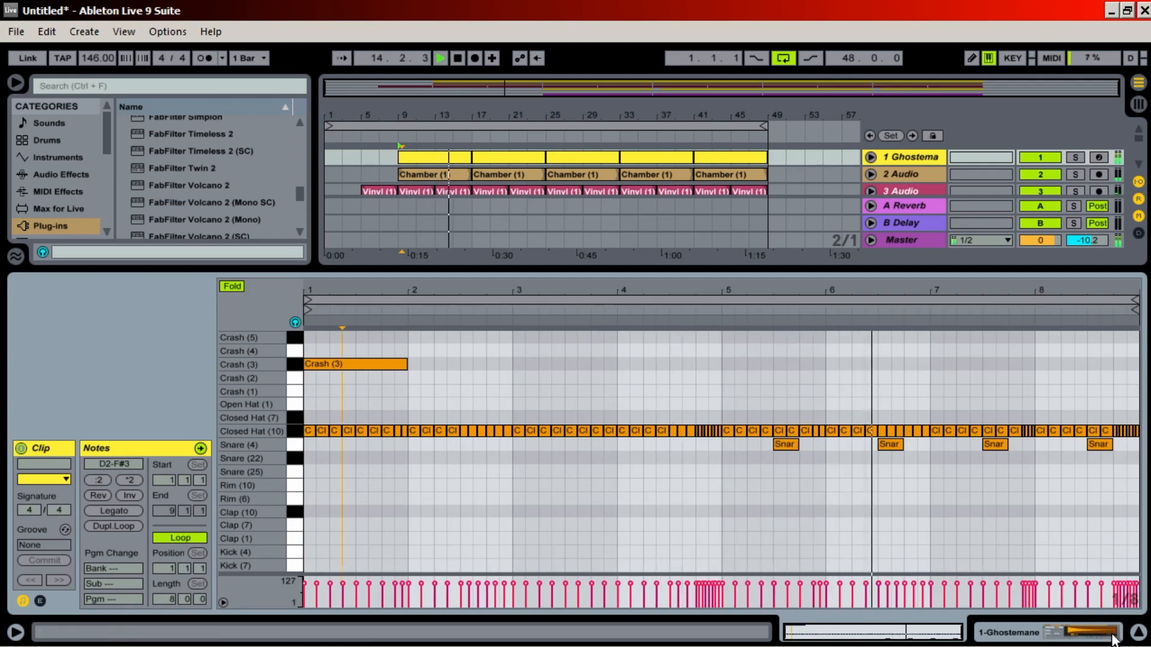
pyautogui.hotkey('ctrl', 'alt', 'l')
# Clear the half bar before bar 17 on the drum and ambience tracks, and delete the Omnisphere clip from bars 17 to 25.
pyautogui.moveTo(462, 116); pyautogui.dragTo(502, 157)
pyautogui.press('Delete')
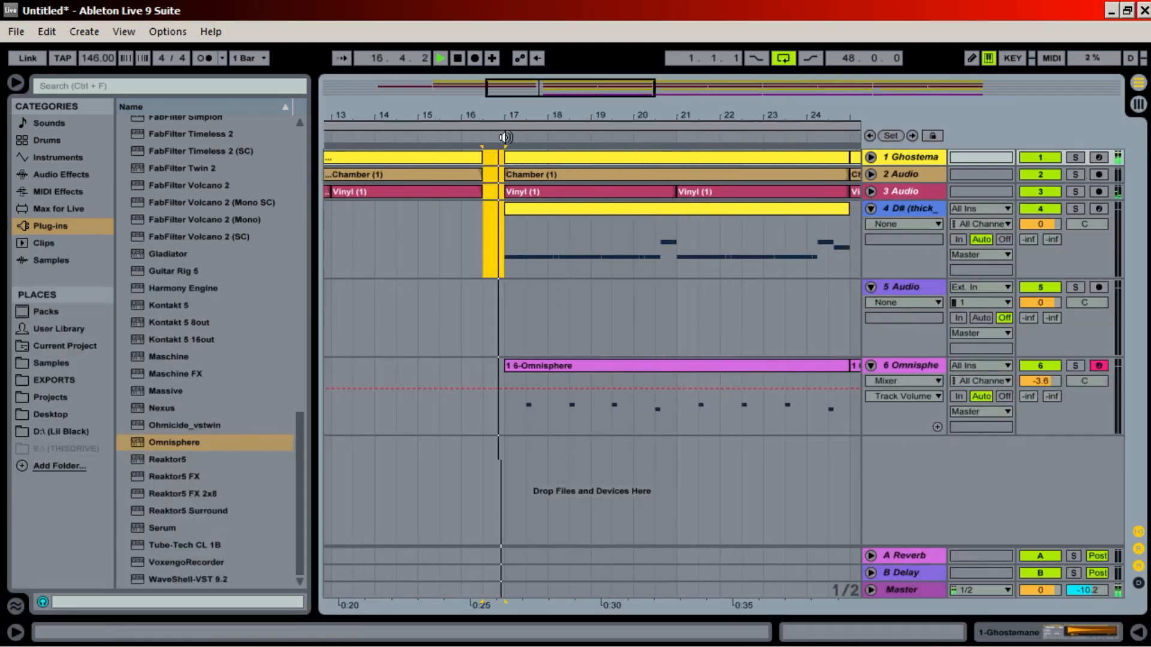
pyautogui.moveTo(546, 123); pyautogui.dragTo(542, 96)
pyautogui.click(514, 366)
pyautogui.press('Delete')
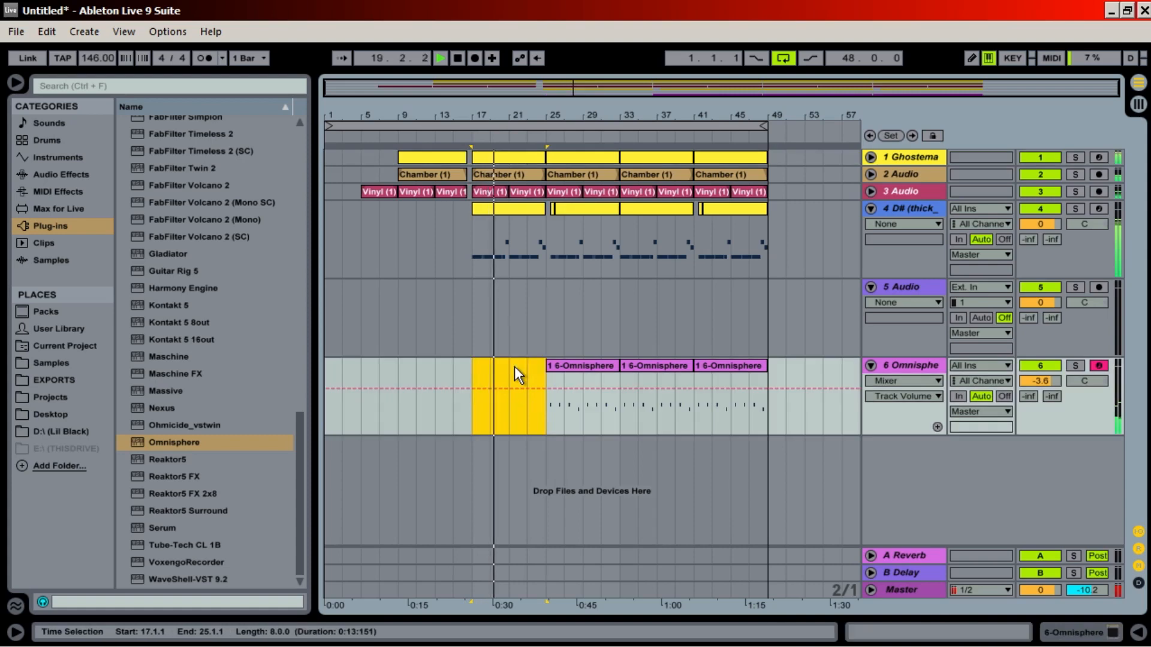
# Play the arrangement from bars 25, 33 and 41 to check the sections with the Omnisphere melody.
pyautogui.press('space')
pyautogui.click(456, 232)
pyautogui.press('Tab')
pyautogui.press('Tab')
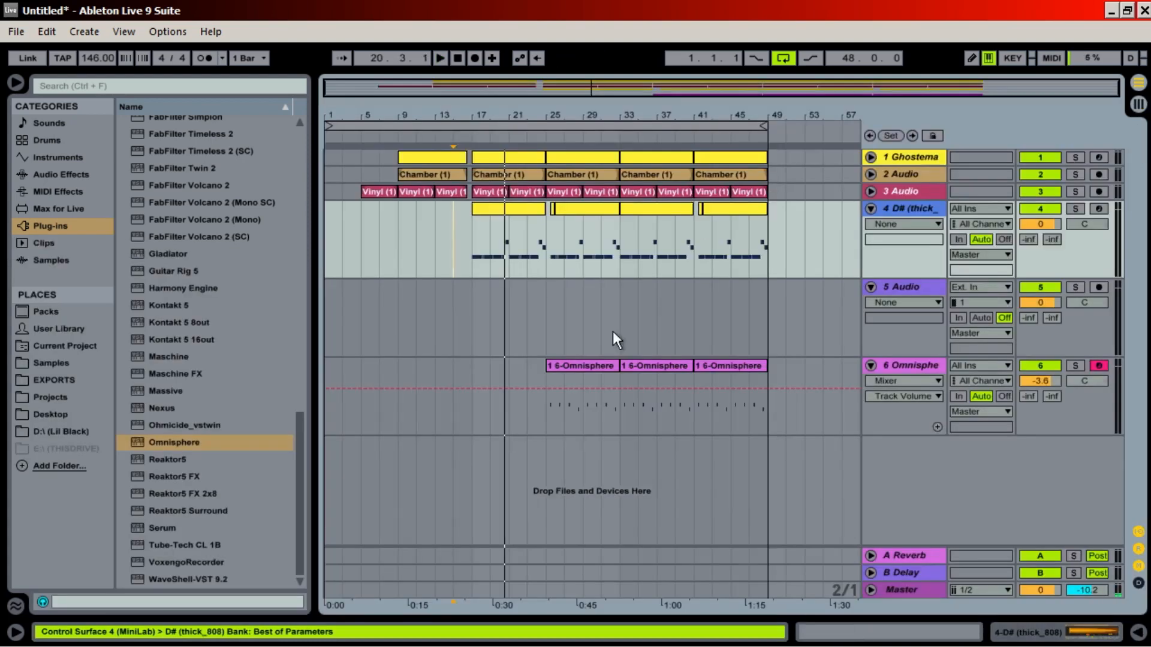
pyautogui.click(546, 345)
pyautogui.press('space')
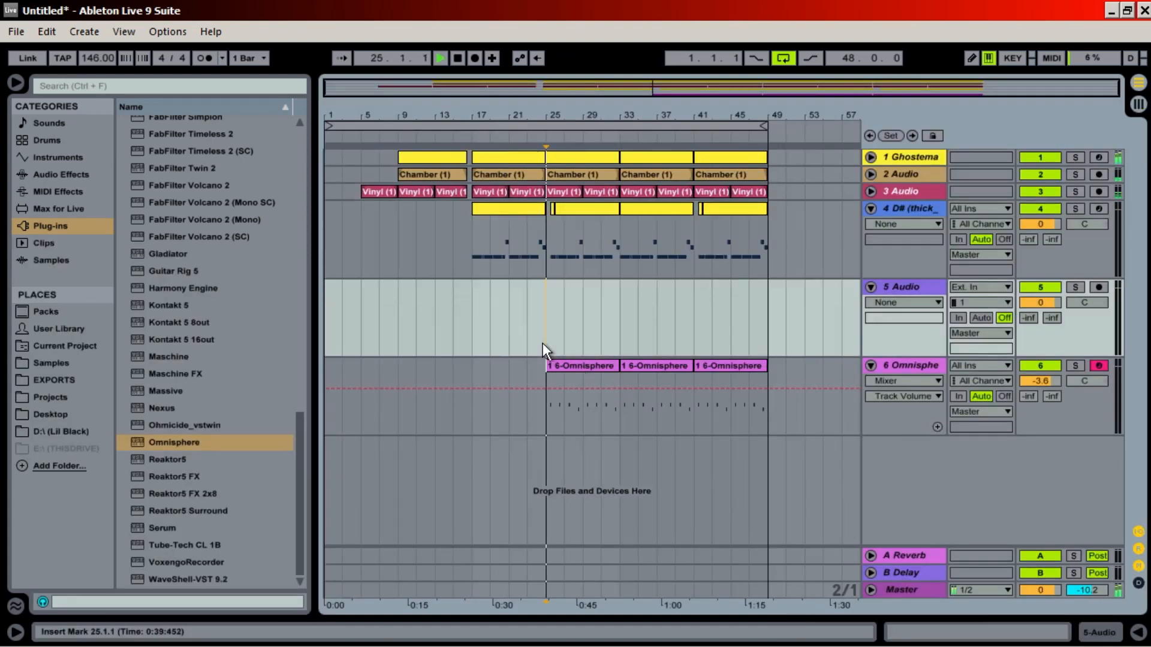
pyautogui.click(620, 317)
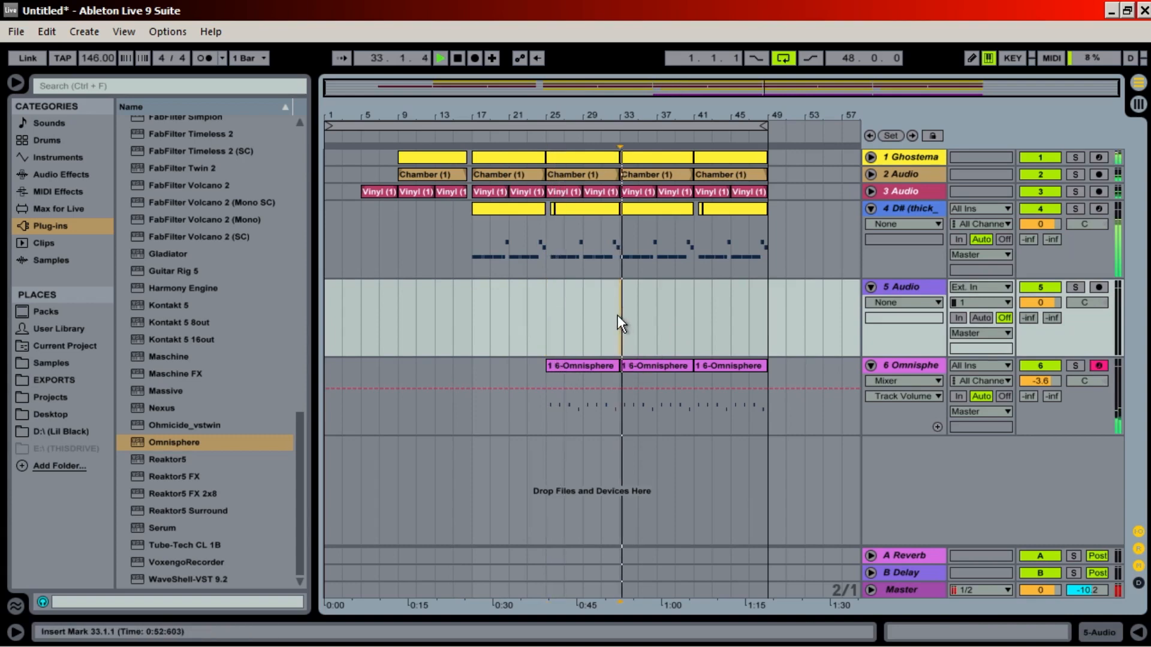
pyautogui.click(721, 365)
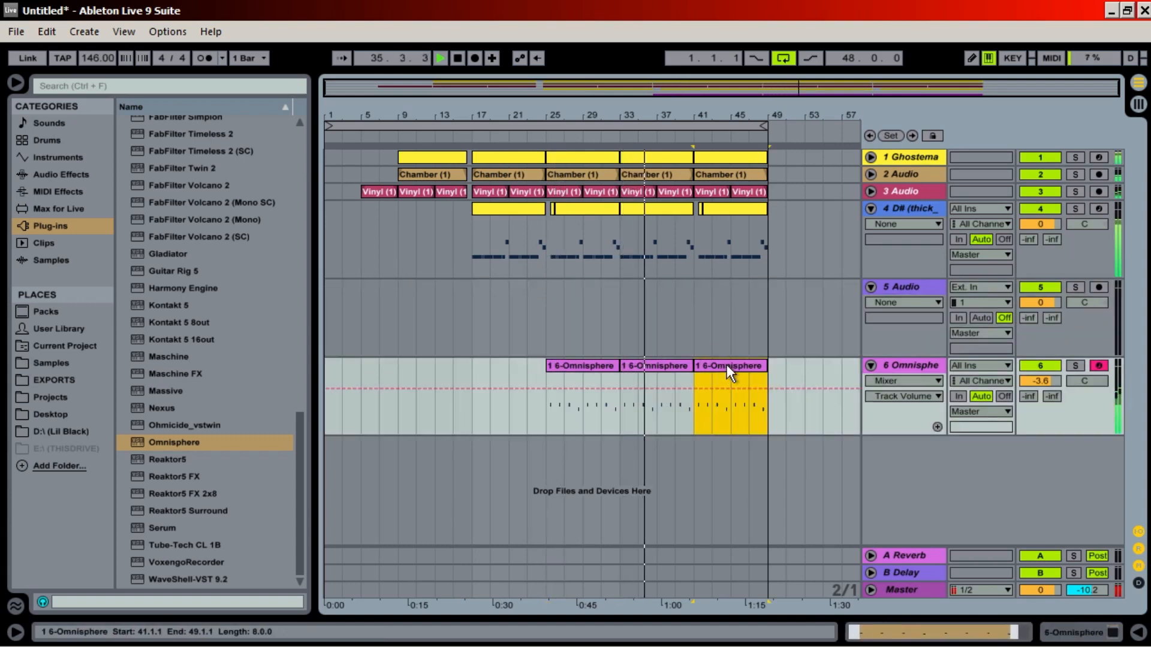
pyautogui.click(703, 343)
pyautogui.click(714, 361)
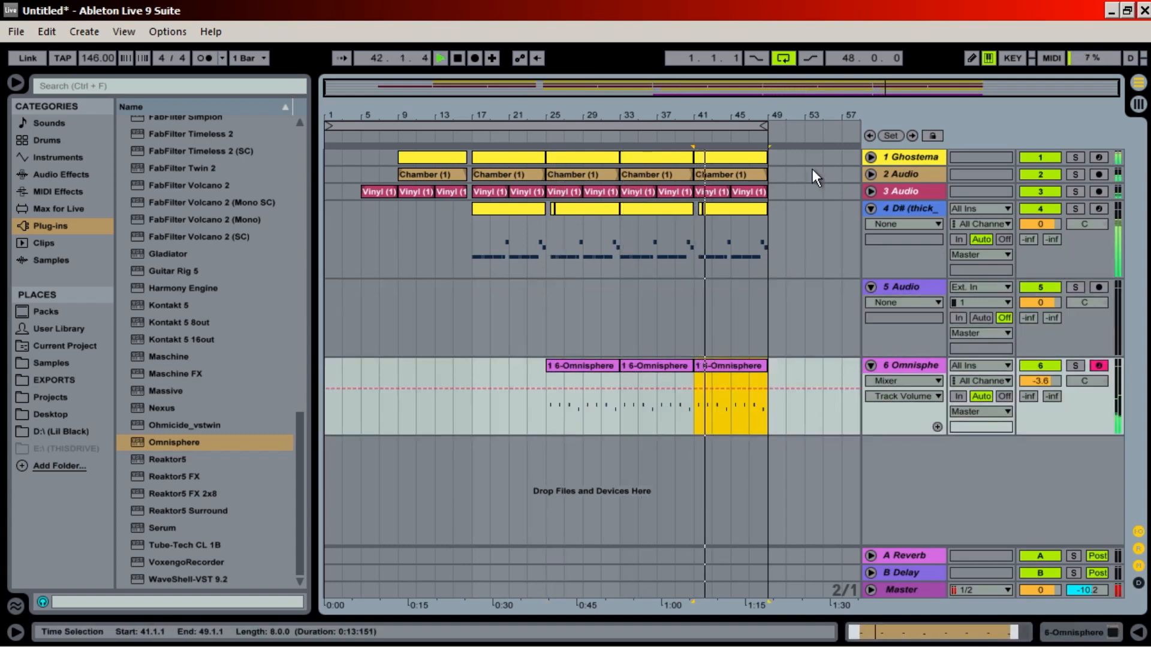
# Extend the loop to 56 bars and duplicate bars 33 to 49 of the drum, ambience and 808 tracks to bar 49.
pyautogui.click(762, 125)
pyautogui.moveTo(763, 125); pyautogui.dragTo(841, 125)
pyautogui.moveTo(778, 107); pyautogui.dragTo(777, 84)
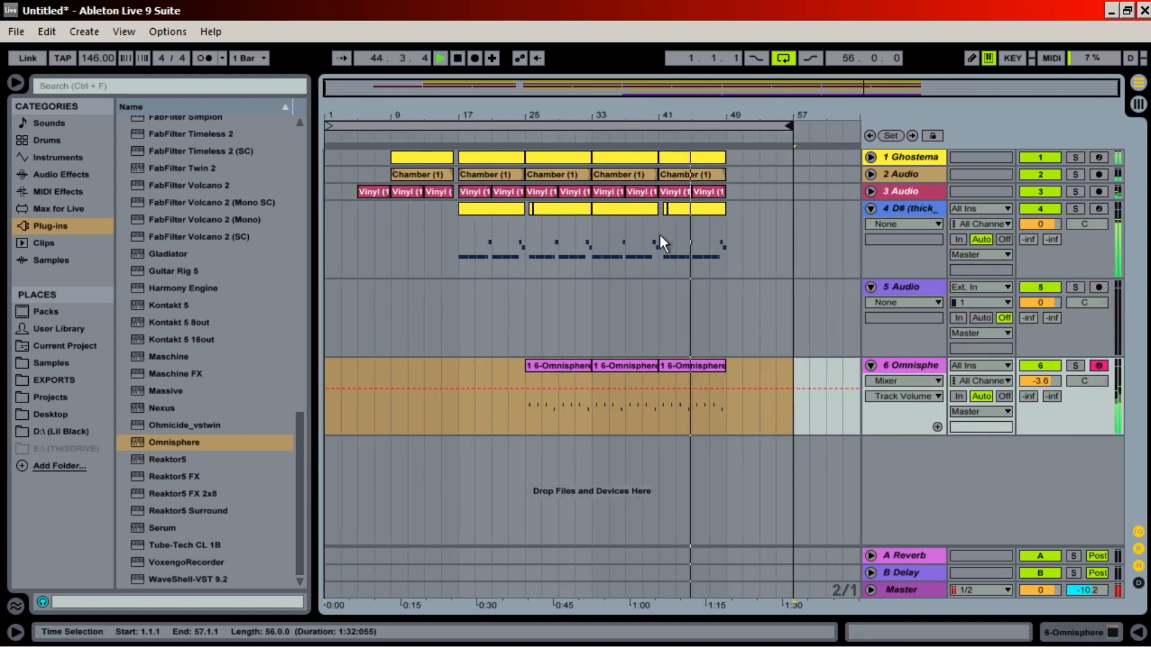
pyautogui.moveTo(592, 318); pyautogui.dragTo(727, 160)
pyautogui.hotkey('ctrl', 'd')
# Clear bar 48 on the drum, ambience and 808 tracks, and extend the loop to 68 bars.
pyautogui.moveTo(655, 114); pyautogui.dragTo(649, 170)
pyautogui.press('Delete')
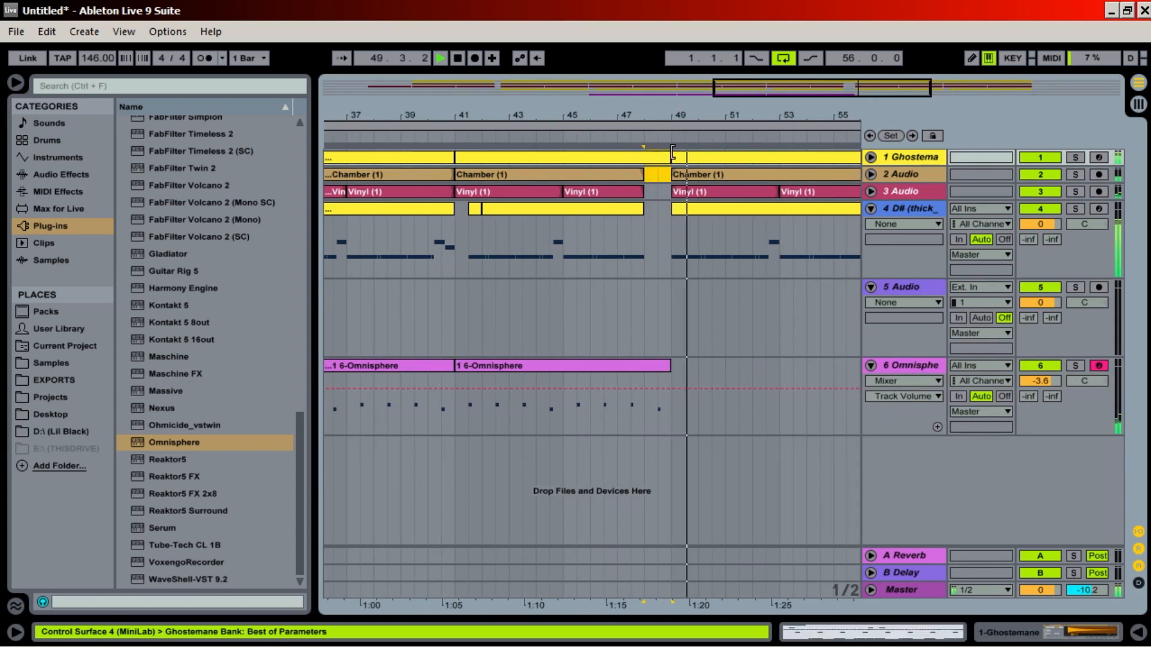
pyautogui.press('Delete')
pyautogui.moveTo(687, 116); pyautogui.dragTo(828, 127)
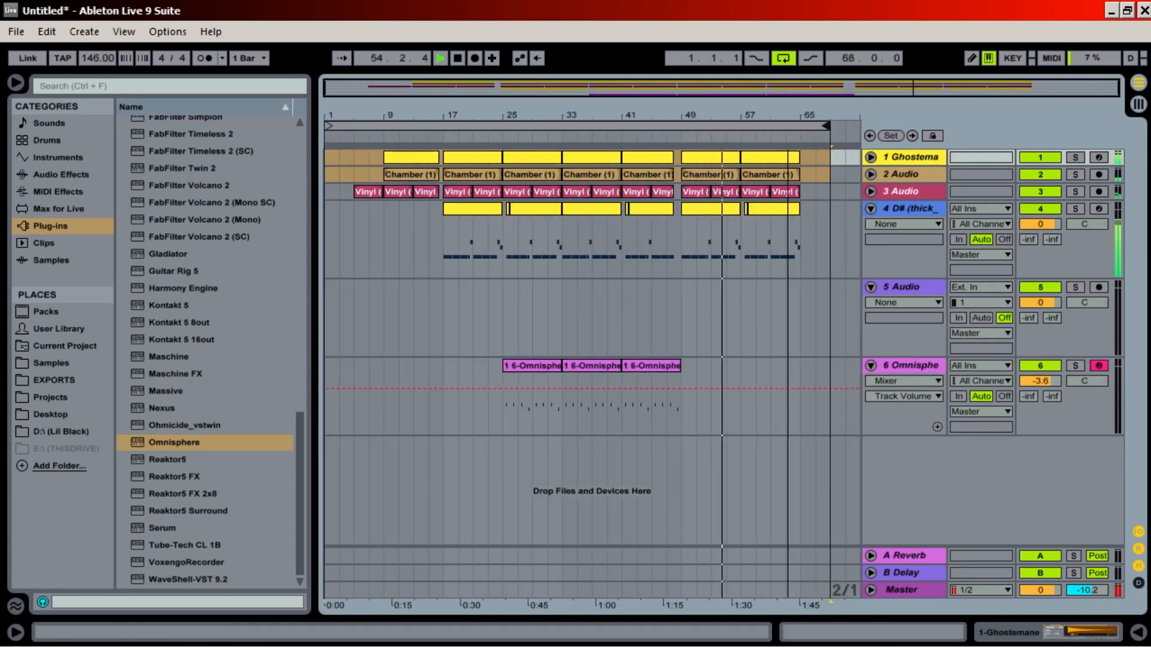
# Copy the Omnisphere clip from bar 41 to bar 57, and duplicate bars 49 to 65 of the drum, ambience and 808 tracks.
pyautogui.click(642, 365)
pyautogui.moveTo(642, 366); pyautogui.dragTo(762, 382)
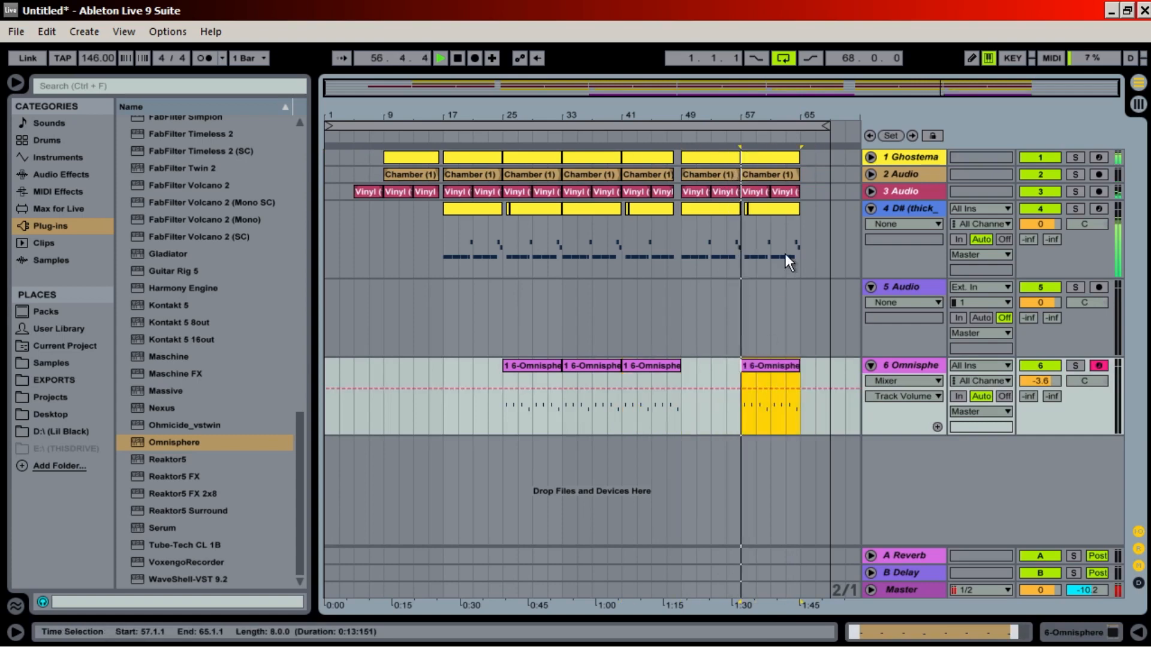
pyautogui.moveTo(685, 266); pyautogui.dragTo(800, 166)
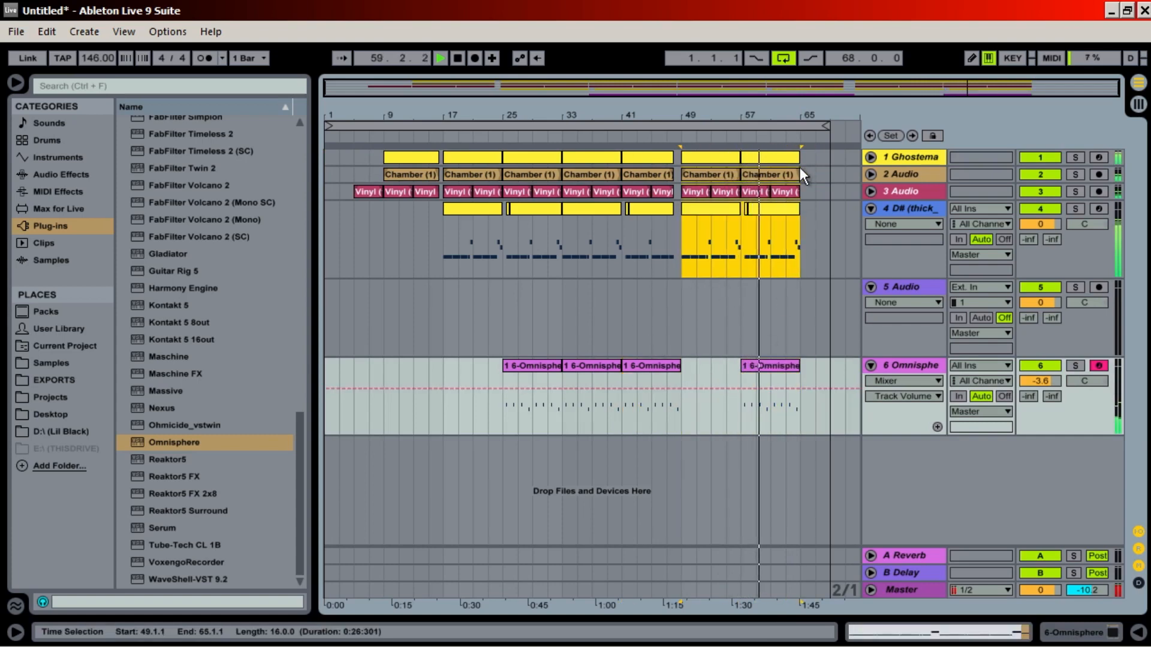
pyautogui.hotkey('ctrl', 'd')
# Duplicate the Omnisphere clip at bar 57 to bar 65 and extend the loop to 80 bars.
pyautogui.click(650, 366)
pyautogui.hotkey('ctrl', 'd')
pyautogui.moveTo(710, 126); pyautogui.dragTo(799, 126)
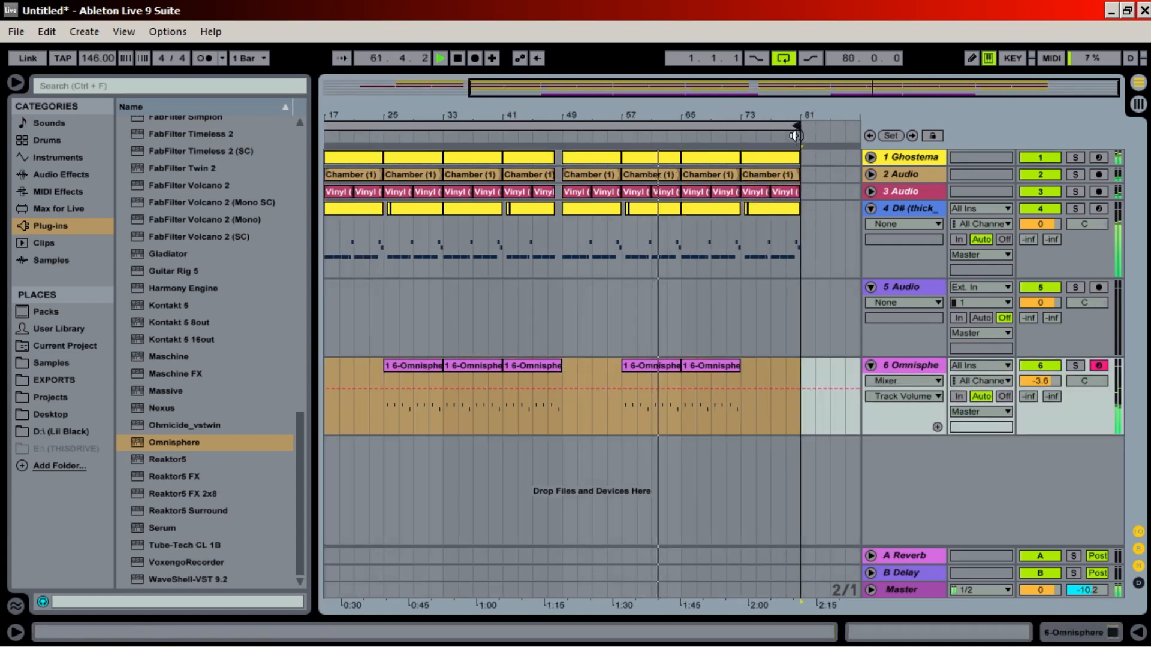
# Clear bar 64 on the drum, ambience and 808 tracks, and duplicate the Omnisphere clip at bar 65 to bar 73.
pyautogui.moveTo(676, 115); pyautogui.dragTo(691, 159)
pyautogui.click(650, 265)
pyautogui.press('Delete')
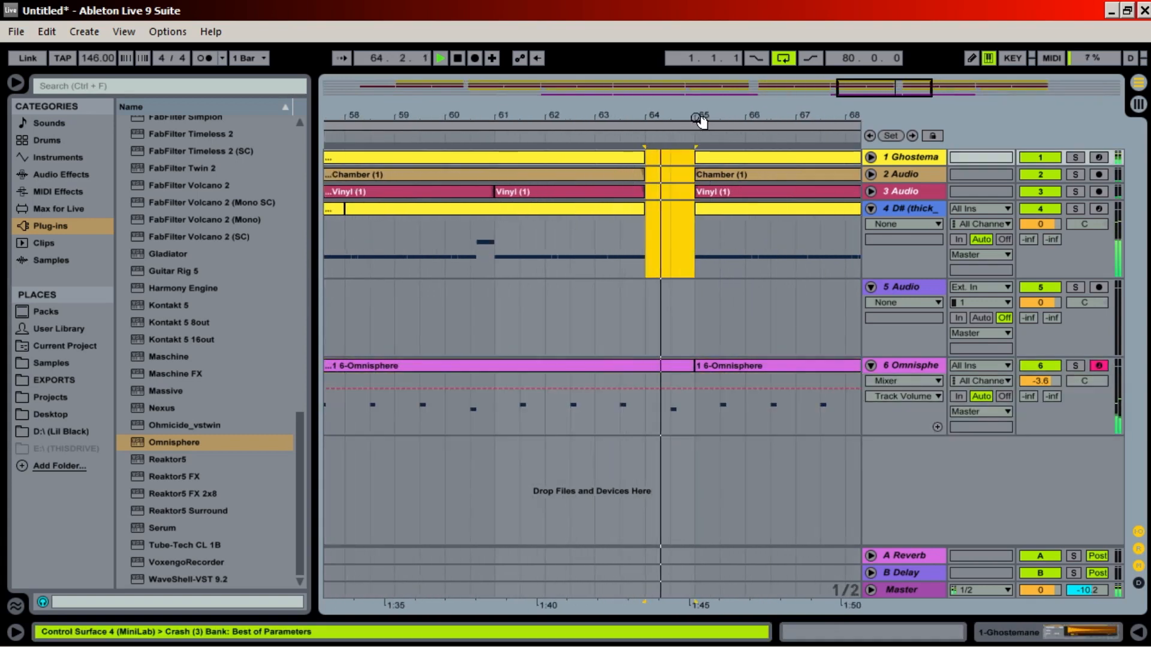
pyautogui.moveTo(702, 118); pyautogui.dragTo(657, 18)
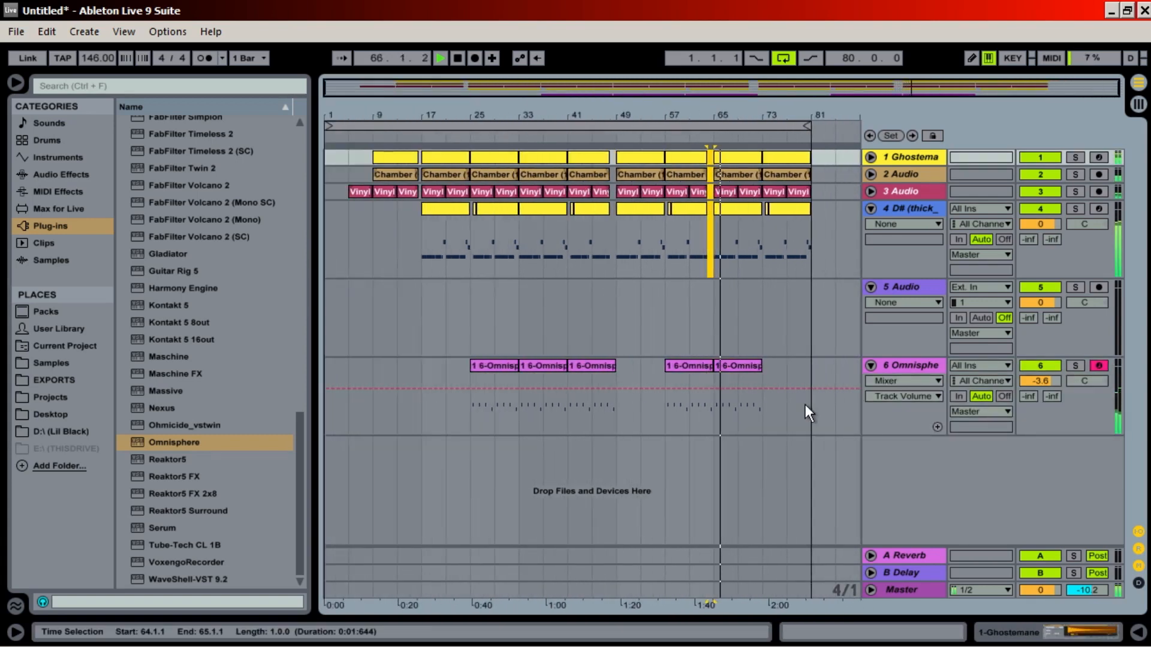
pyautogui.click(732, 367)
pyautogui.hotkey('ctrl', 'd')
pyautogui.press('space')
# Select all tracks in the mixer and lower their volumes together, bringing the 808 to -12.4 dB and Omnisphere to -16.0 dB.
pyautogui.press('Tab')
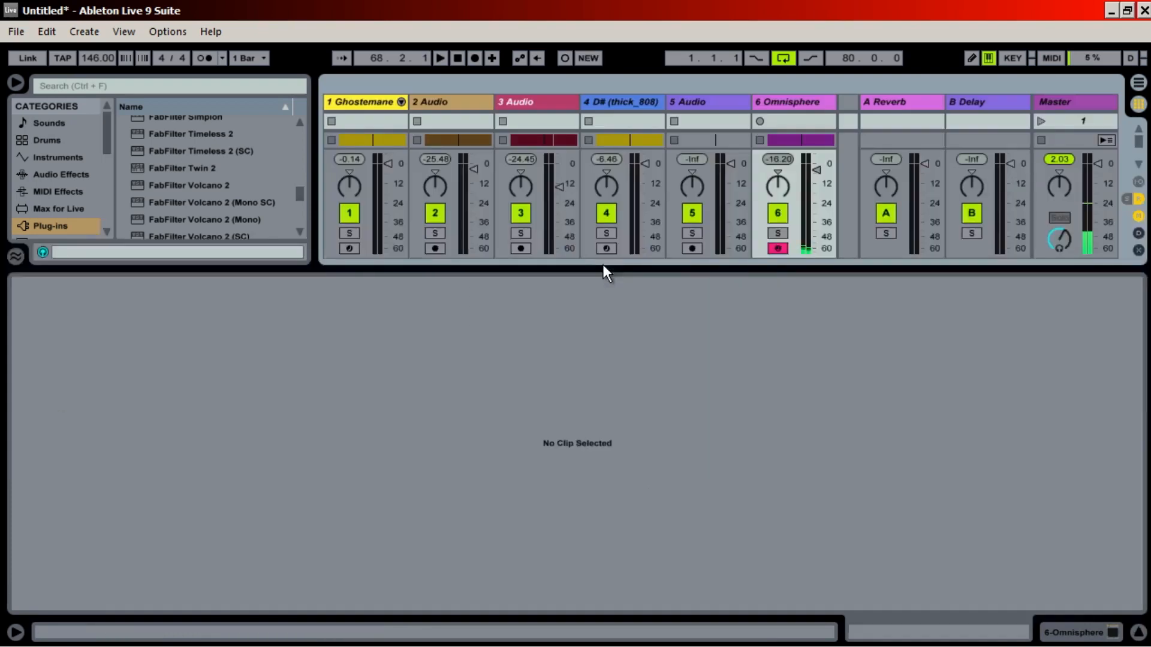
pyautogui.click(346, 101)
pyautogui.hotkey('ctrl', 'a')
pyautogui.press('space')
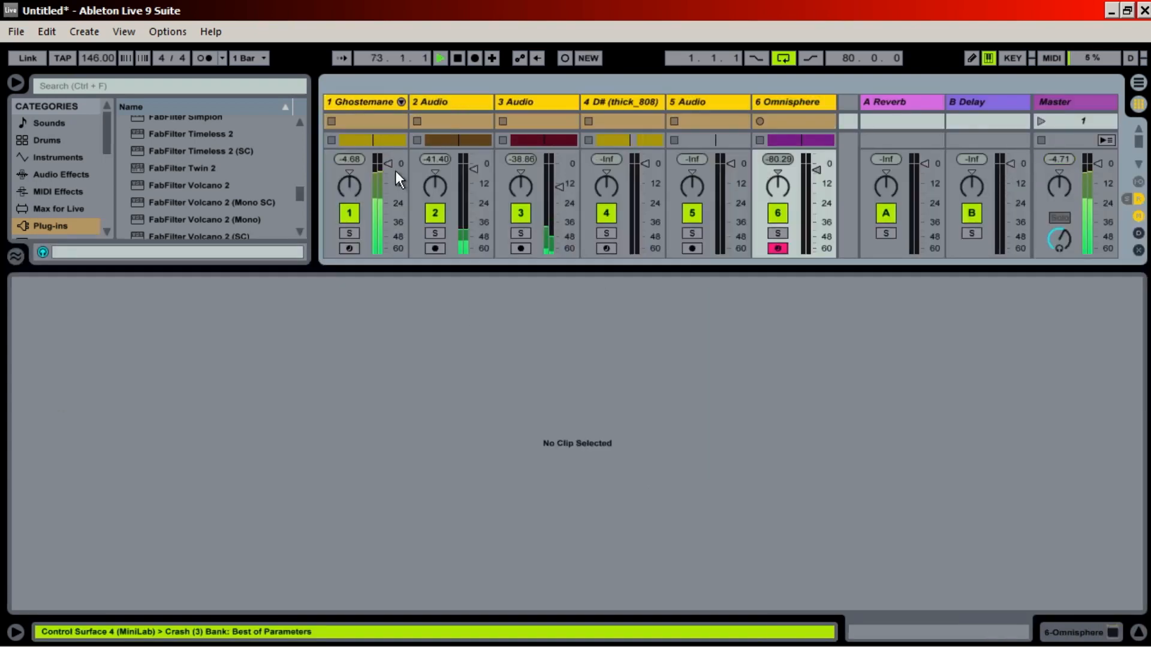
pyautogui.press('space')
pyautogui.press('Tab')
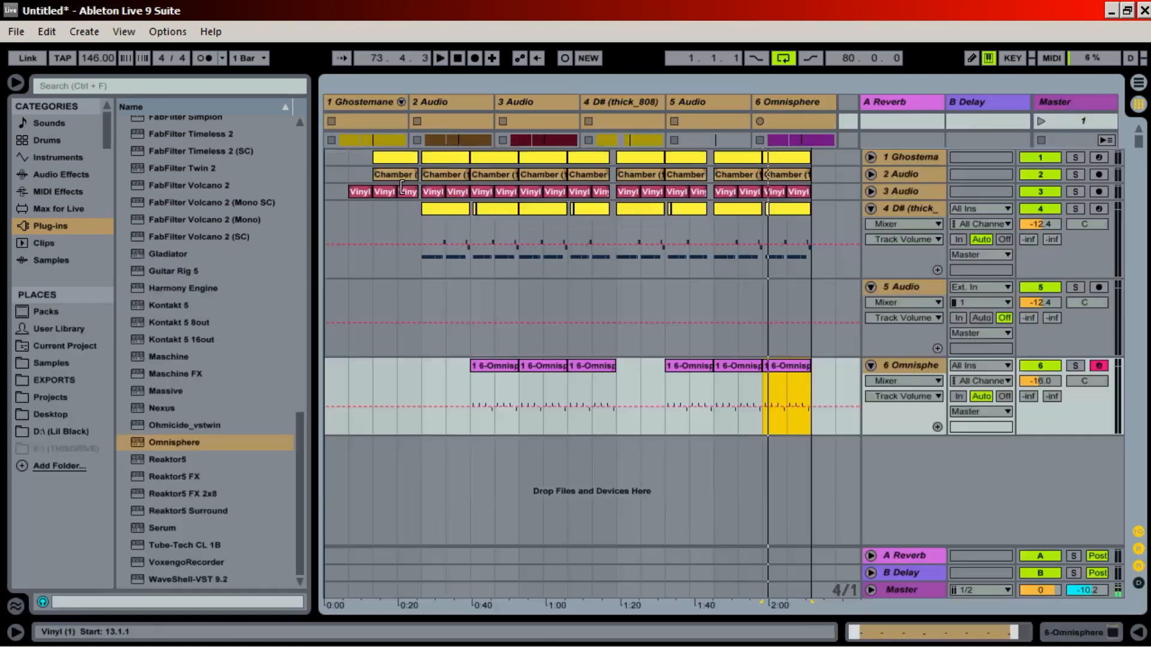
# Expand the Ghostemane drum track in the arrangement and play from bar 65 to hear the full mix.
pyautogui.click(612, 266)
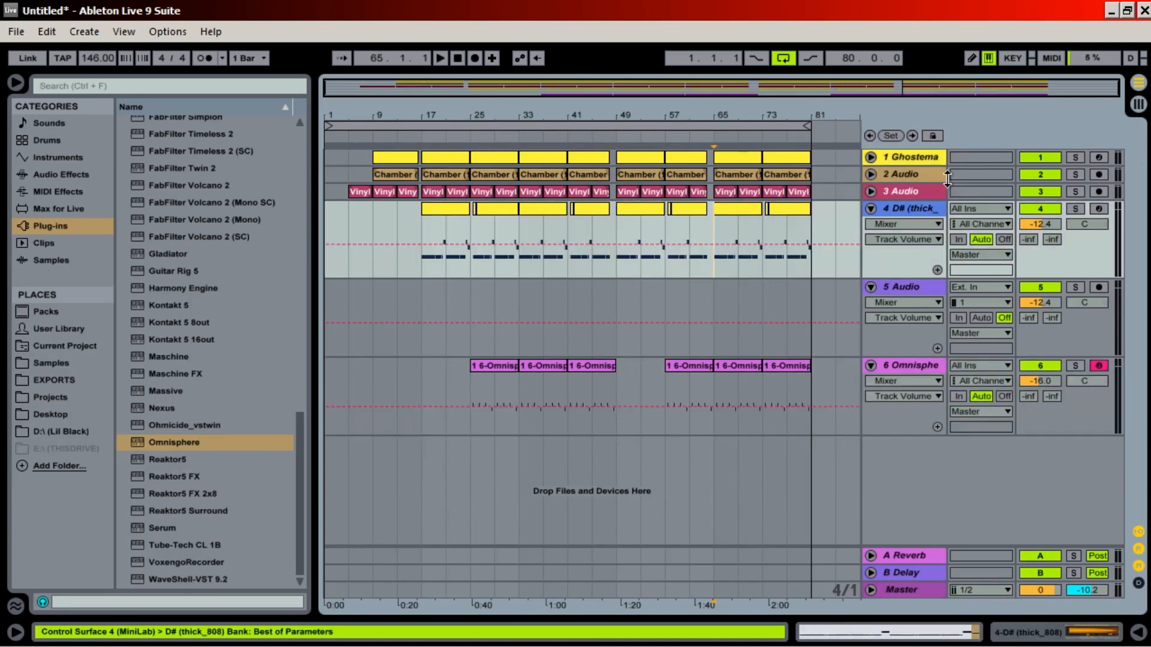
pyautogui.click(871, 157)
pyautogui.click(872, 159)
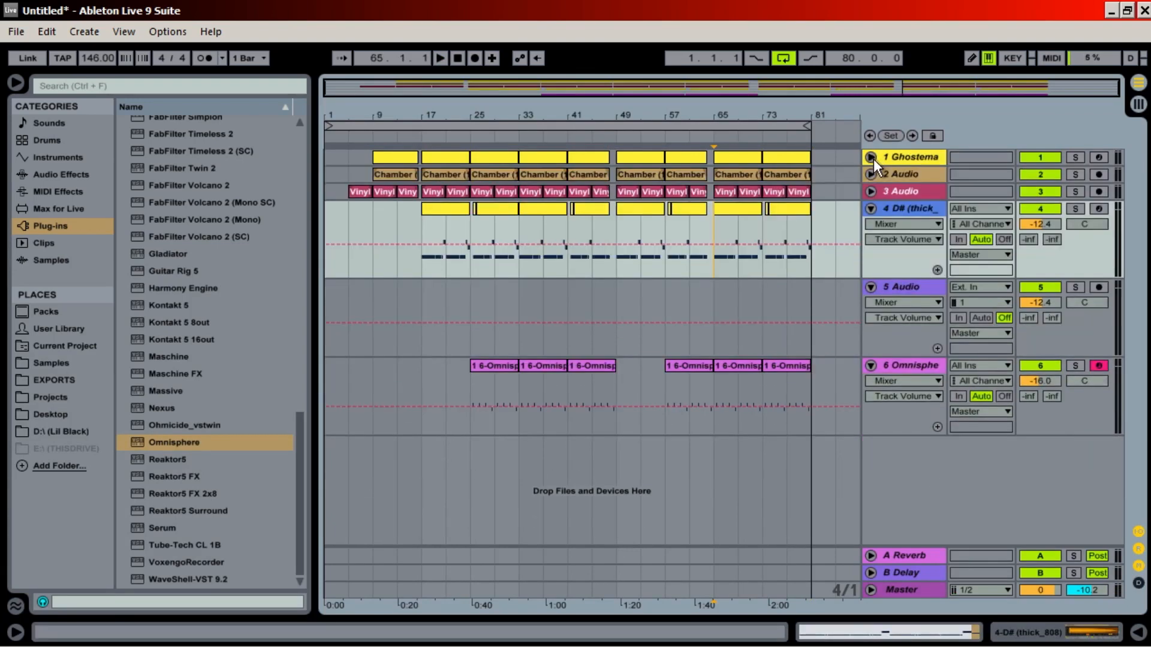
pyautogui.click(872, 159)
pyautogui.click(923, 156)
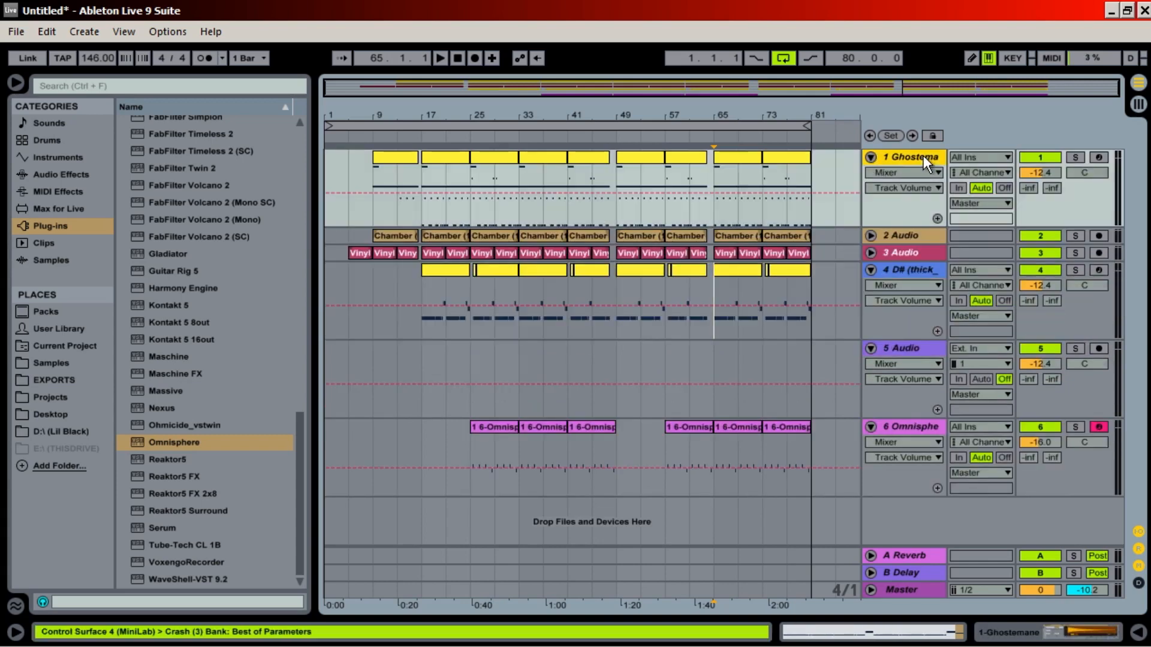
pyautogui.click(714, 207)
pyautogui.press('space')
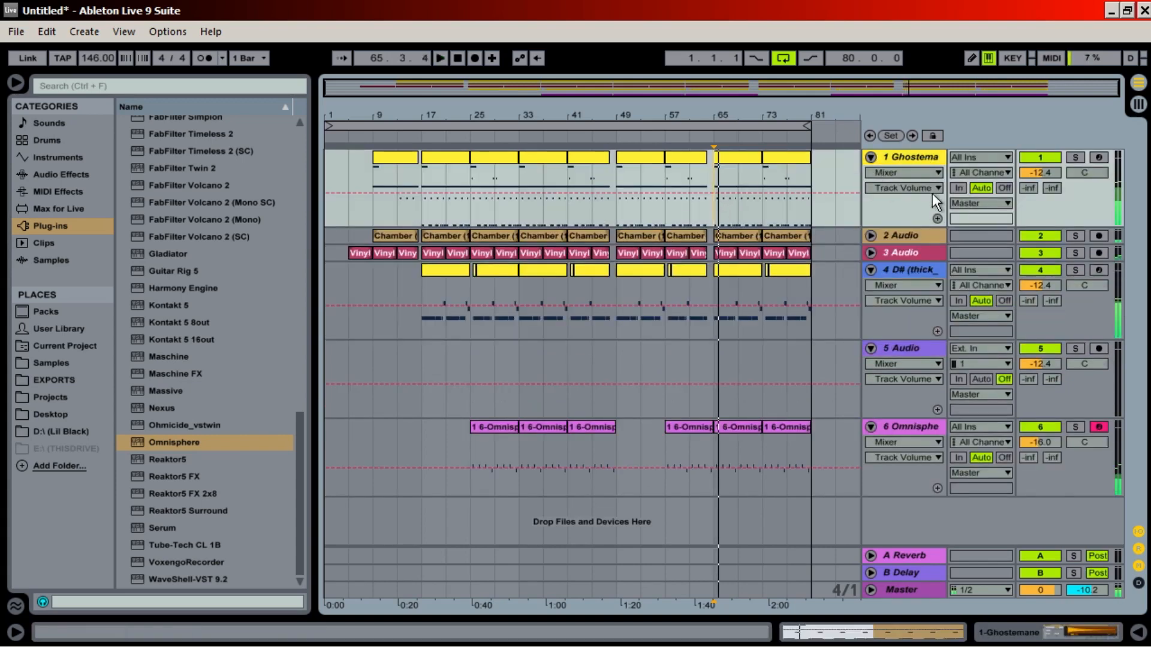
# Solo the tracks one at a time to balance their volumes, set Omnisphere to -13.3 dB, and clear the solo.
pyautogui.press('Tab')
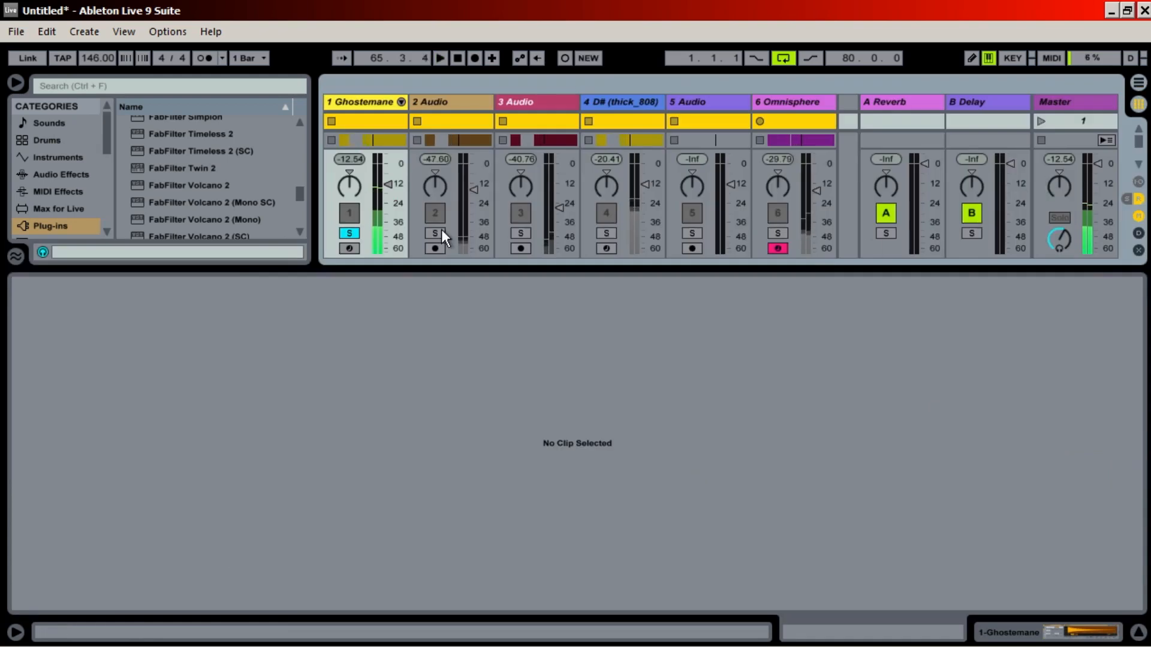
pyautogui.click(436, 233)
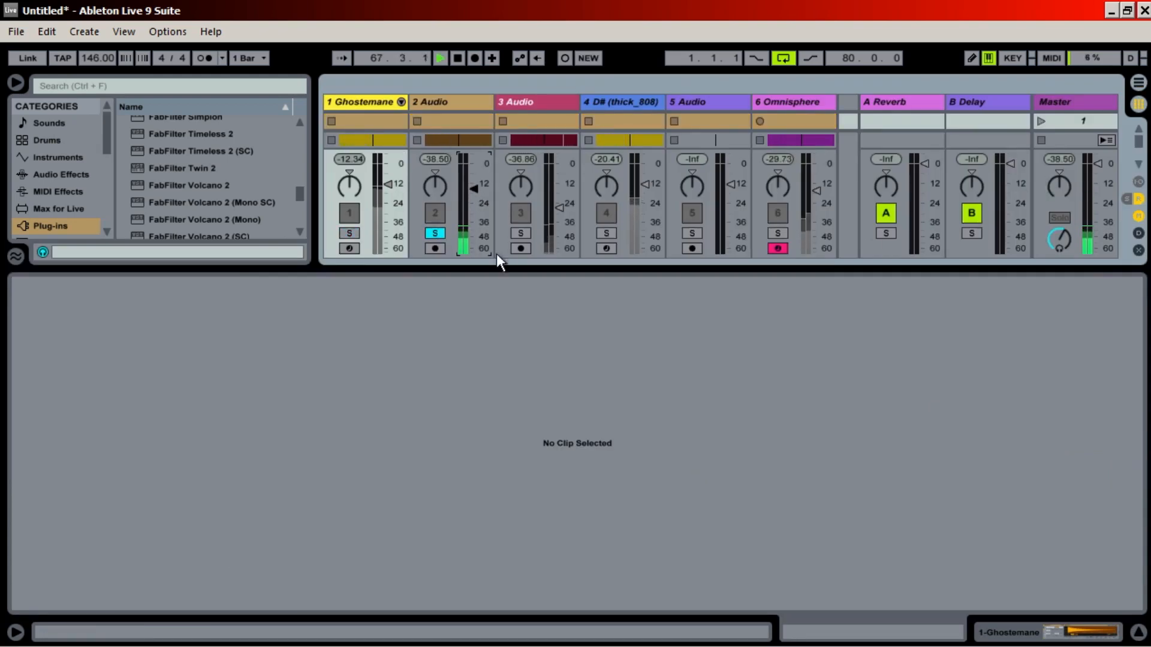
pyautogui.click(520, 232)
pyautogui.click(606, 233)
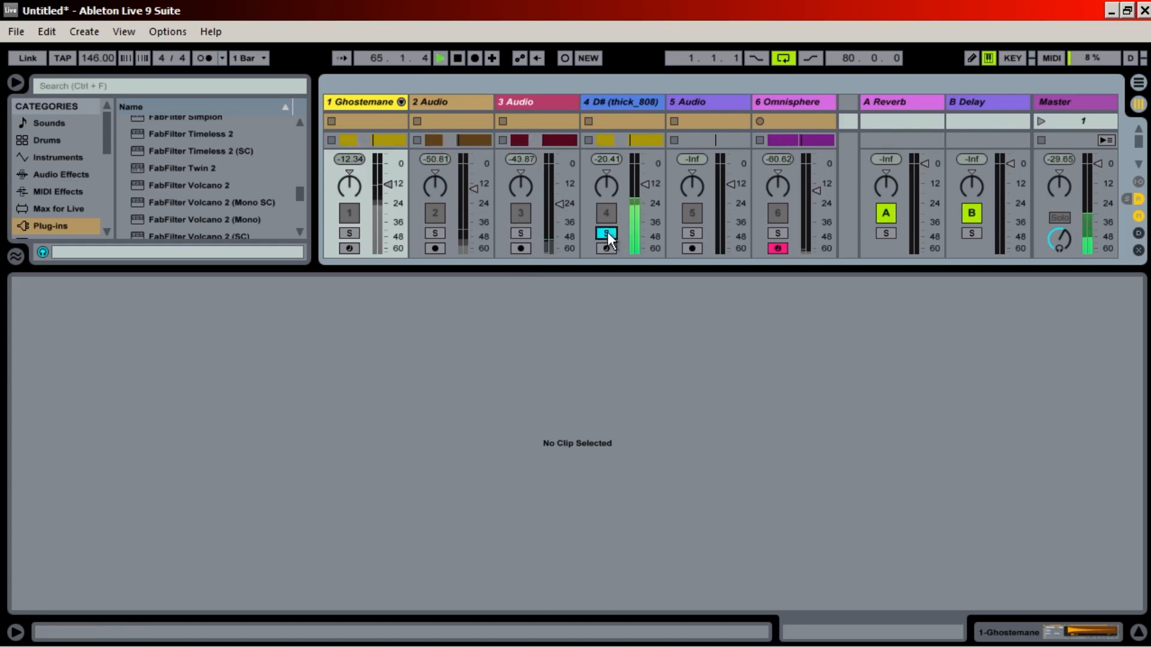
pyautogui.click(777, 233)
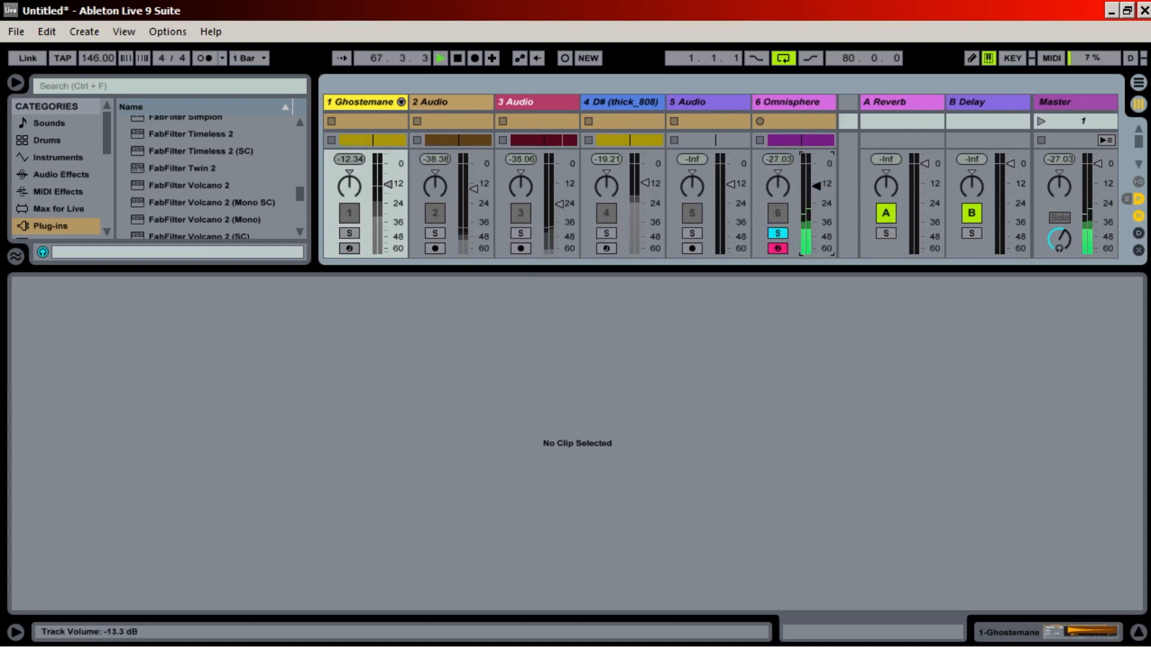
pyautogui.moveTo(591, 265); pyautogui.dragTo(563, 392)
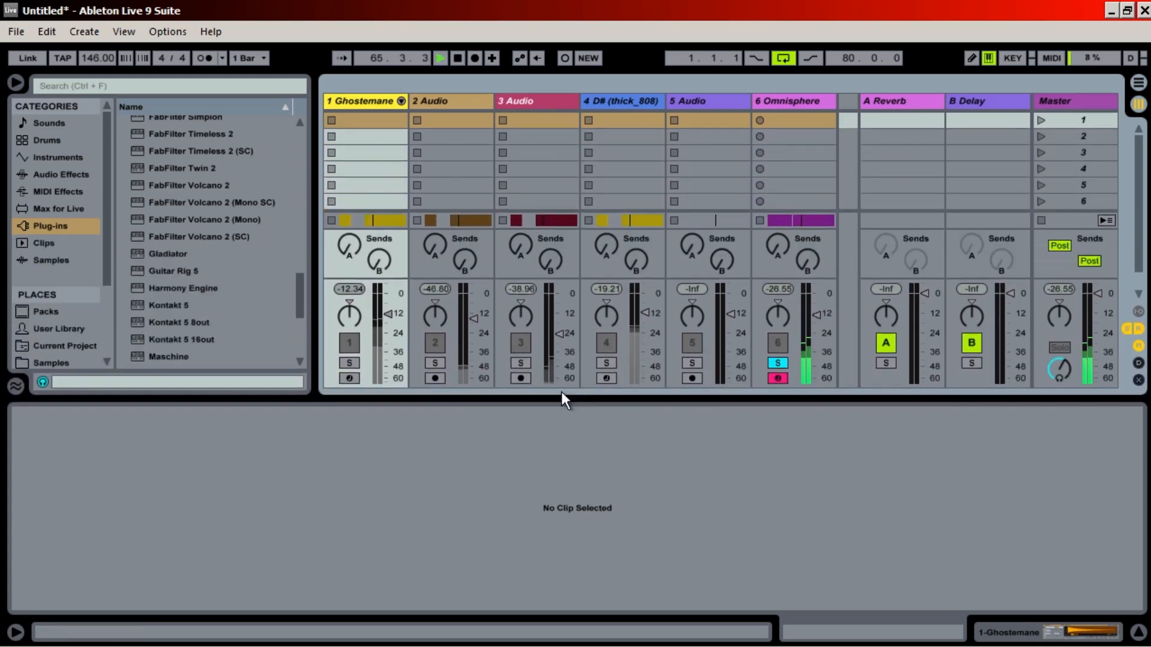
pyautogui.click(777, 362)
# Select all tracks again and lower their volumes together slightly.
pyautogui.click(357, 97)
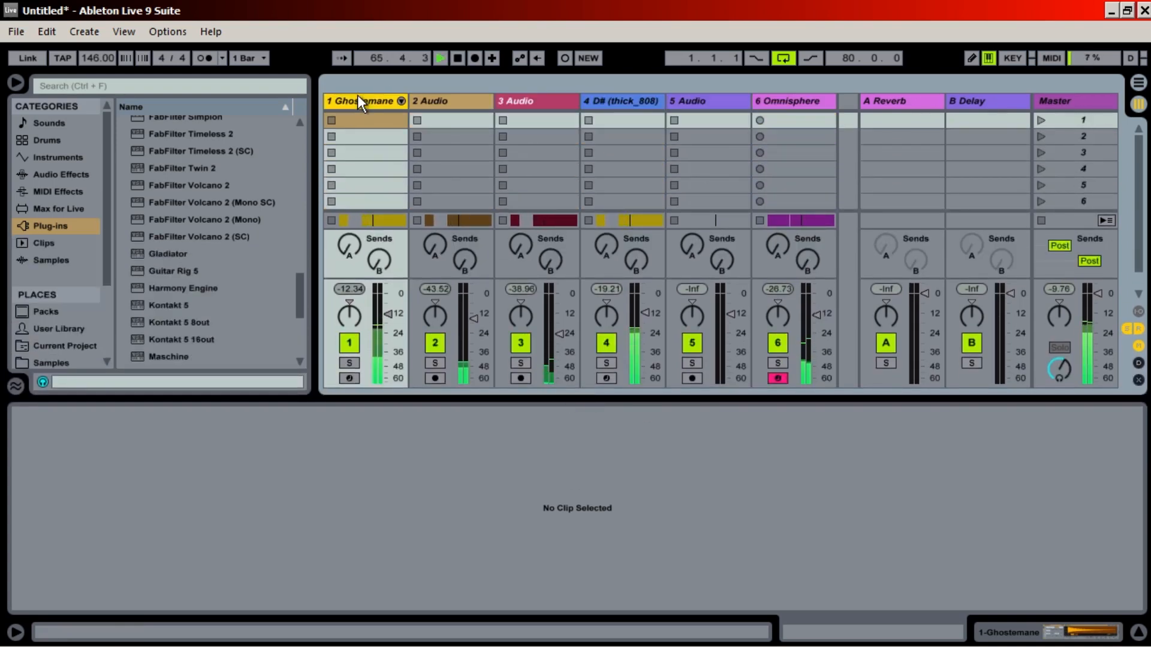
pyautogui.hotkey('ctrl', 'a')
pyautogui.moveTo(390, 315); pyautogui.dragTo(390, 318)
pyautogui.press('space')
# Unfold the Ghostemane drum chains and lower the Crash (3) chain to -4.5 dB and the Closed Hat (10) chain.
pyautogui.click(401, 101)
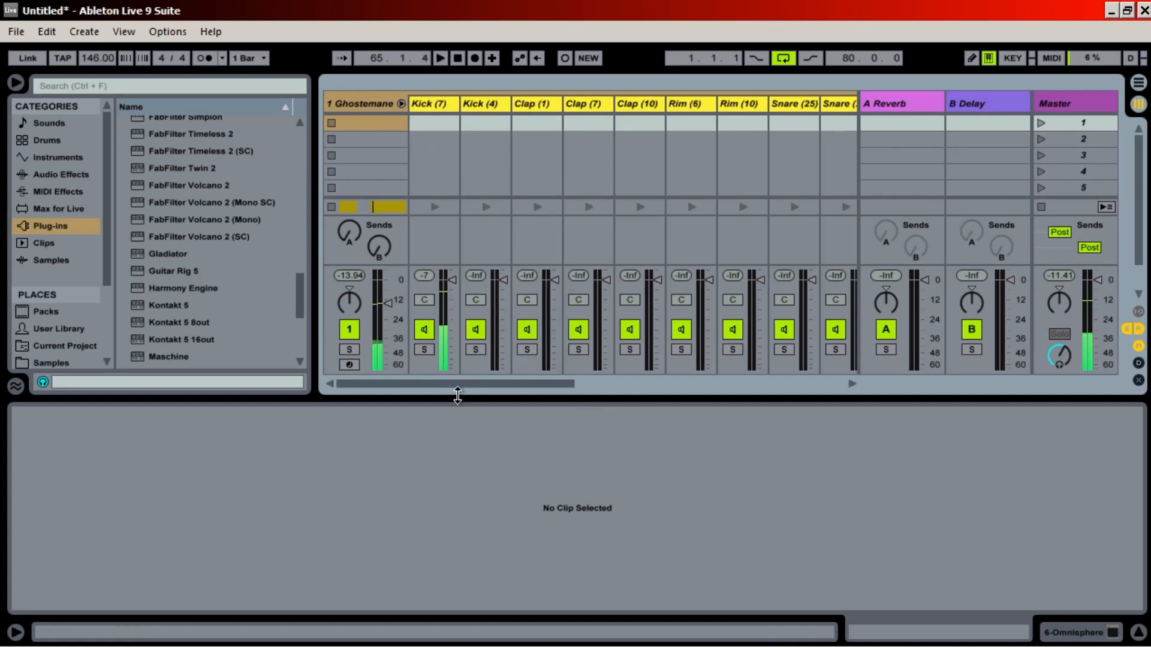
pyautogui.moveTo(458, 385); pyautogui.dragTo(627, 384)
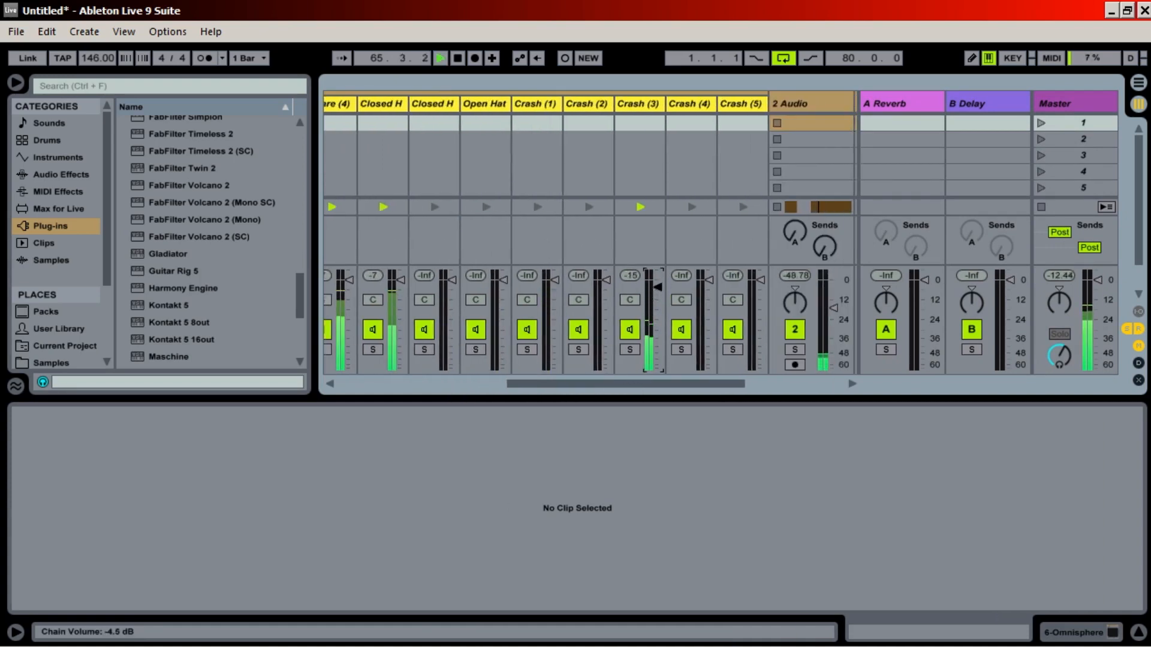
pyautogui.moveTo(401, 280); pyautogui.dragTo(402, 307)
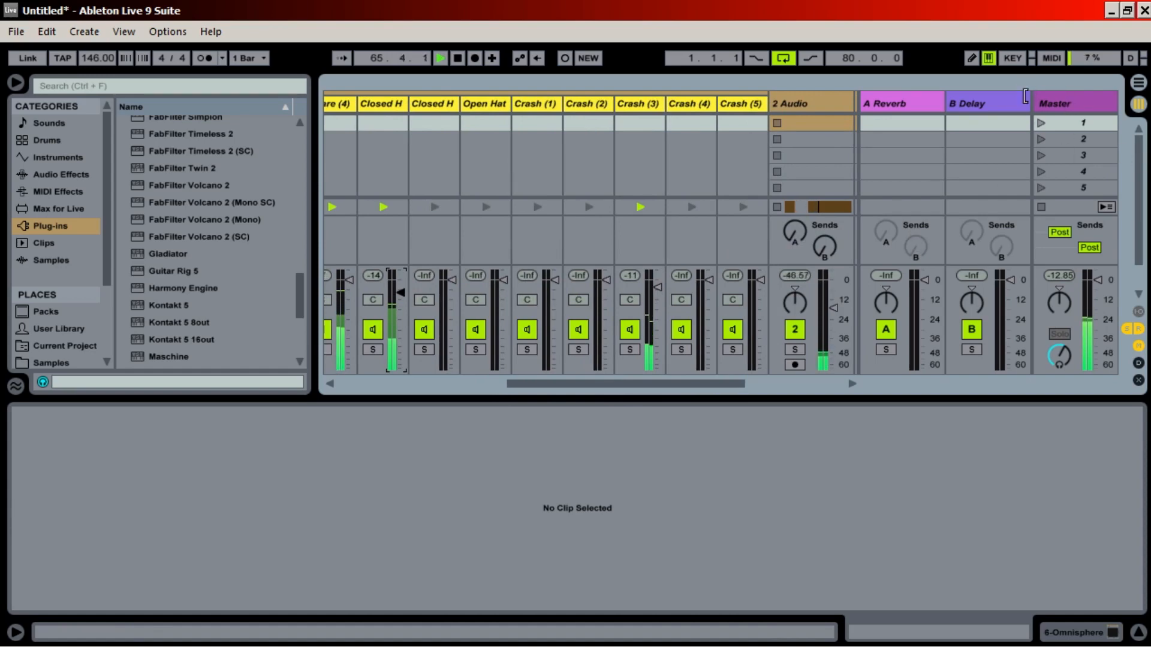
# Load the JohnyTiger Mastering .adg effect rack onto the Master track.
pyautogui.click(1062, 101)
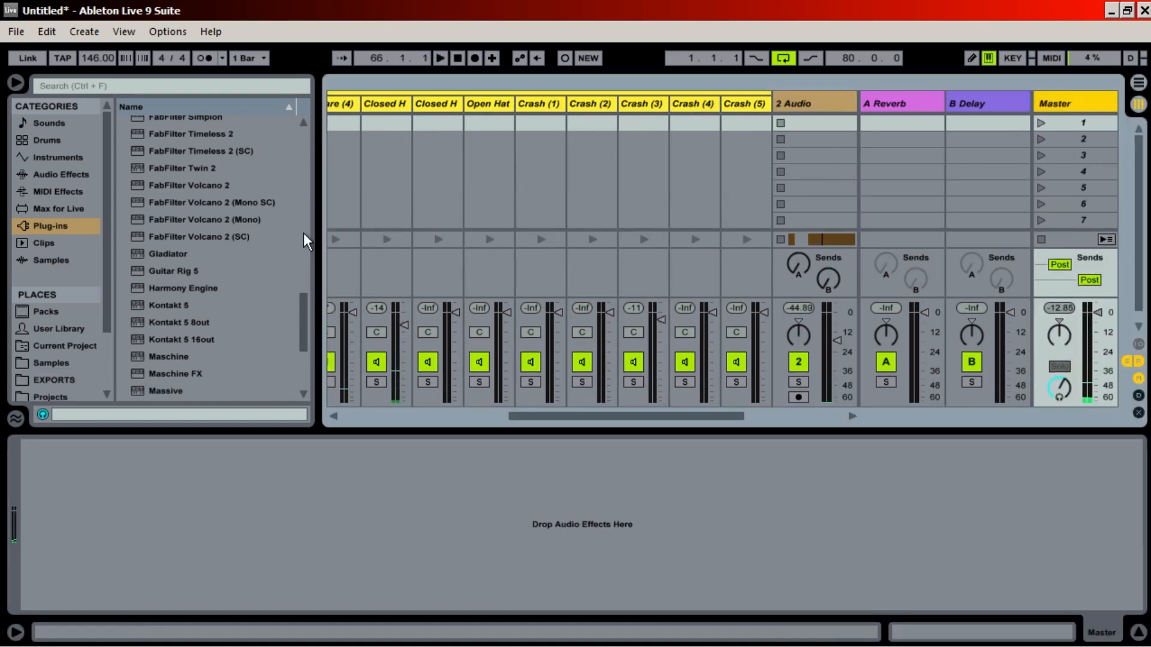
pyautogui.click(60, 174)
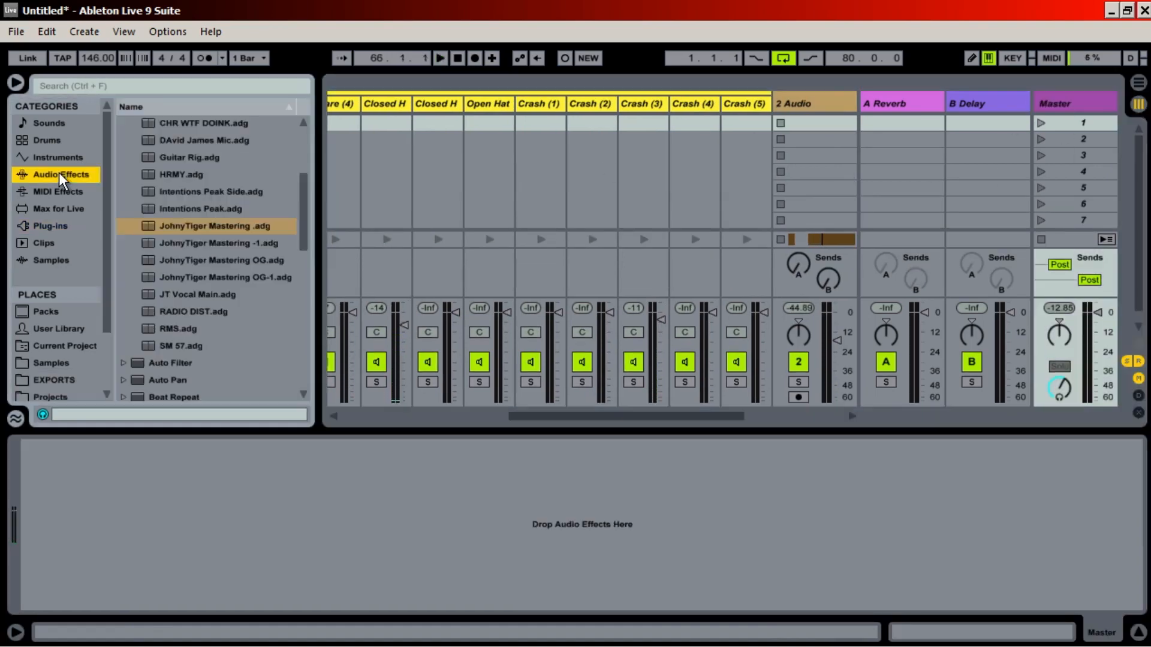
pyautogui.click(223, 232)
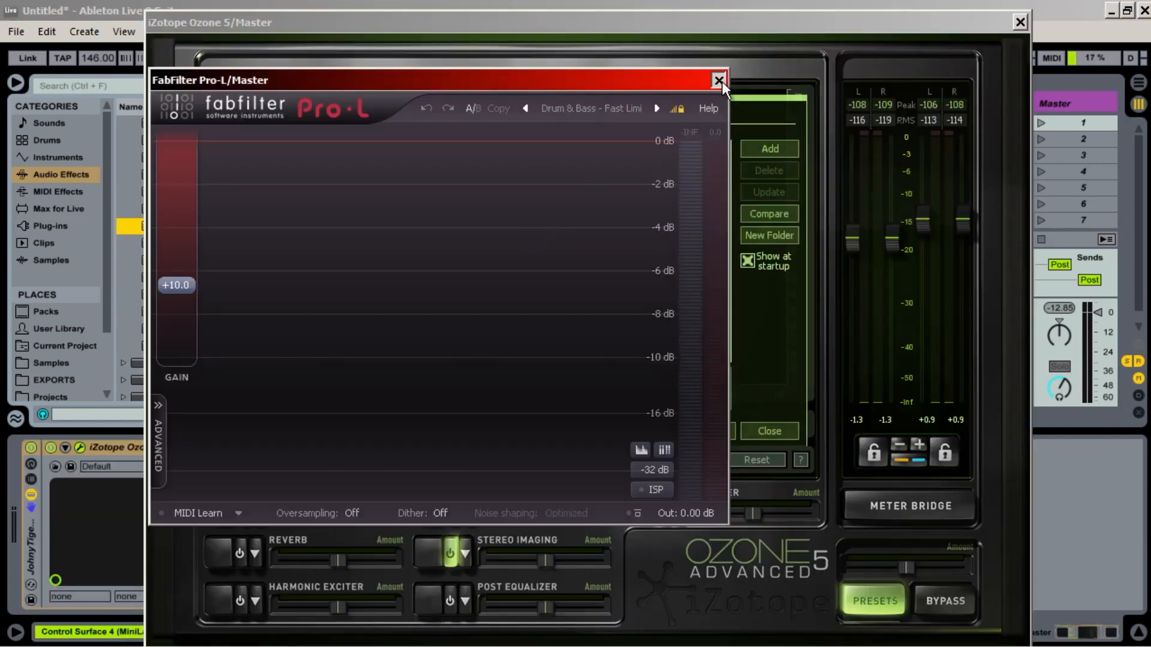
# Close the FabFilter Pro-L and iZotope Ozone 5 plug-in windows and fold the Ghostemane drum chains back into one track.
pyautogui.click(719, 81)
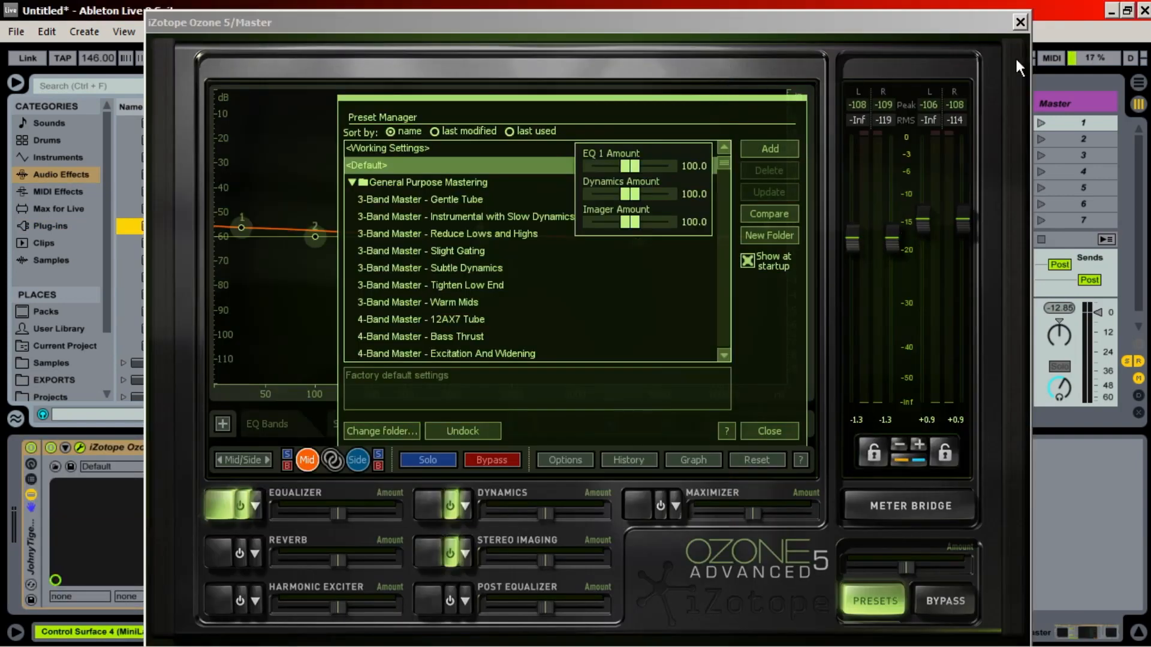
pyautogui.click(1020, 22)
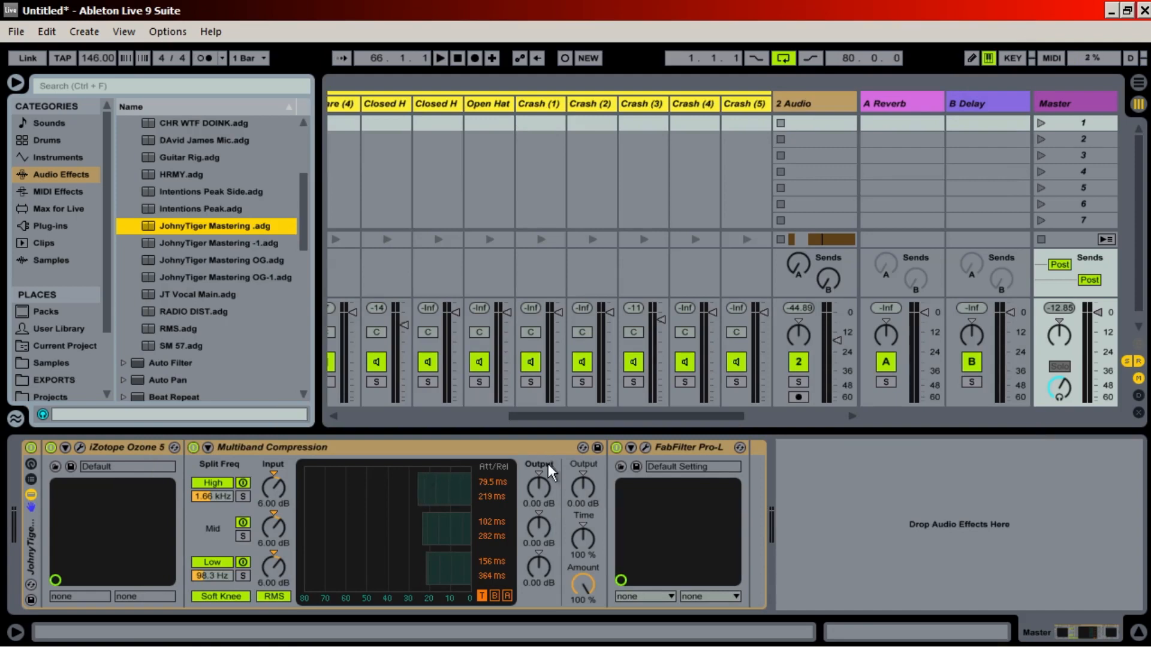
pyautogui.moveTo(567, 416); pyautogui.dragTo(362, 416)
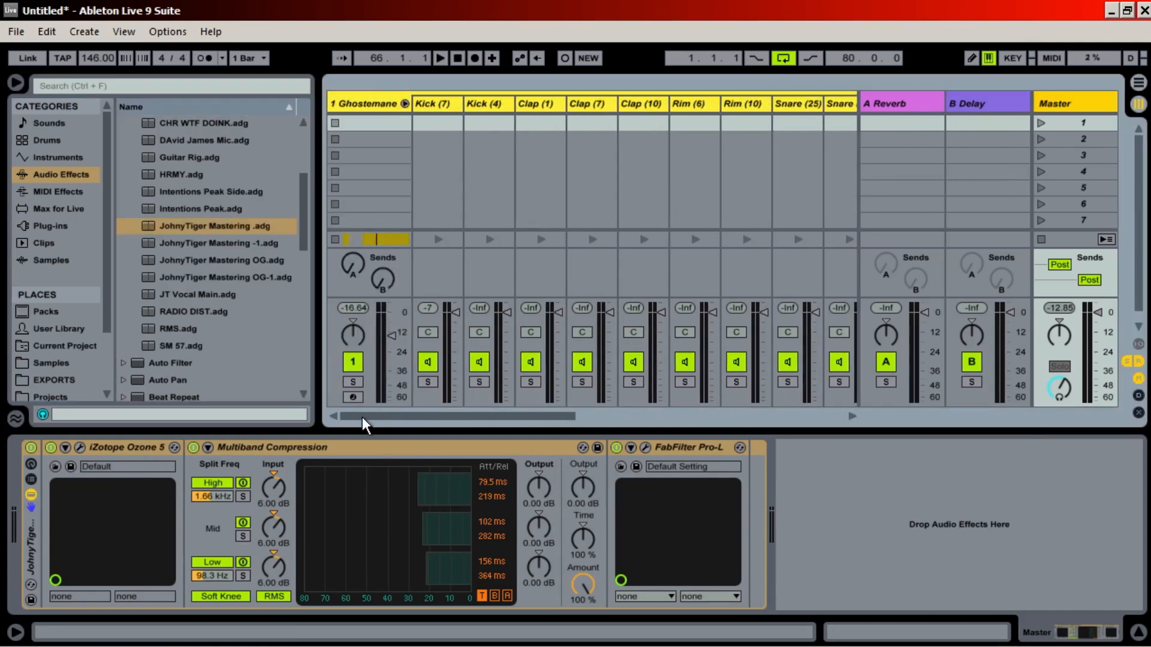
pyautogui.click(405, 103)
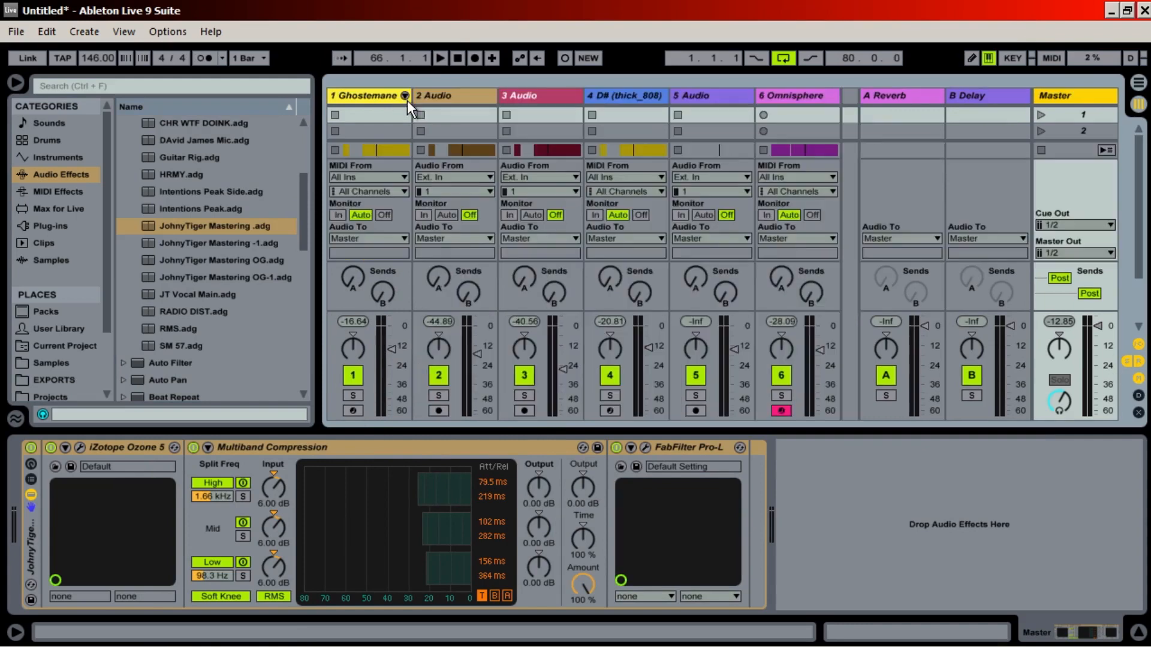
pyautogui.click(375, 99)
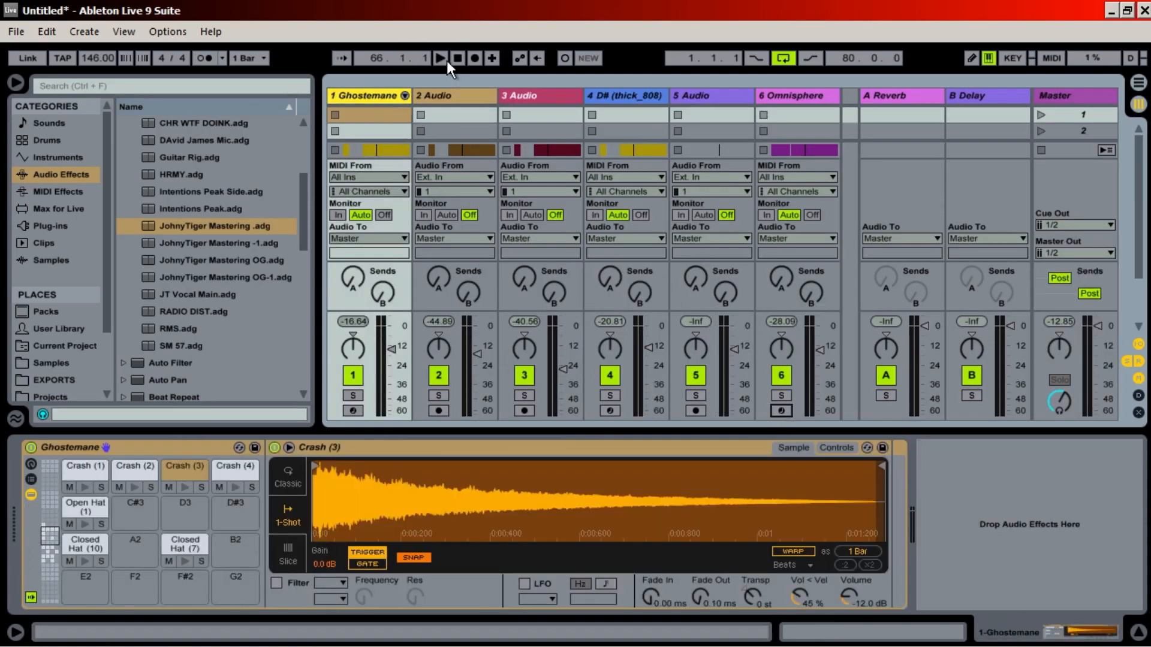
# Switch to the arrangement and play the mastered beat from just before the first drum clip.
pyautogui.press('Tab')
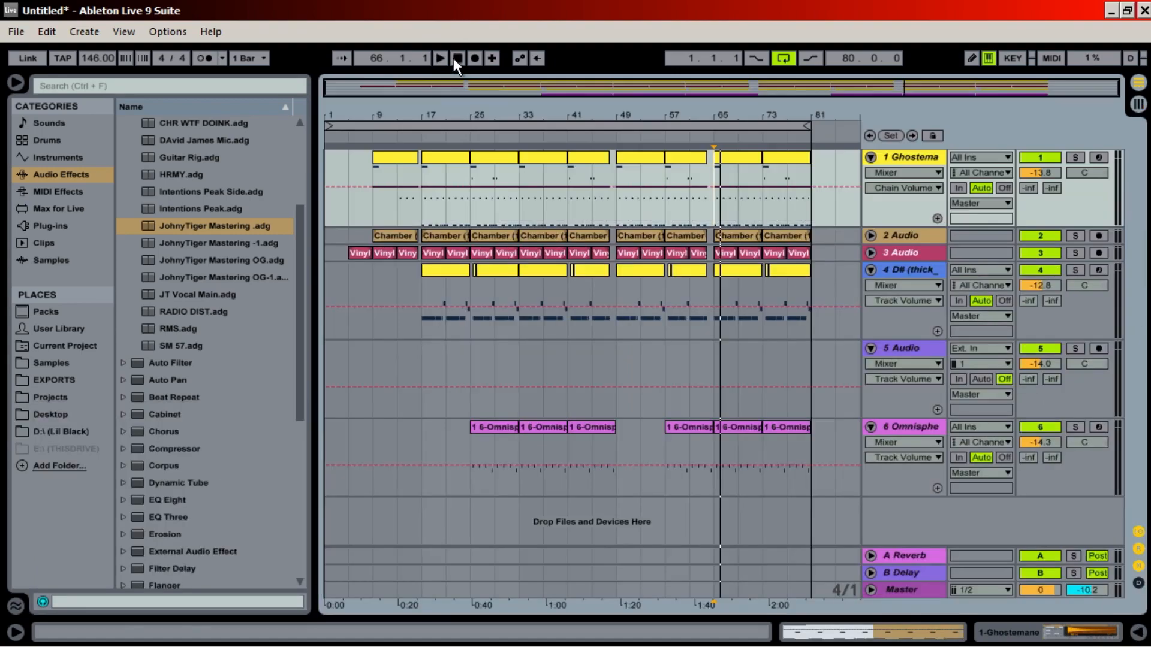
pyautogui.click(369, 214)
pyautogui.press('space')
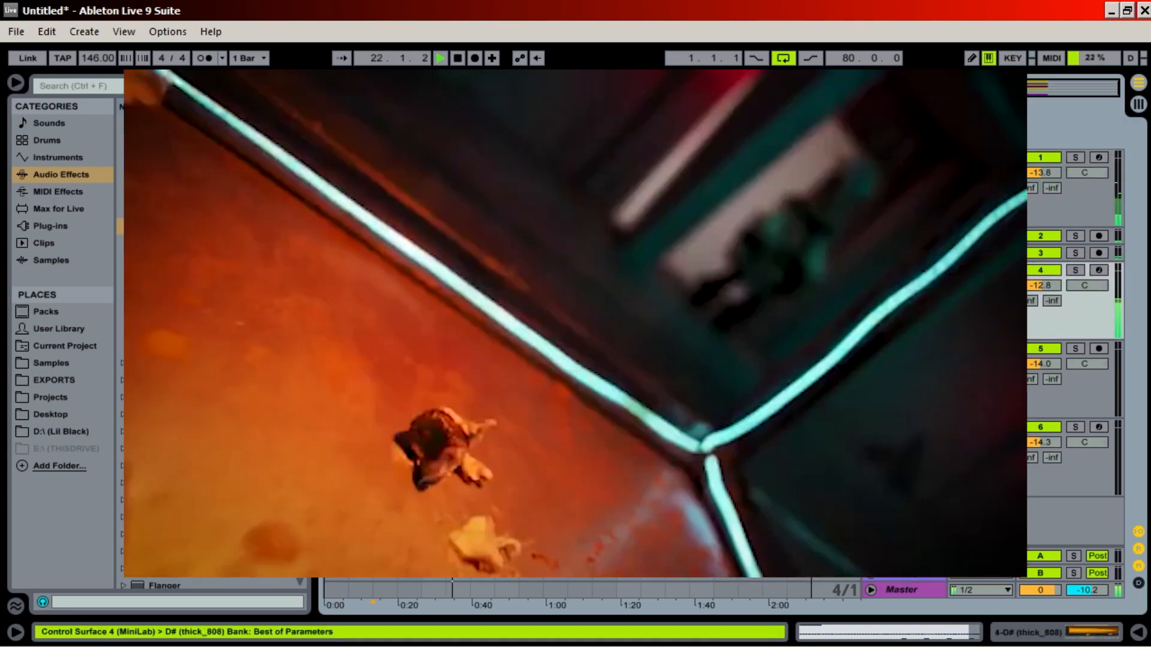
# Open the Ghostemane drum clip starting at bar 25 and delete its G#2 closed hat notes between 1.1.1 and 1.3.1.
pyautogui.press('+')
pyautogui.press('+')
pyautogui.press('+')
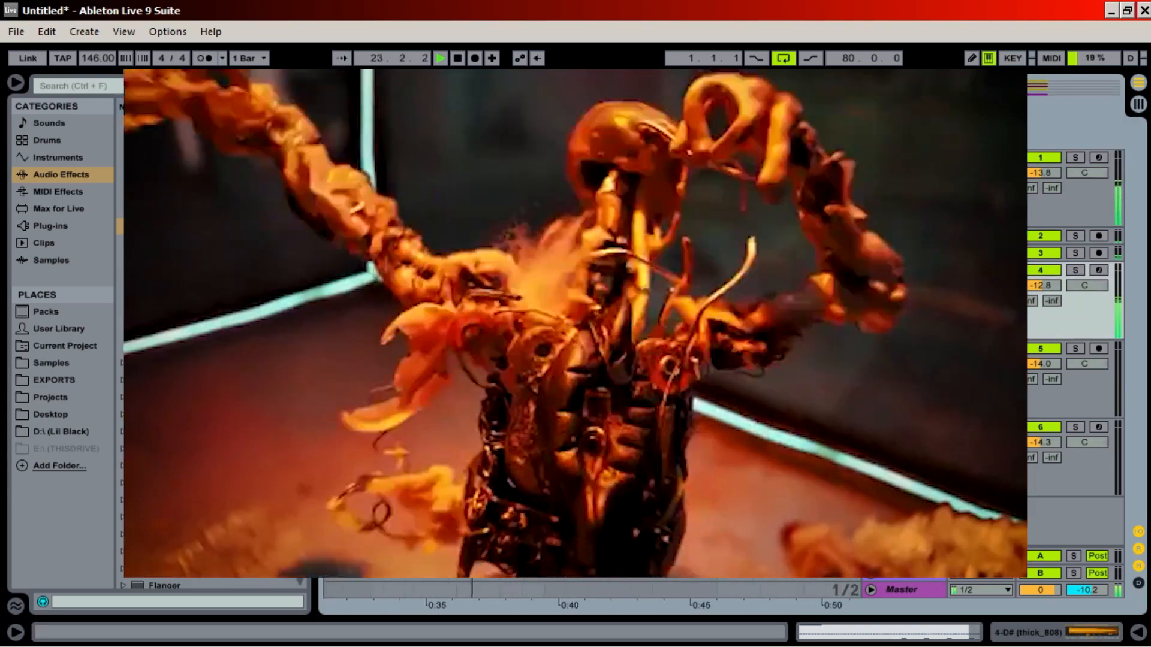
pyautogui.press('-')
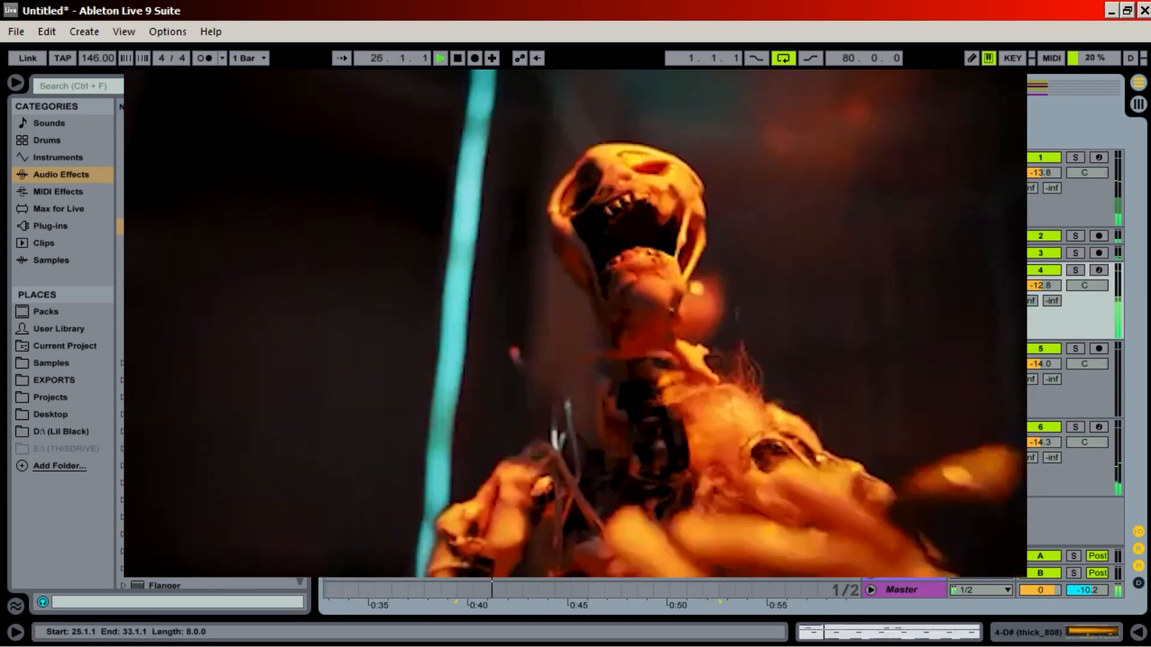
pyautogui.doubleClick(588, 157)
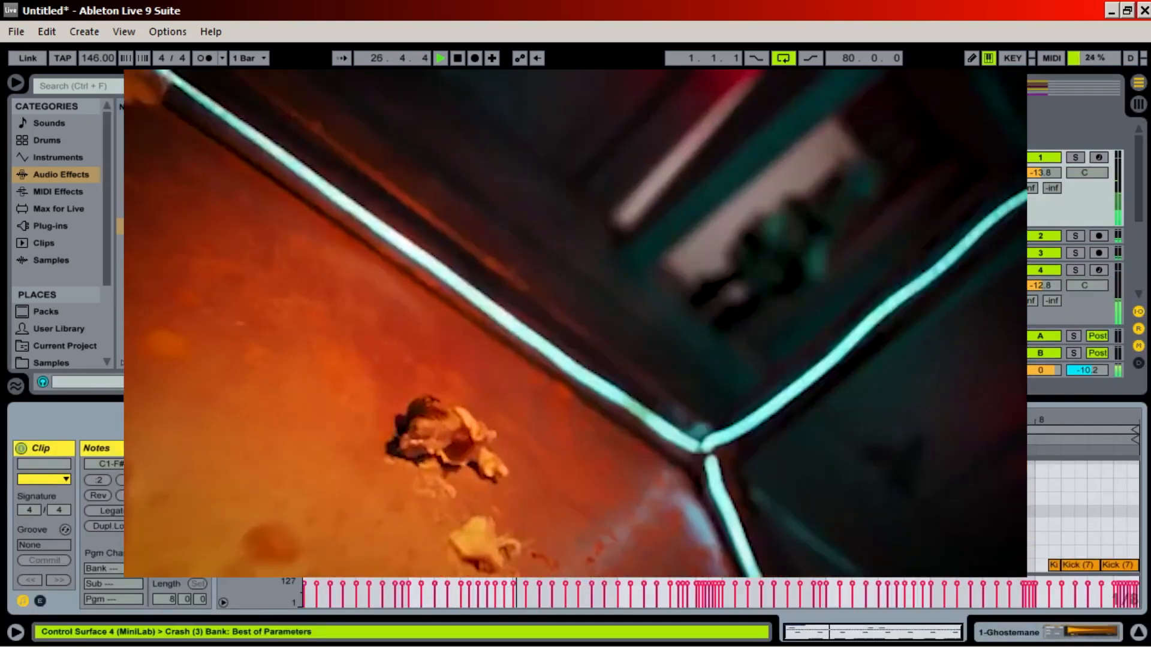
pyautogui.press('space')
pyautogui.scroll(4, 720, 515)
pyautogui.moveTo(351, 513); pyautogui.dragTo(306, 503)
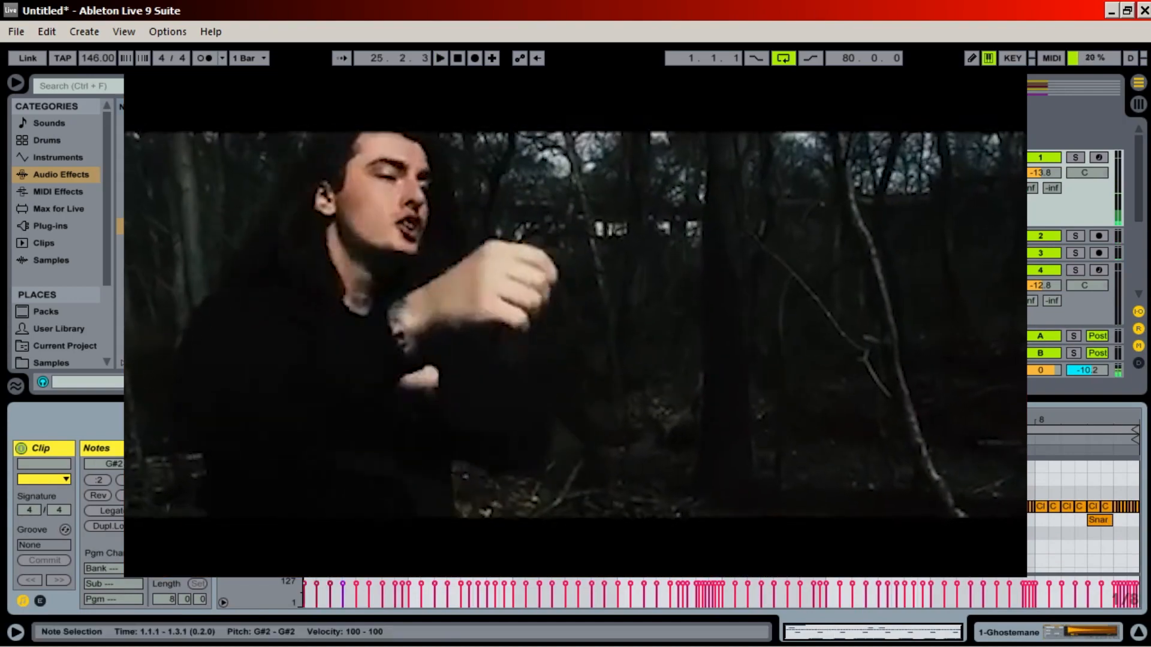
pyautogui.press('Delete')
# Play the arrangement from bar 25 to check the edited drum section alongside the other tracks.
pyautogui.click(587, 192)
pyautogui.press('space')
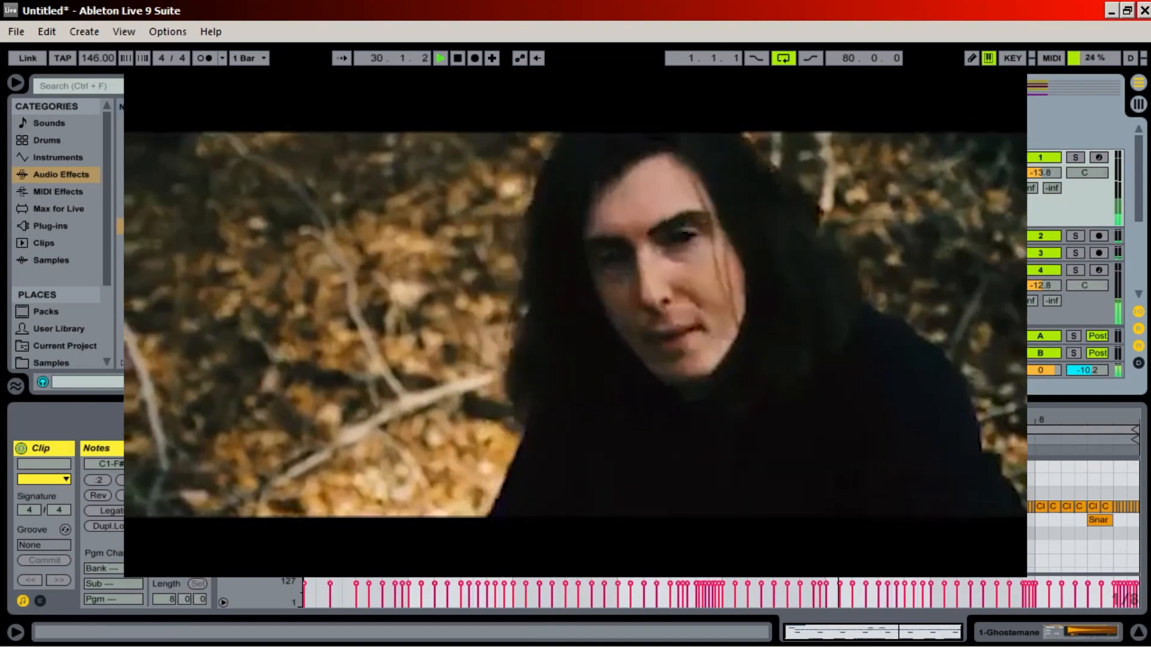
pyautogui.scroll(-3, 575, 240)
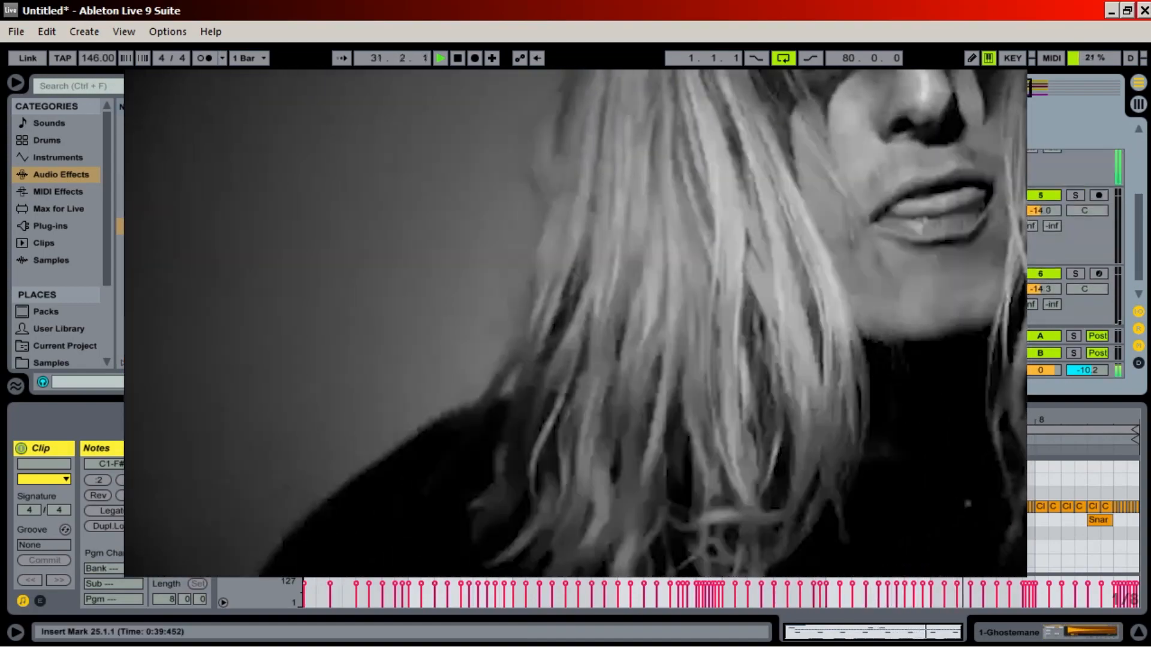
pyautogui.scroll(3, 575, 240)
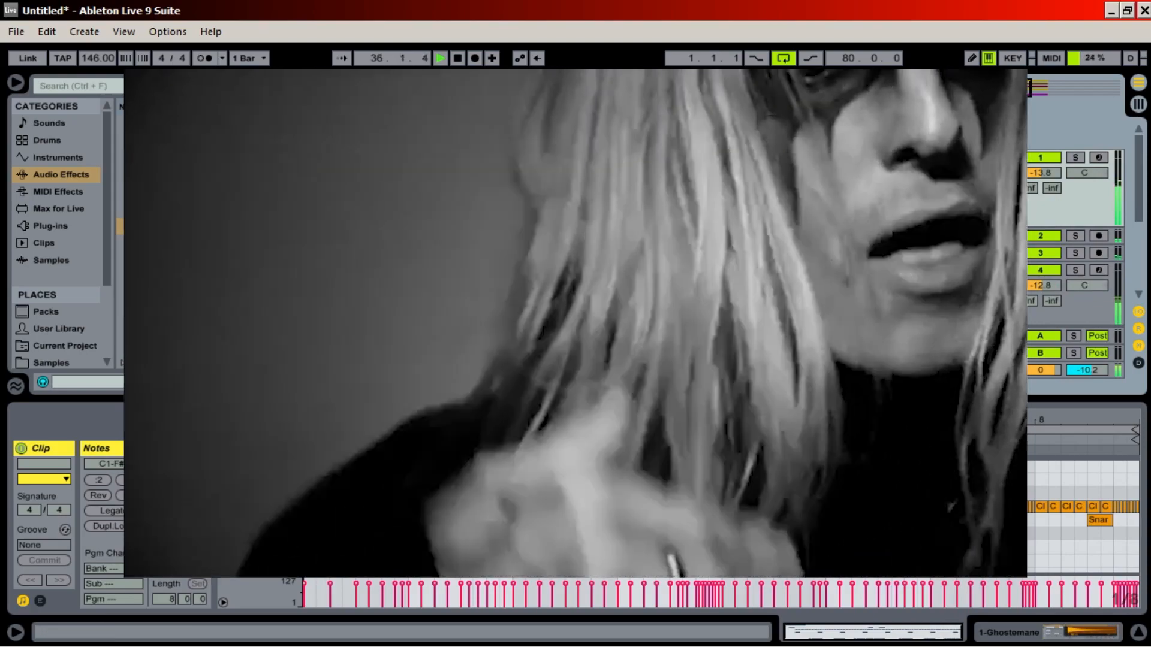
pyautogui.scroll(-3, 576, 240)
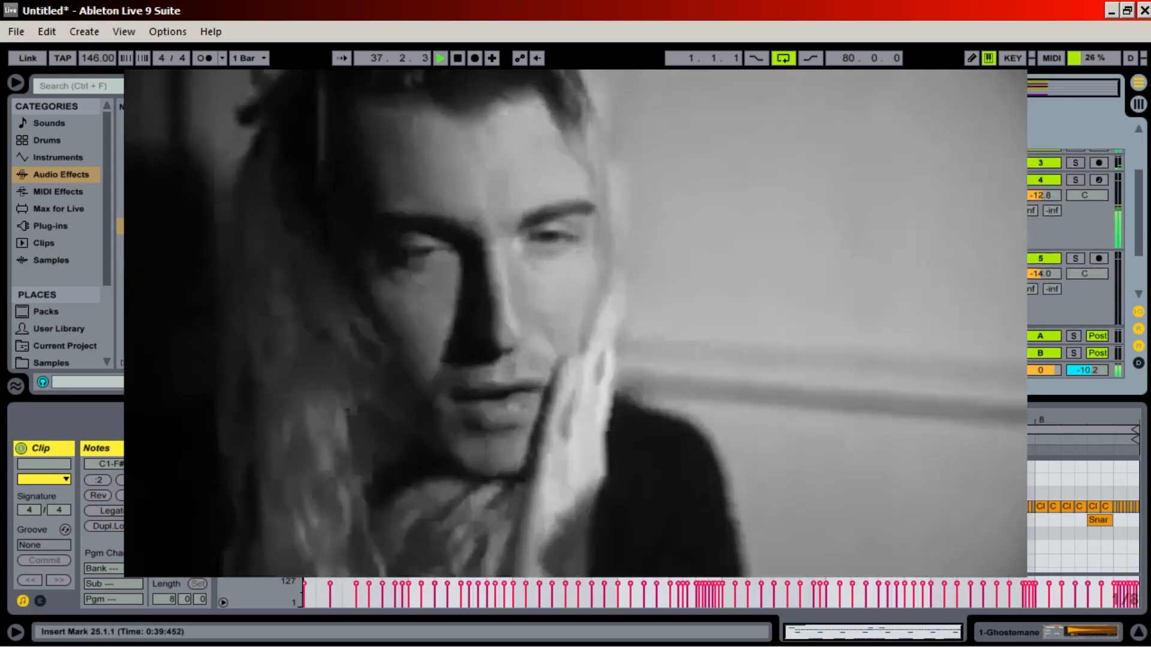
pyautogui.scroll(3, 576, 240)
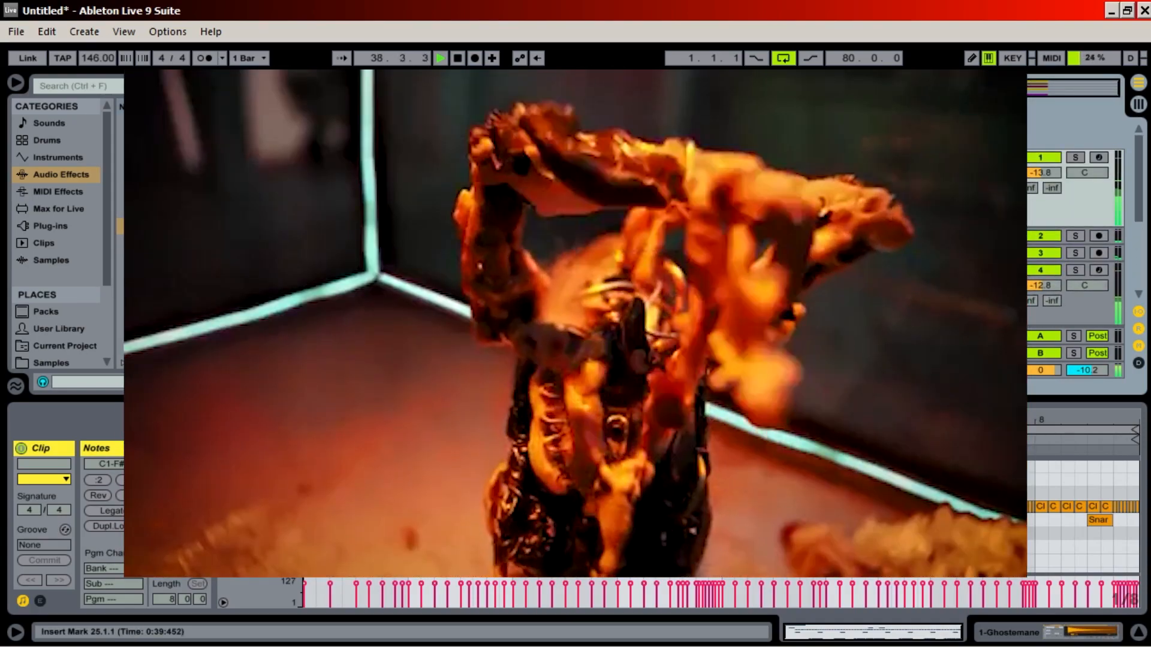